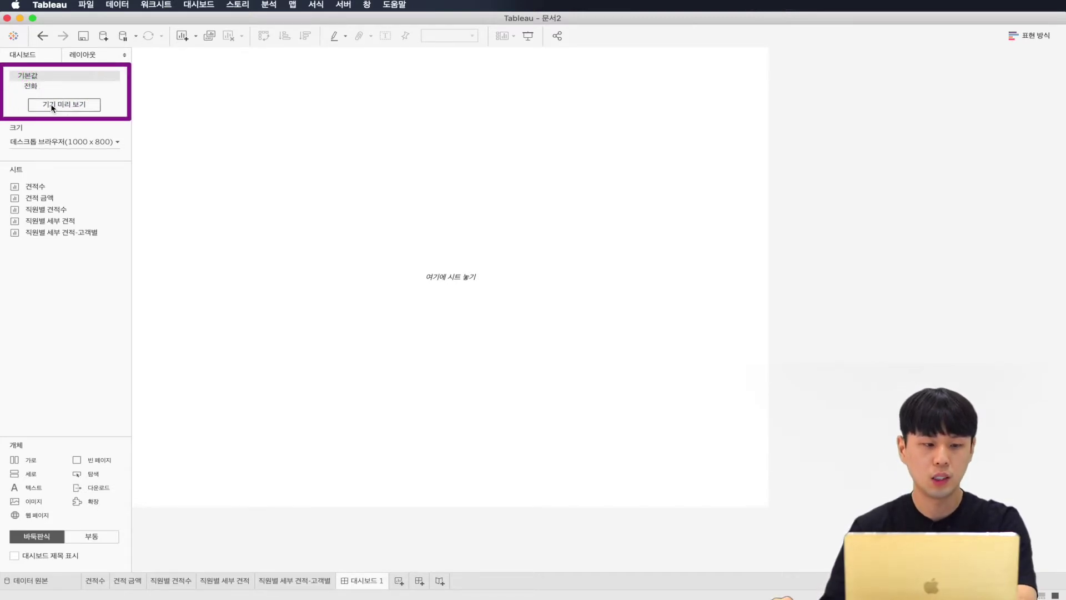
Step: Delete the Phone layout and preview the dashboard on a Phone, model iPhone X, XS, 11, 11 Pro
{"action": "left_click", "coordinate": [113, 87]}
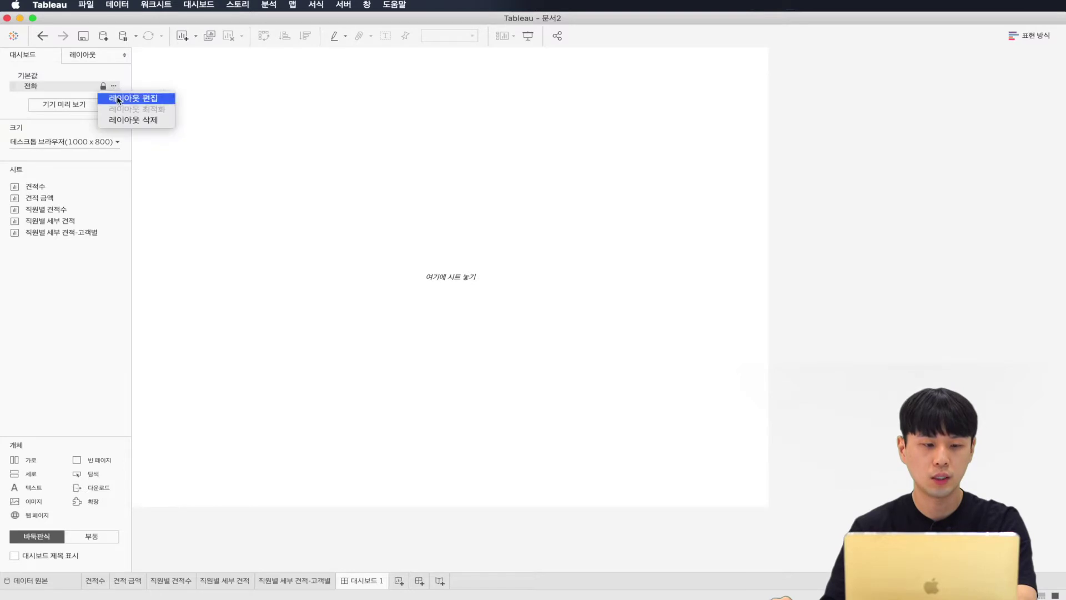
{"action": "left_click", "coordinate": [128, 117]}
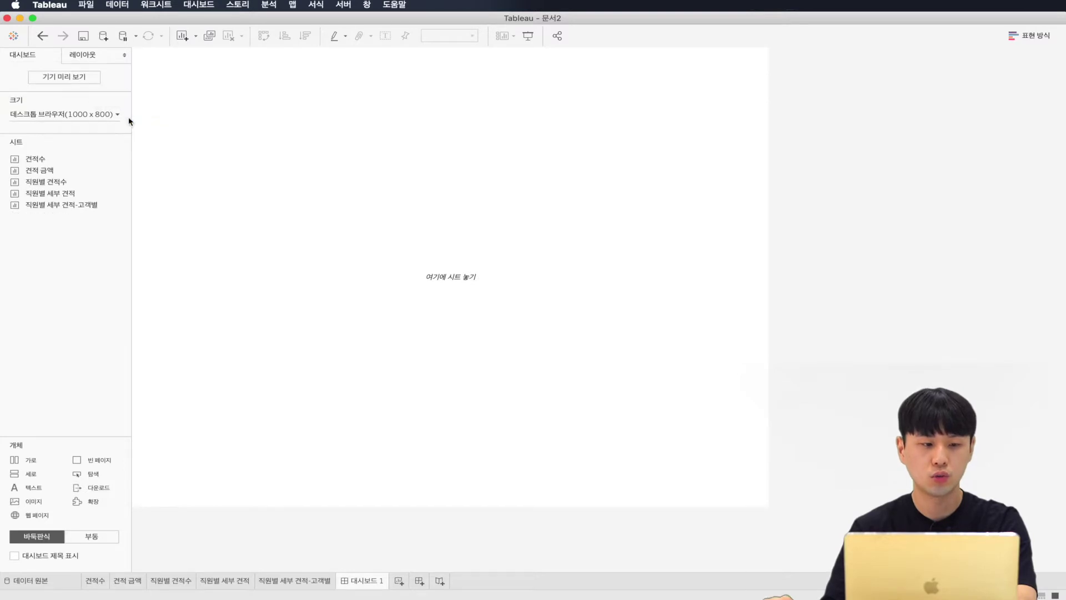
{"action": "left_click", "coordinate": [58, 81]}
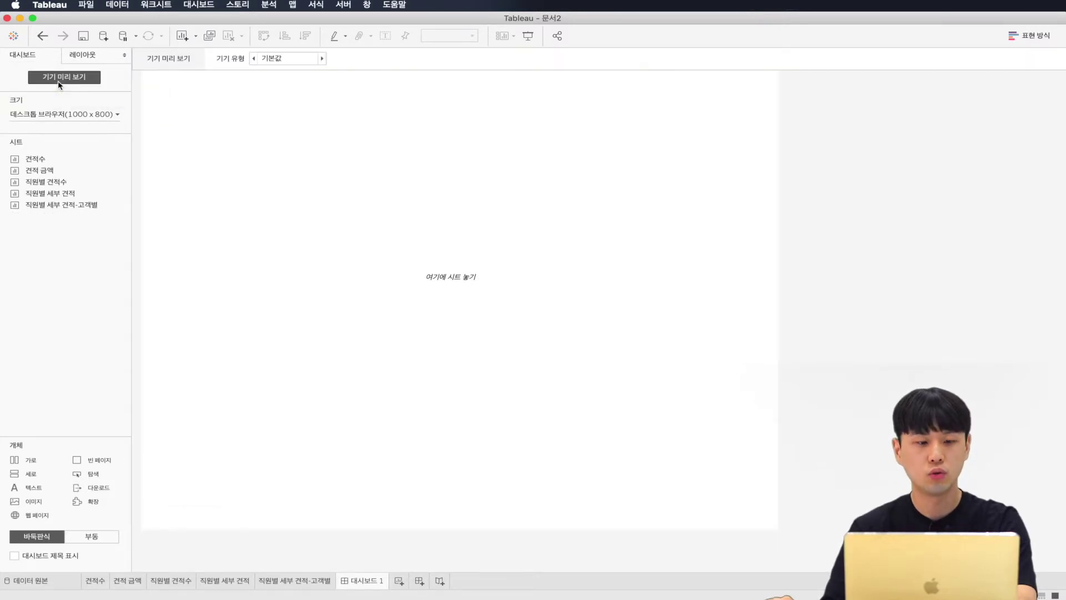
{"action": "left_click", "coordinate": [278, 59]}
{"action": "left_click", "coordinate": [278, 86]}
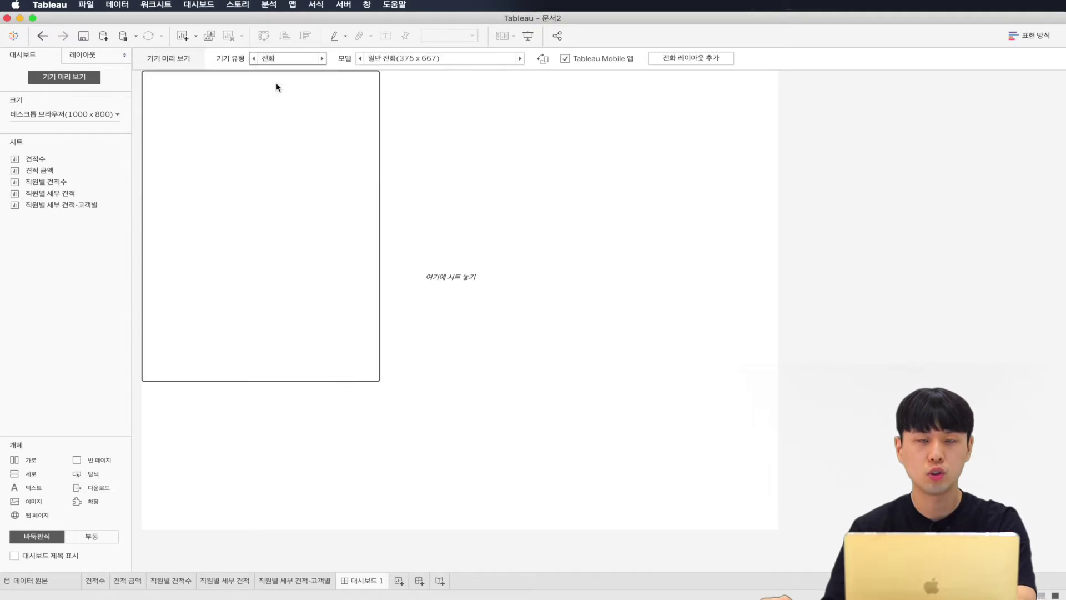
{"action": "left_click", "coordinate": [393, 58]}
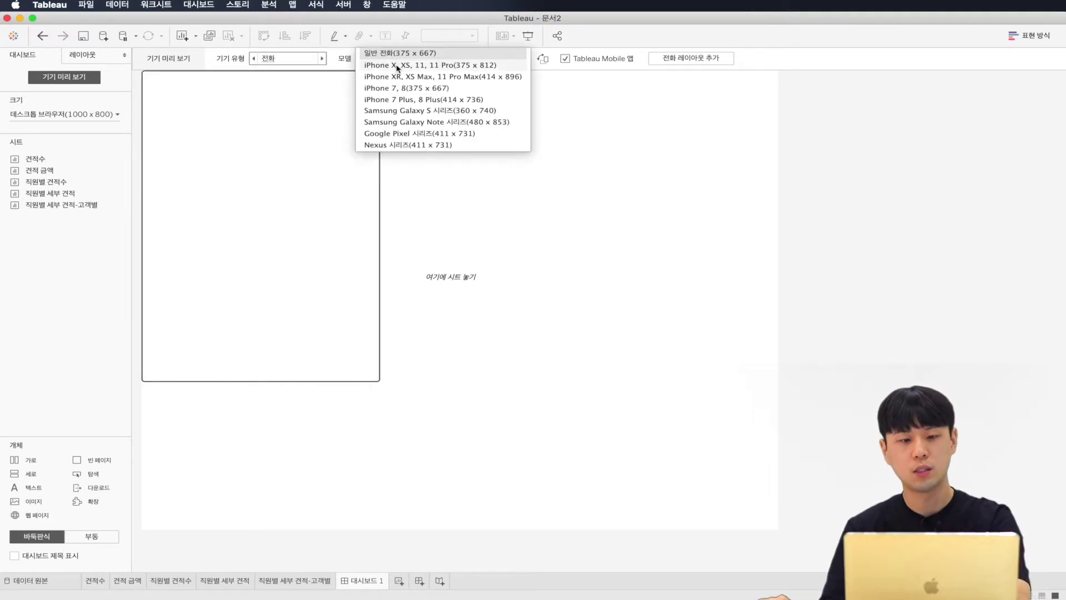
{"action": "left_click", "coordinate": [397, 66]}
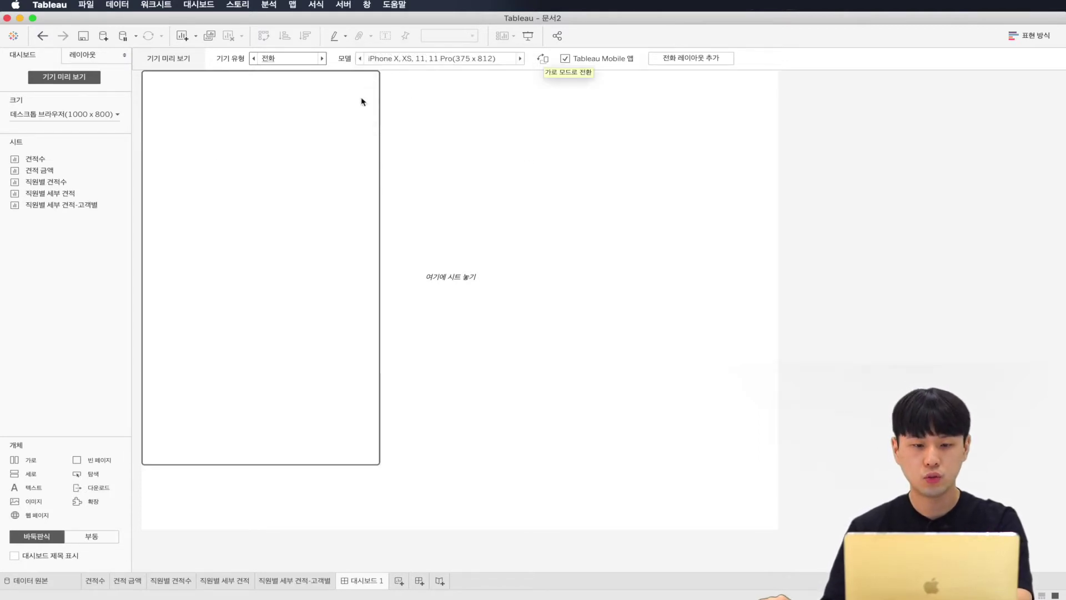
Step: Set the dashboard size to Fixed at 375 × 688
{"action": "left_click", "coordinate": [95, 121]}
{"action": "left_click", "coordinate": [93, 131]}
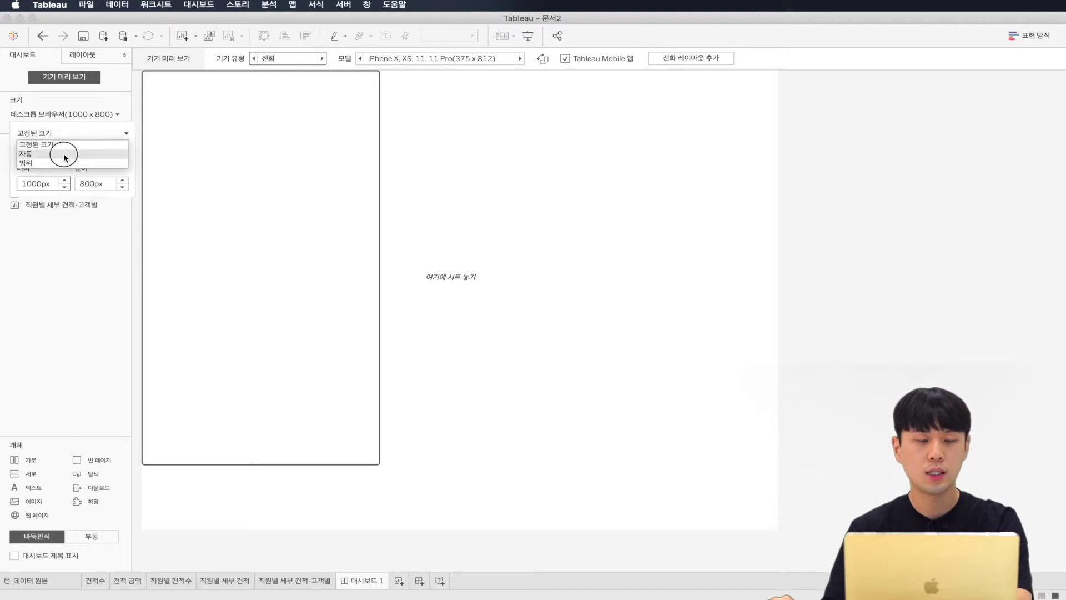
{"action": "left_click", "coordinate": [66, 158]}
{"action": "left_click", "coordinate": [75, 134]}
{"action": "left_click", "coordinate": [68, 143]}
{"action": "left_click", "coordinate": [57, 206]}
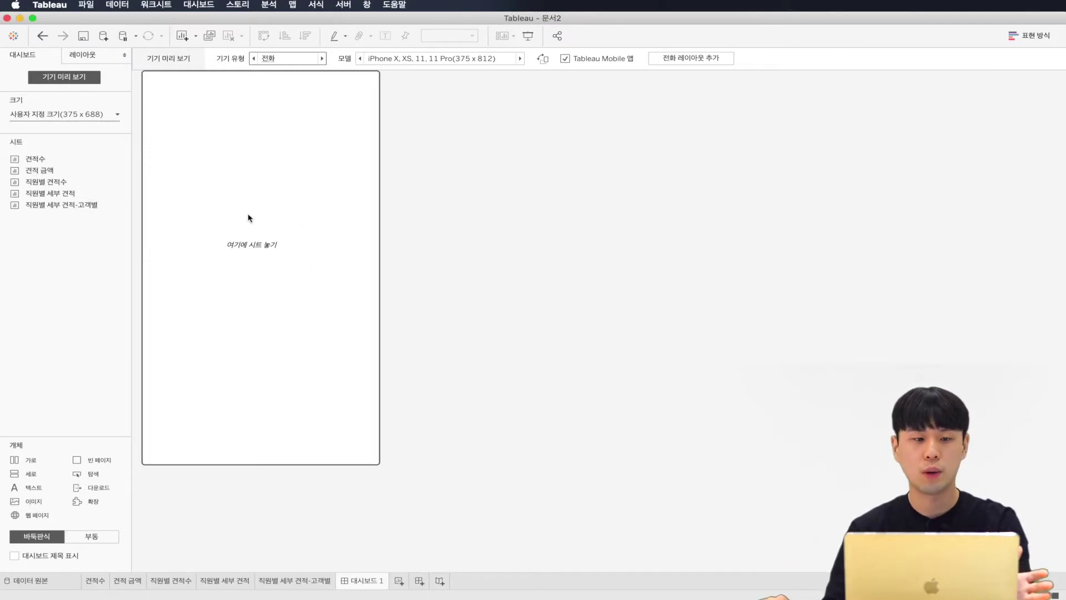
{"action": "left_click", "coordinate": [460, 245]}
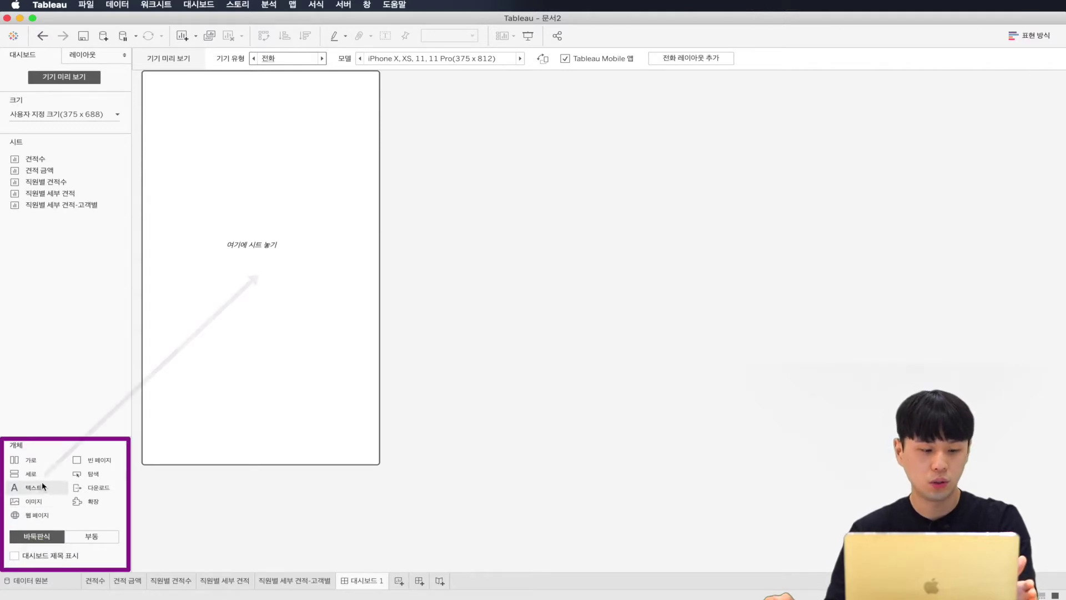
Step: Add a vertical container with a blank and a top horizontal row holding 견적수 and 견적 금액 side by side
{"action": "mouse_move", "coordinate": [44, 473]}
{"action": "left_mouse_down"}
{"action": "mouse_move", "coordinate": [257, 300]}
{"action": "mouse_move", "coordinate": [261, 275]}
{"action": "left_mouse_up"}
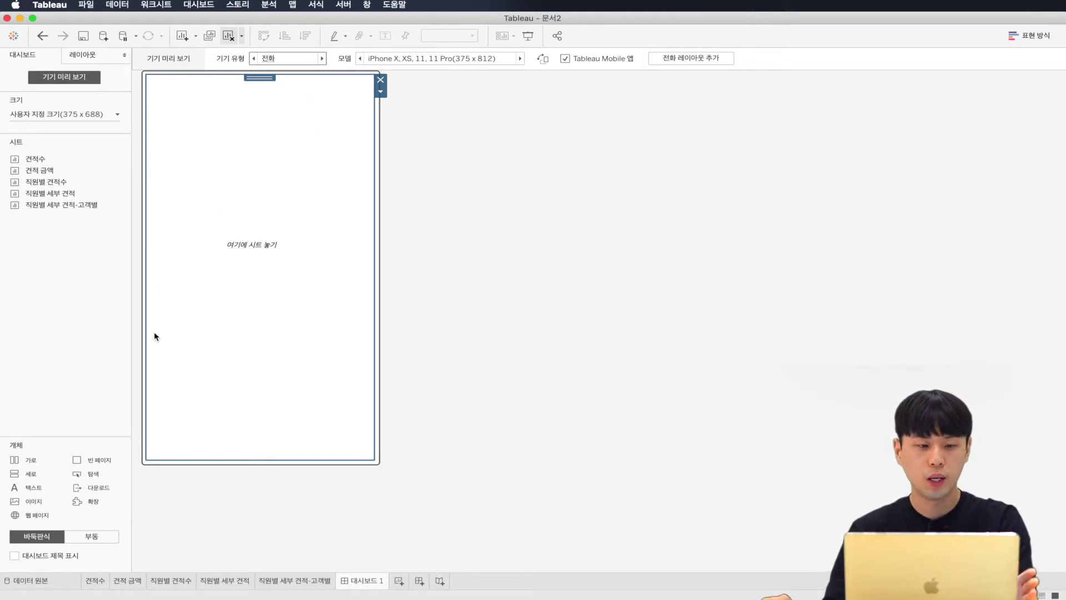
{"action": "left_click_drag", "start_coordinate": [78, 457], "coordinate": [276, 324]}
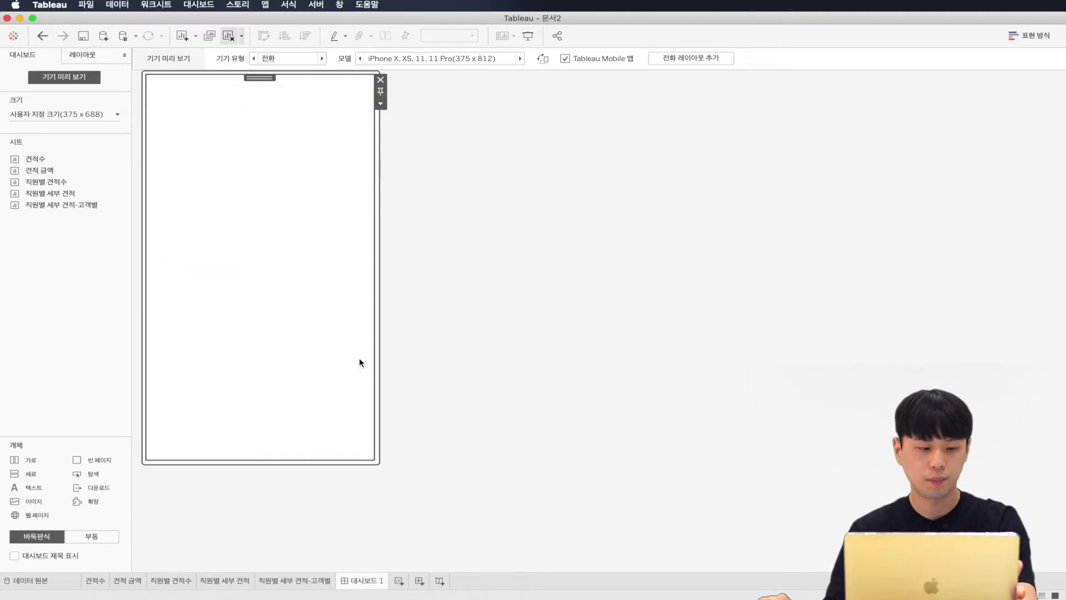
{"action": "mouse_move", "coordinate": [40, 465]}
{"action": "left_mouse_down"}
{"action": "mouse_move", "coordinate": [288, 169]}
{"action": "mouse_move", "coordinate": [318, 83]}
{"action": "mouse_move", "coordinate": [320, 104]}
{"action": "left_mouse_up"}
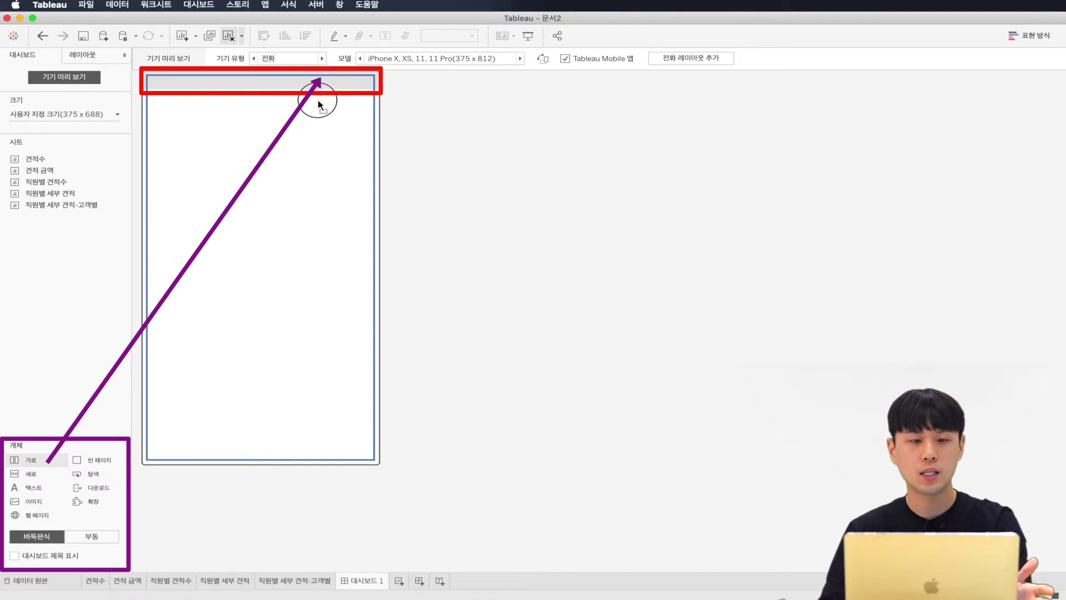
{"action": "left_click_drag", "start_coordinate": [318, 104], "coordinate": [319, 105]}
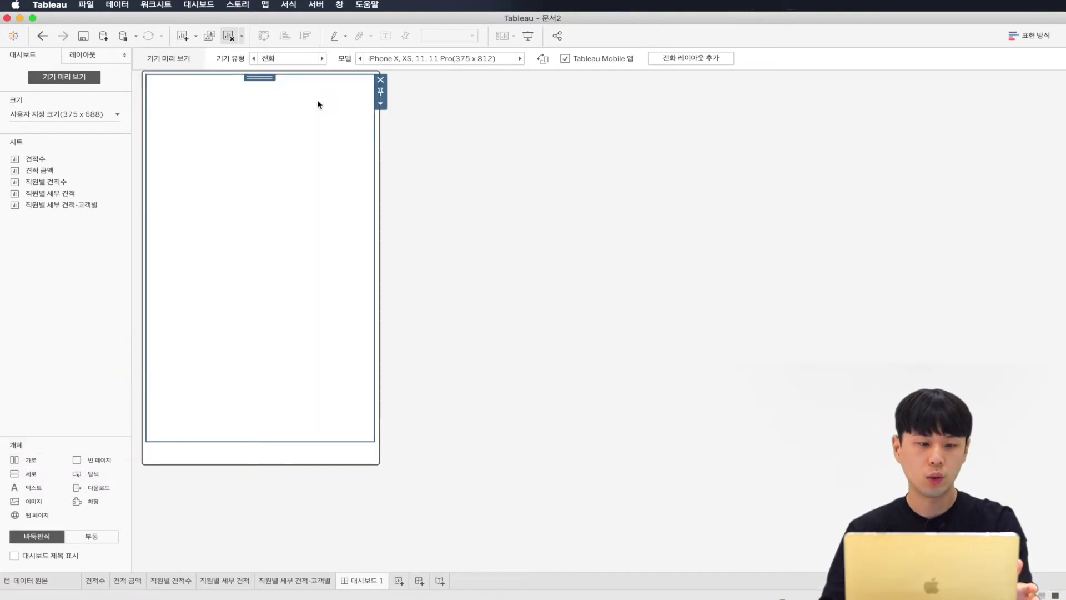
{"action": "left_click_drag", "start_coordinate": [50, 160], "coordinate": [221, 190]}
{"action": "left_click_drag", "start_coordinate": [40, 171], "coordinate": [342, 102]}
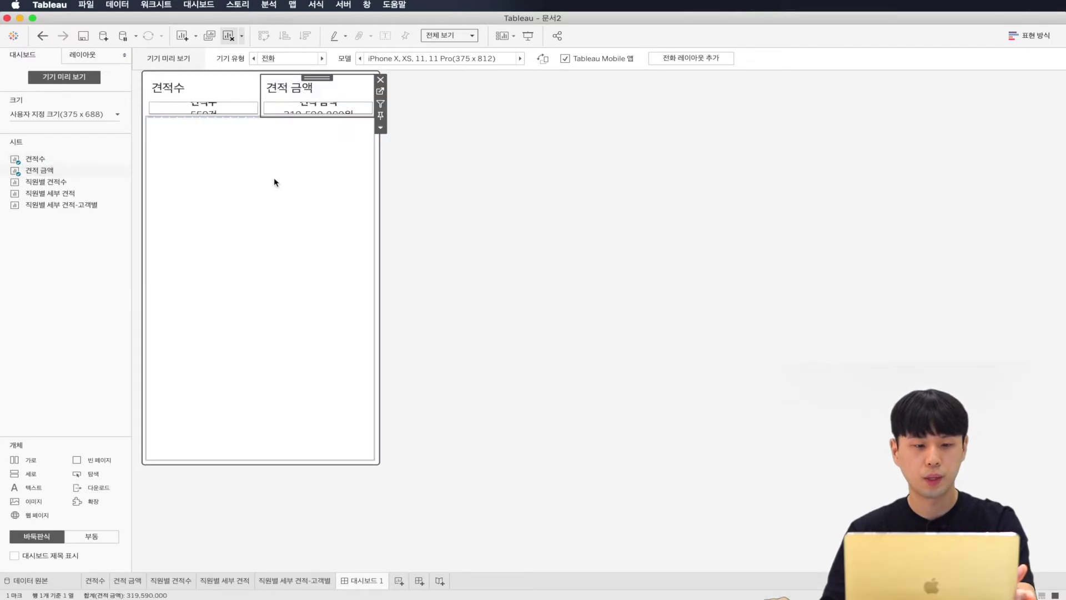
Step: Hide the titles of the 견적수 and 견적 금액 tiles
{"action": "mouse_move", "coordinate": [309, 112]}
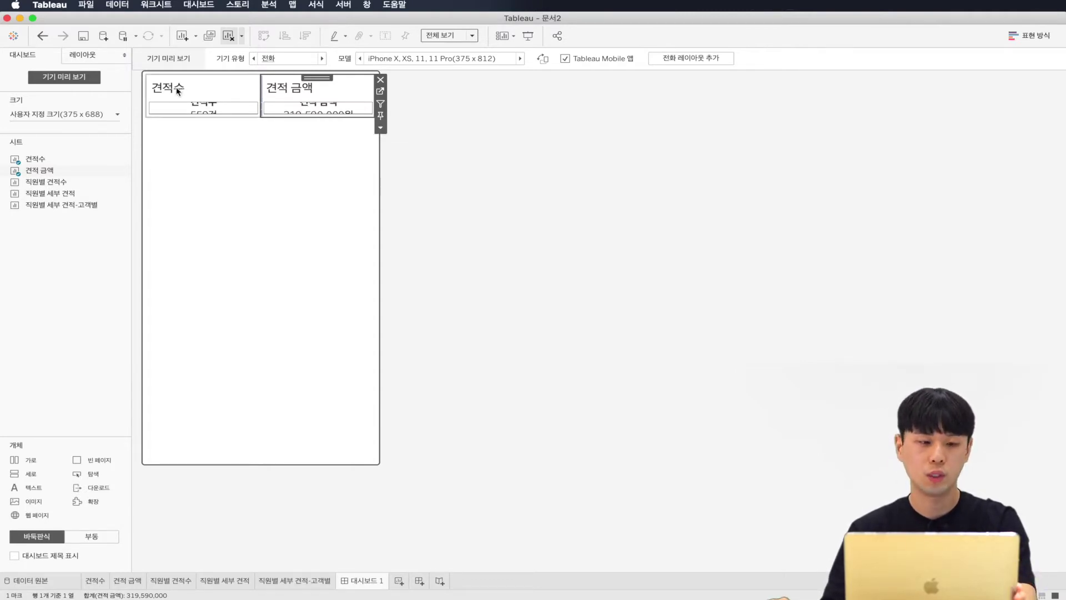
{"action": "right_click", "coordinate": [177, 86]}
{"action": "left_click", "coordinate": [207, 118]}
{"action": "right_click", "coordinate": [308, 86]}
{"action": "left_click", "coordinate": [337, 115]}
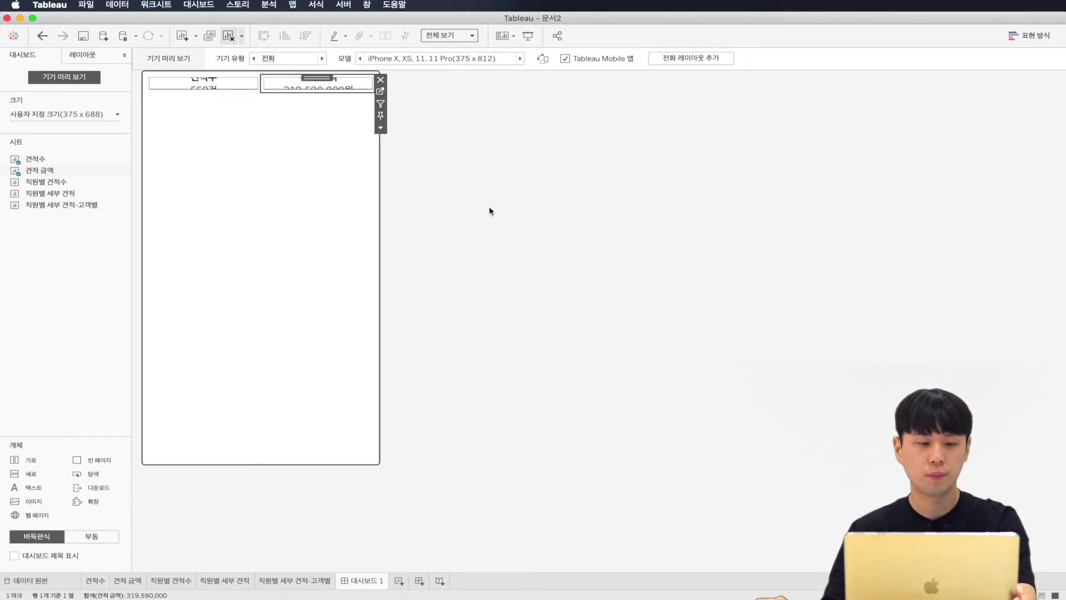
Step: Place 직원별 견적수 below the top tiles and remove its colour legend
{"action": "mouse_move", "coordinate": [221, 90]}
{"action": "mouse_move", "coordinate": [89, 183]}
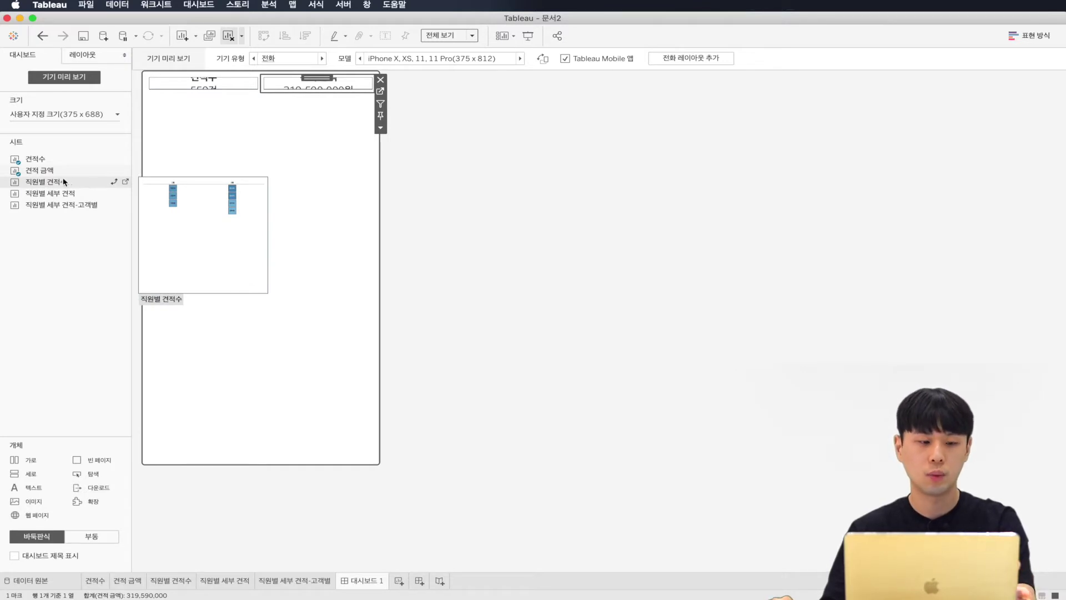
{"action": "left_click_drag", "start_coordinate": [61, 183], "coordinate": [252, 118]}
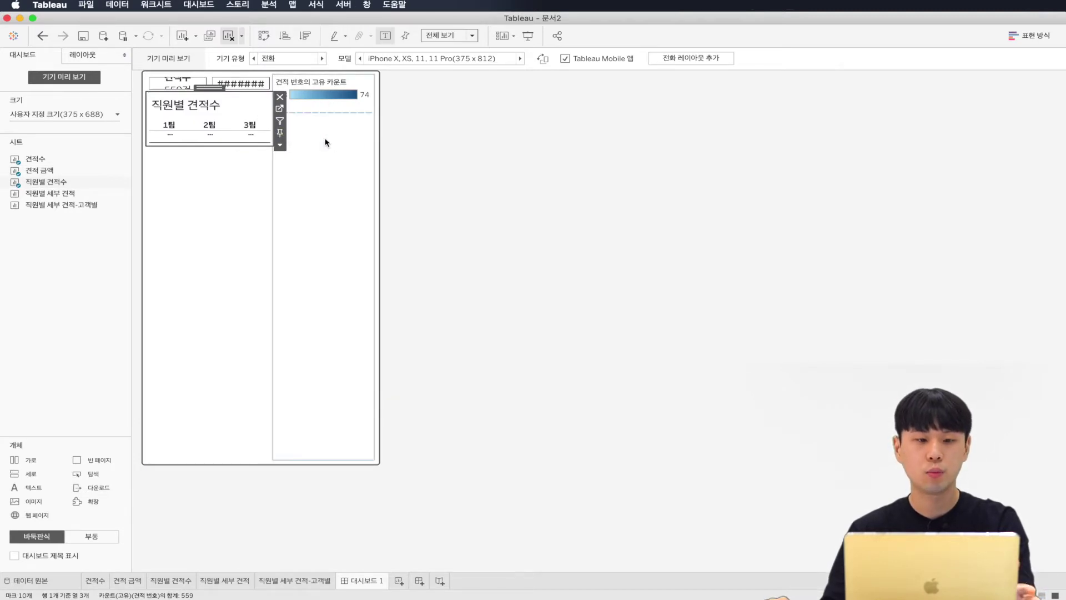
{"action": "left_click", "coordinate": [326, 142]}
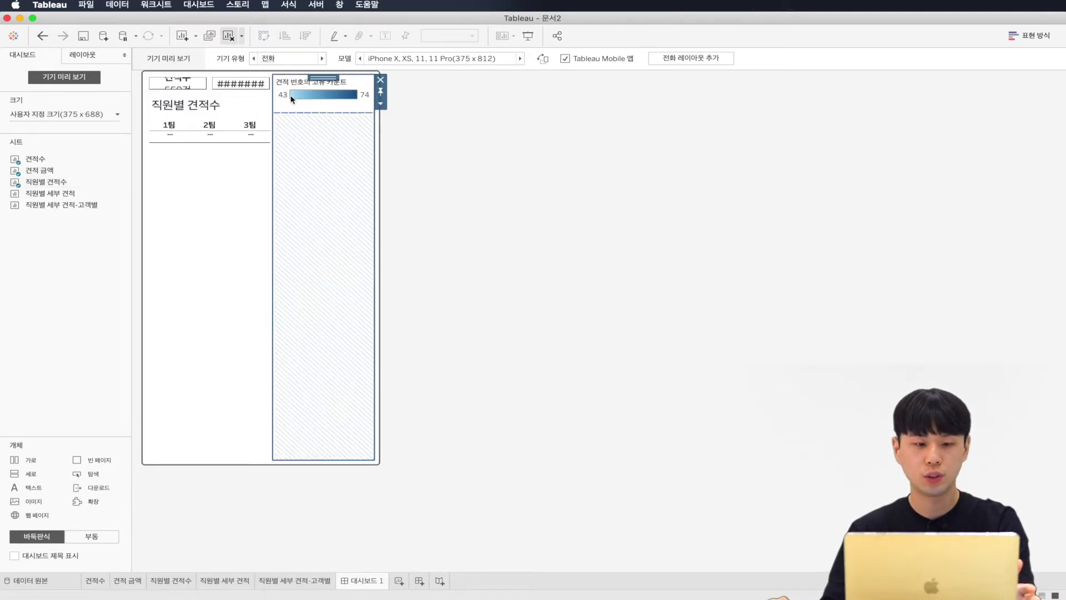
{"action": "left_click", "coordinate": [380, 98]}
{"action": "left_click", "coordinate": [584, 322]}
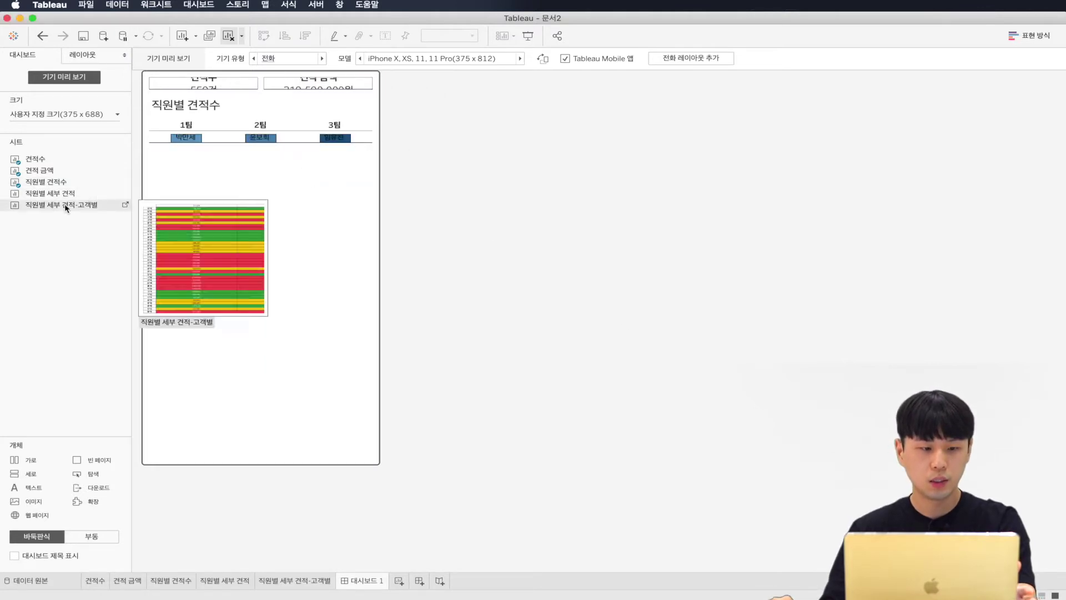
Step: Place 직원별 세부 견적 below the team tiles and remove its colour legend
{"action": "mouse_move", "coordinate": [54, 193]}
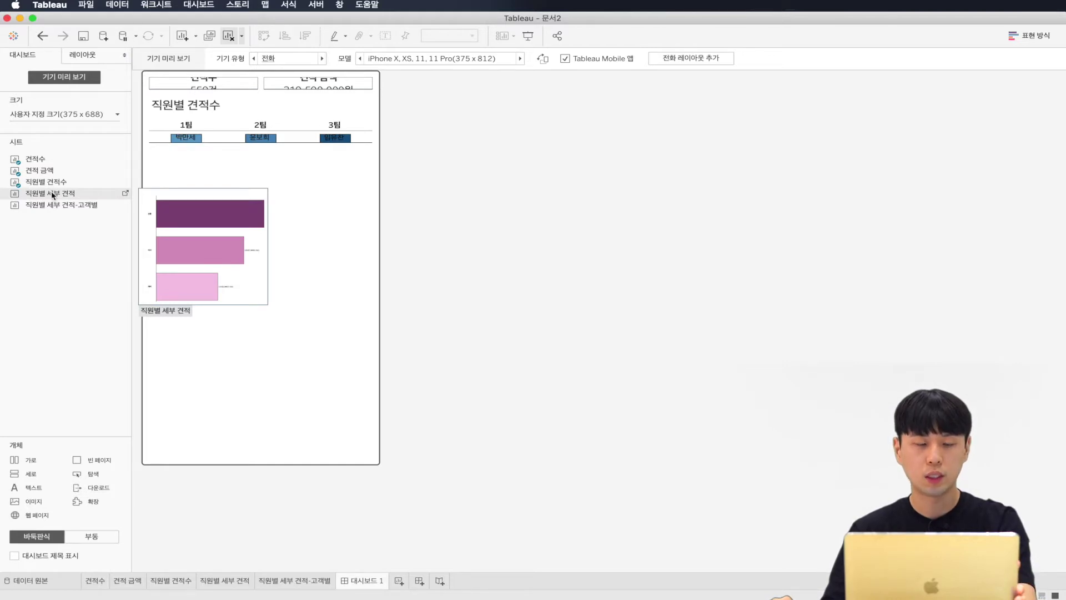
{"action": "left_click_drag", "start_coordinate": [52, 195], "coordinate": [240, 156]}
{"action": "left_click", "coordinate": [345, 179]}
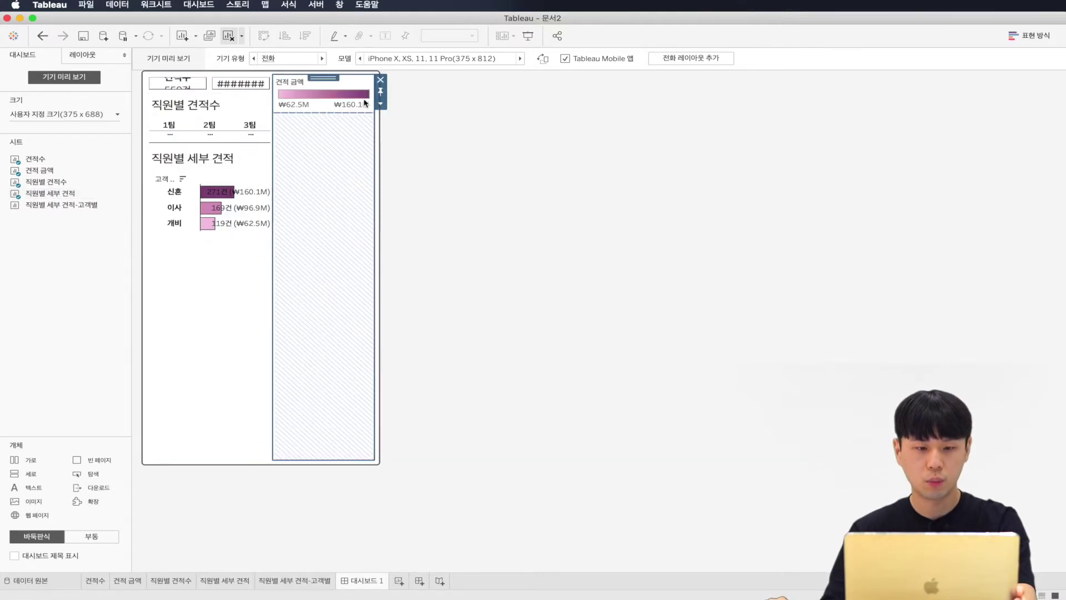
{"action": "left_click", "coordinate": [380, 79]}
{"action": "left_click", "coordinate": [623, 322]}
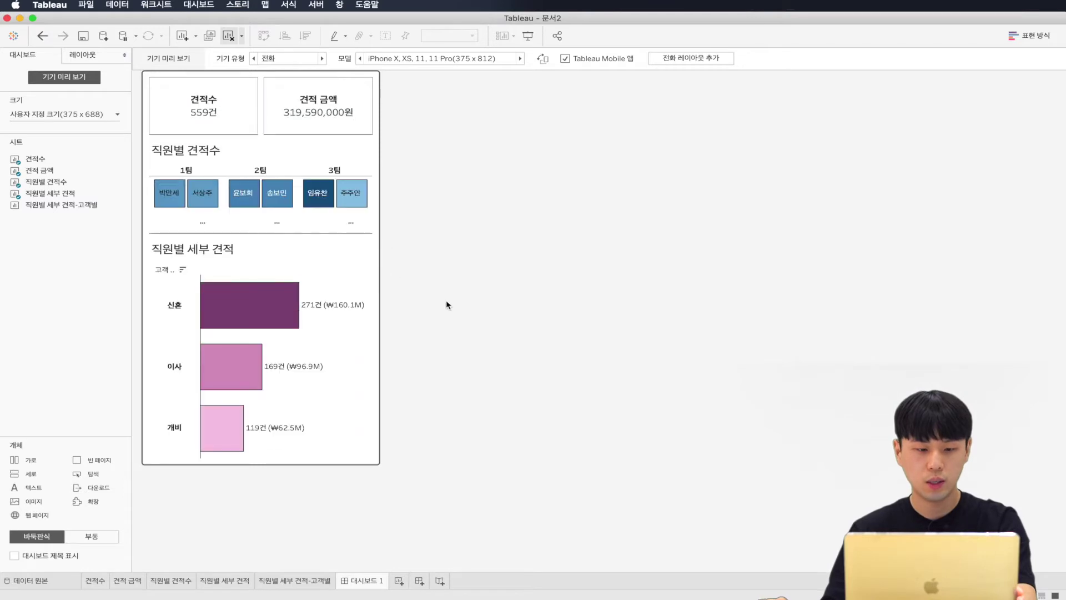
Step: Move the 직원별 세부 견적 chart lower so the team tiles grow taller
{"action": "left_click", "coordinate": [276, 245]}
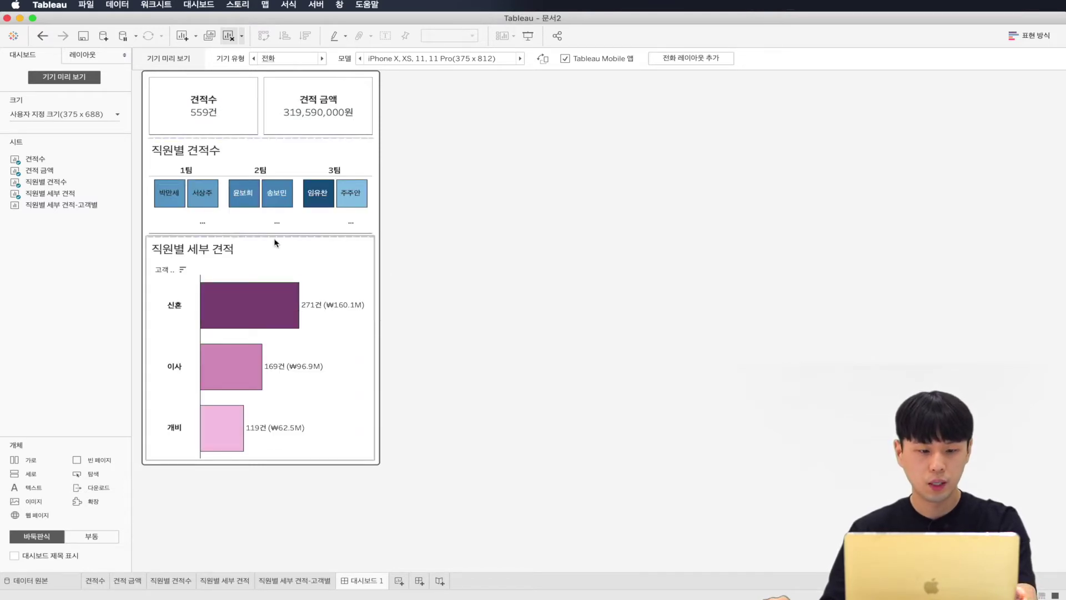
{"action": "left_click_drag", "start_coordinate": [276, 233], "coordinate": [274, 326]}
{"action": "left_click", "coordinate": [211, 332]}
Step: Hide the 직원별 세부 견적 and 직원별 견적수 titles and nudge the divider down
{"action": "right_click", "coordinate": [211, 332]}
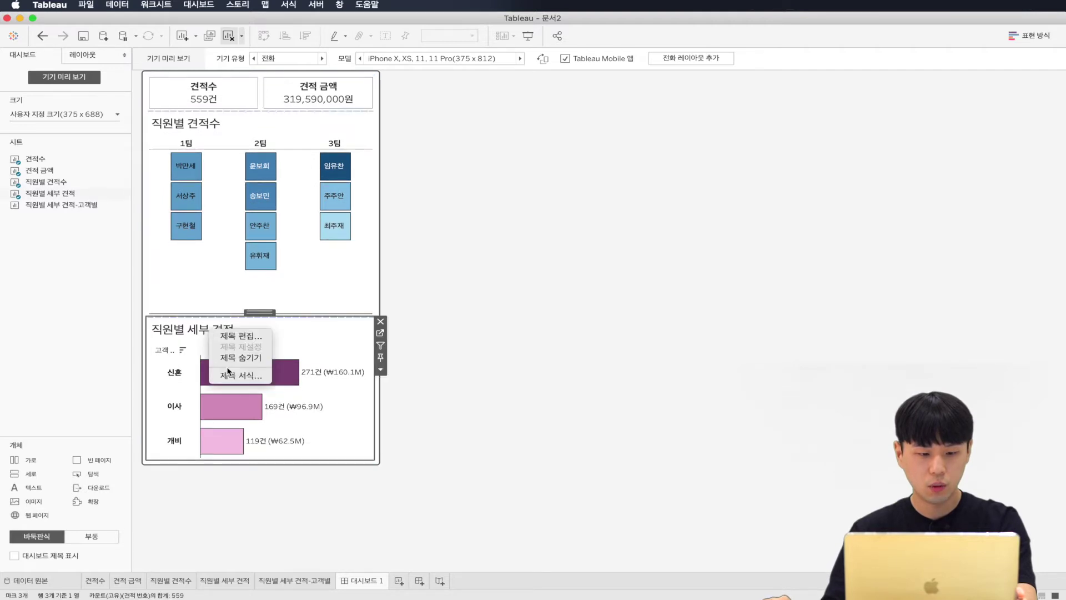
{"action": "left_click", "coordinate": [250, 357]}
{"action": "right_click", "coordinate": [193, 129]}
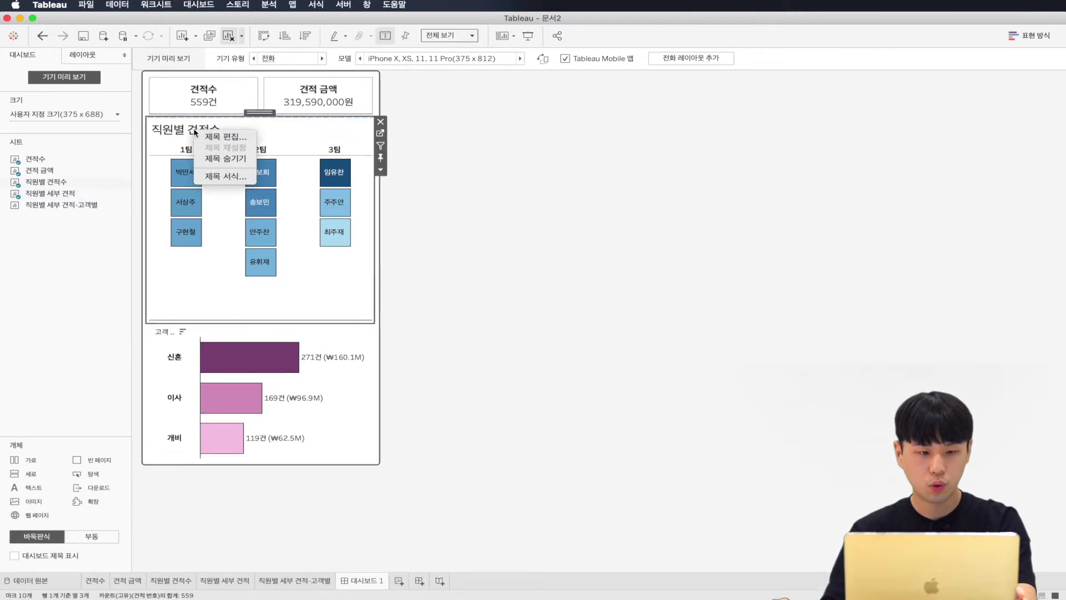
{"action": "left_click", "coordinate": [222, 158]}
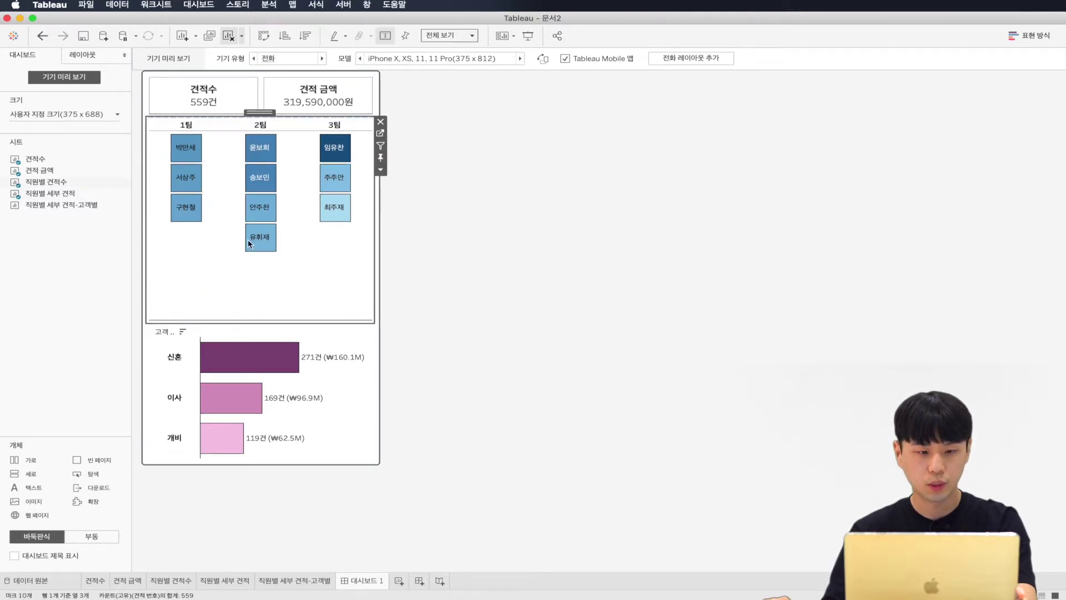
{"action": "left_click", "coordinate": [210, 327]}
{"action": "left_click_drag", "start_coordinate": [252, 116], "coordinate": [263, 114]}
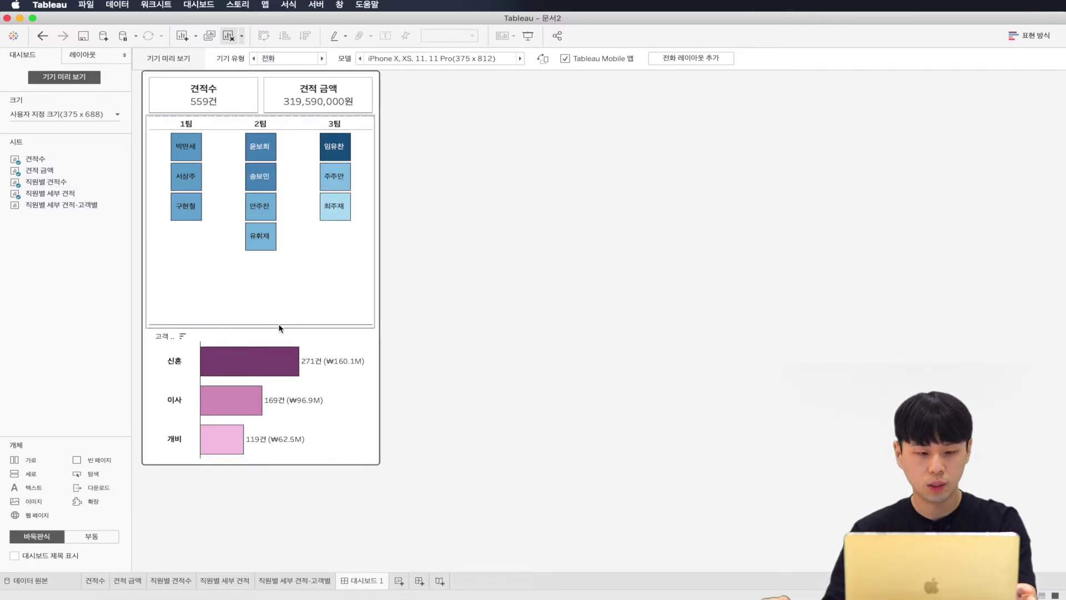
{"action": "left_click_drag", "start_coordinate": [278, 326], "coordinate": [279, 327]}
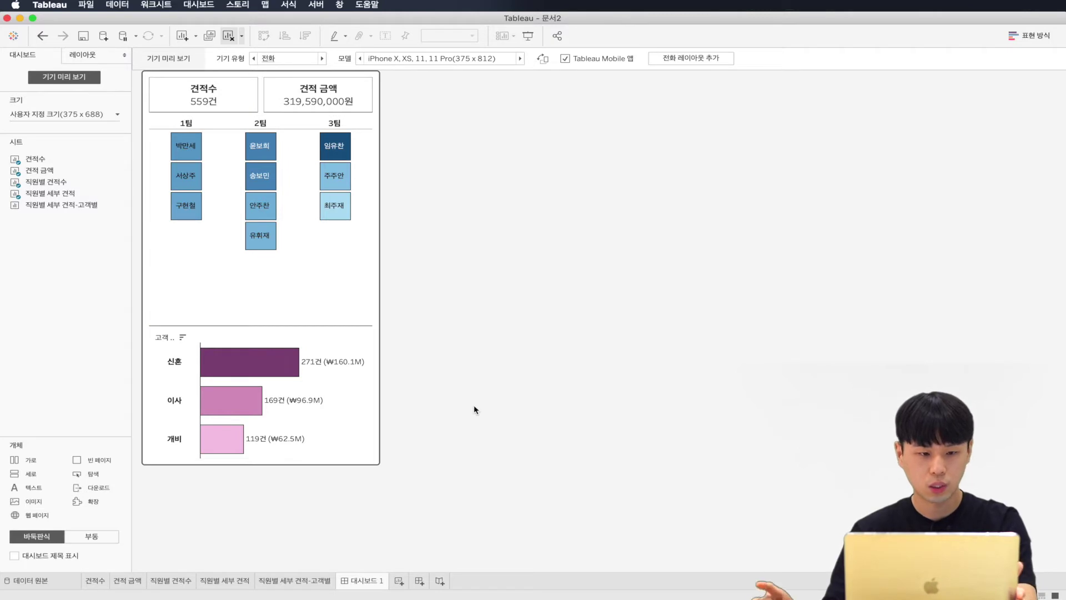
Step: Rename the dashboard tab to 직원별 견적관리
{"action": "double_click", "coordinate": [377, 581]}
{"action": "type", "text": "직원별 견적관리"}
{"action": "key", "text": "Return"}
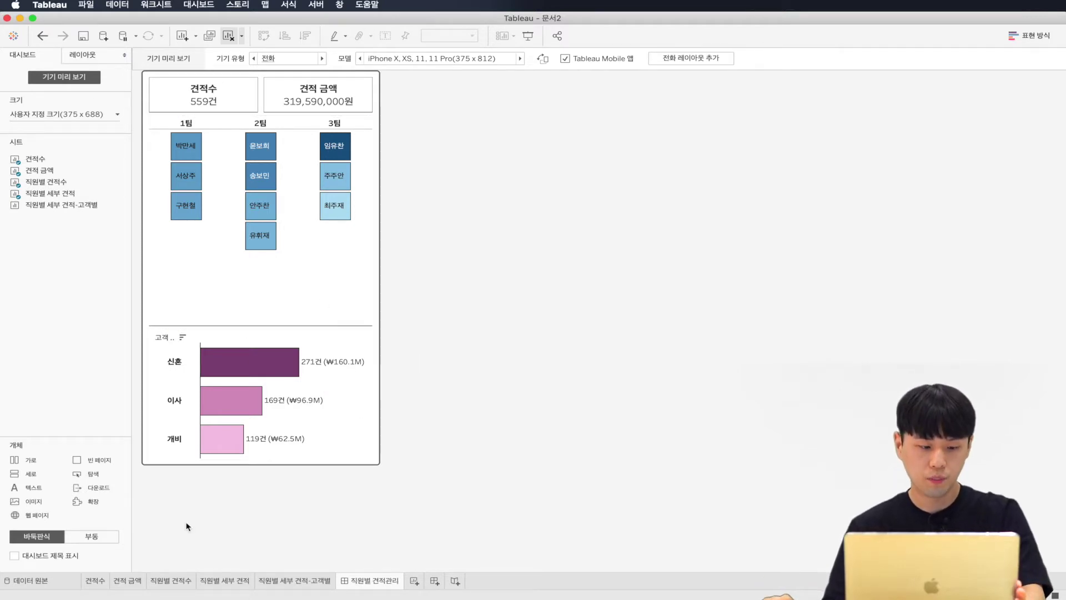
Step: Show the dashboard title and format it as bold 15-point text
{"action": "left_click", "coordinate": [46, 557]}
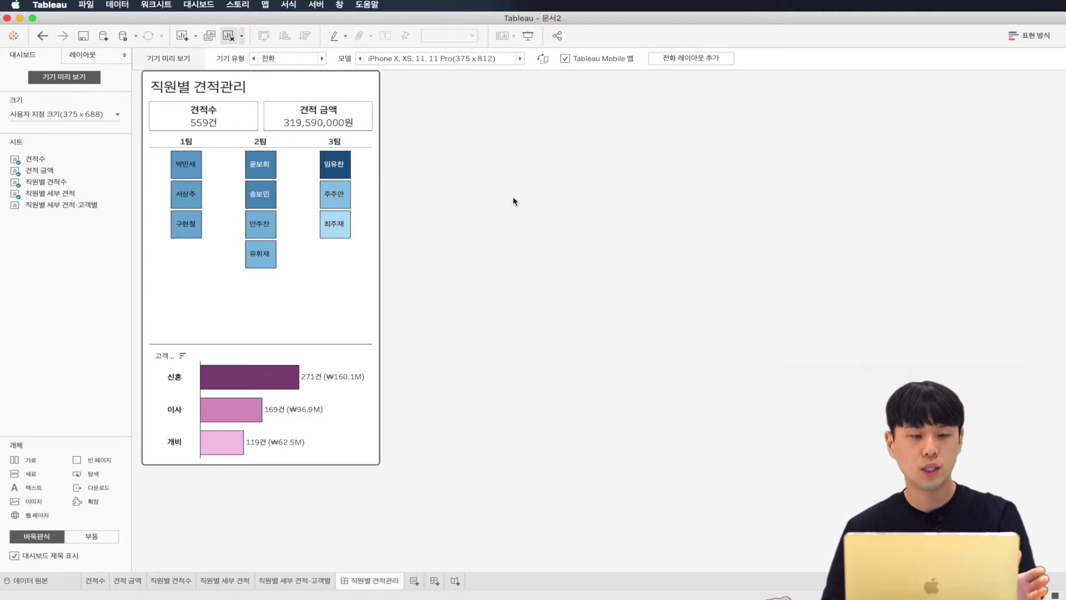
{"action": "double_click", "coordinate": [248, 87]}
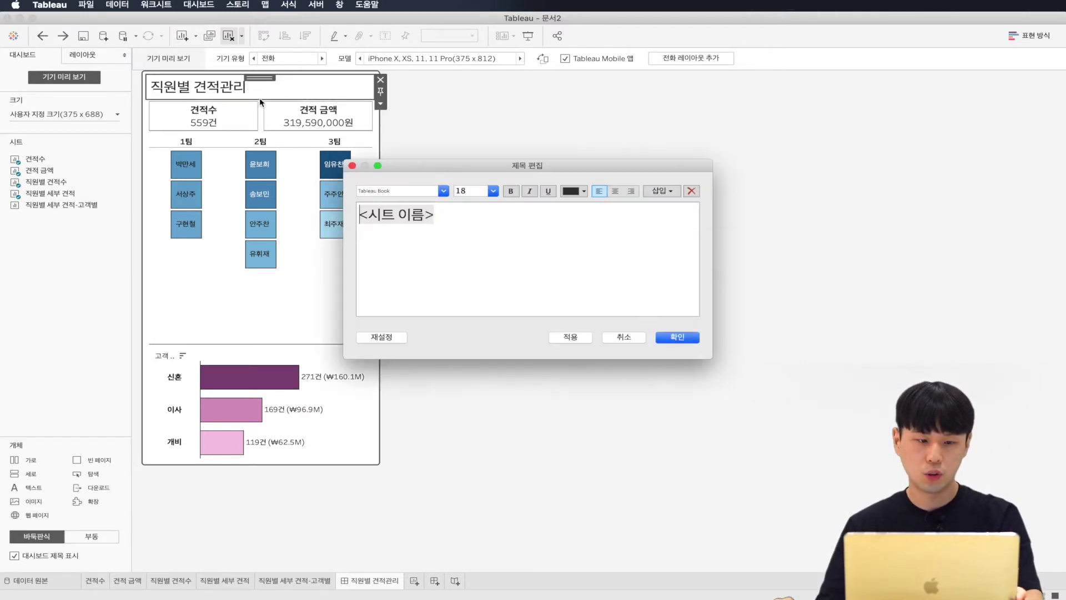
{"action": "key", "text": "super+a"}
{"action": "left_click", "coordinate": [473, 194]}
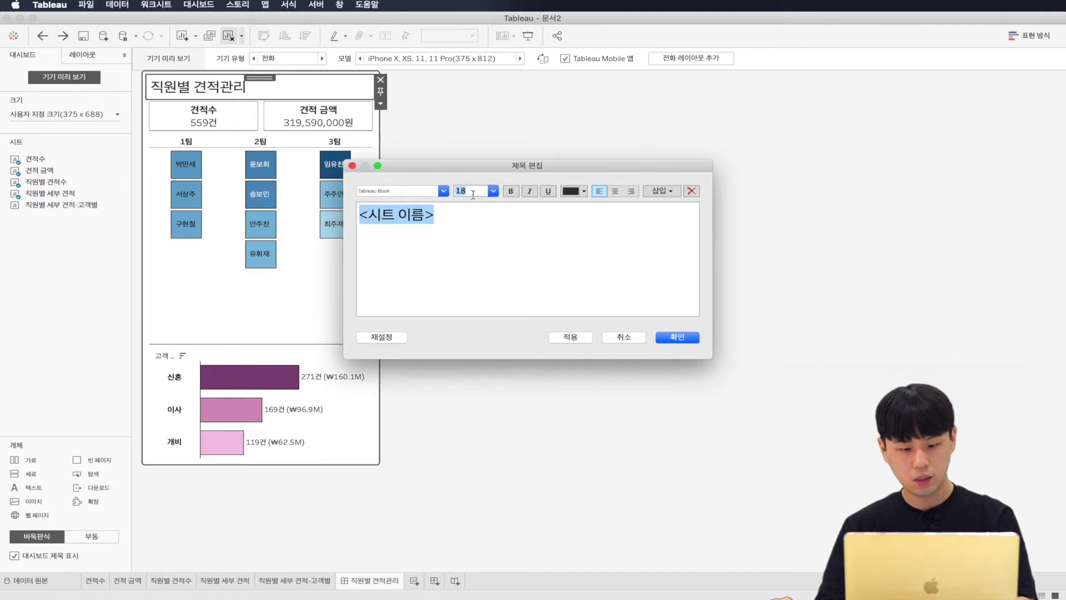
{"action": "key", "text": "Return"}
{"action": "left_click", "coordinate": [510, 190]}
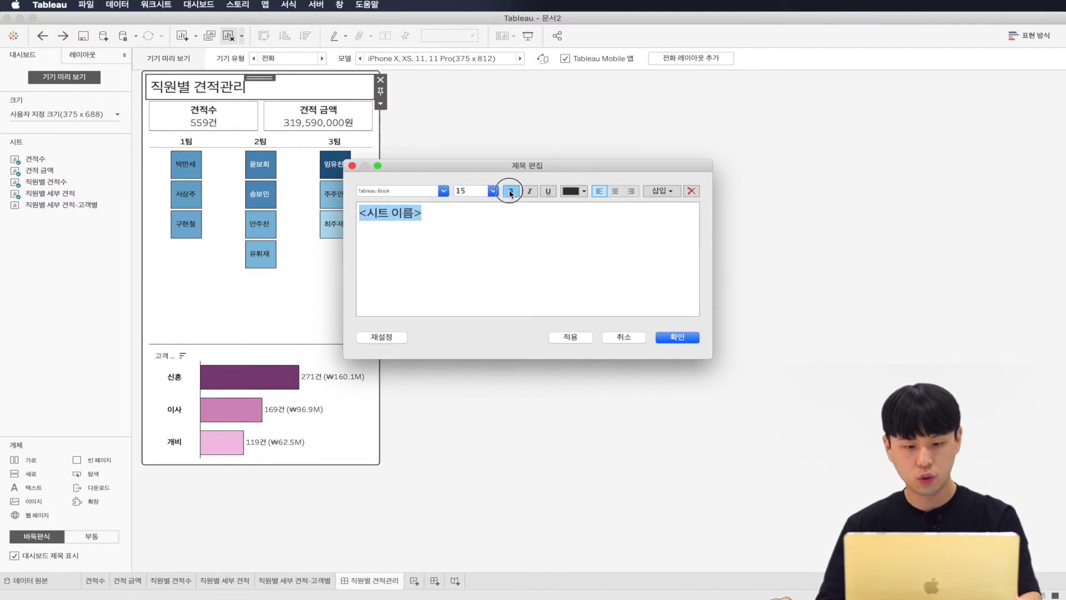
{"action": "left_click", "coordinate": [579, 337]}
{"action": "left_click", "coordinate": [671, 338]}
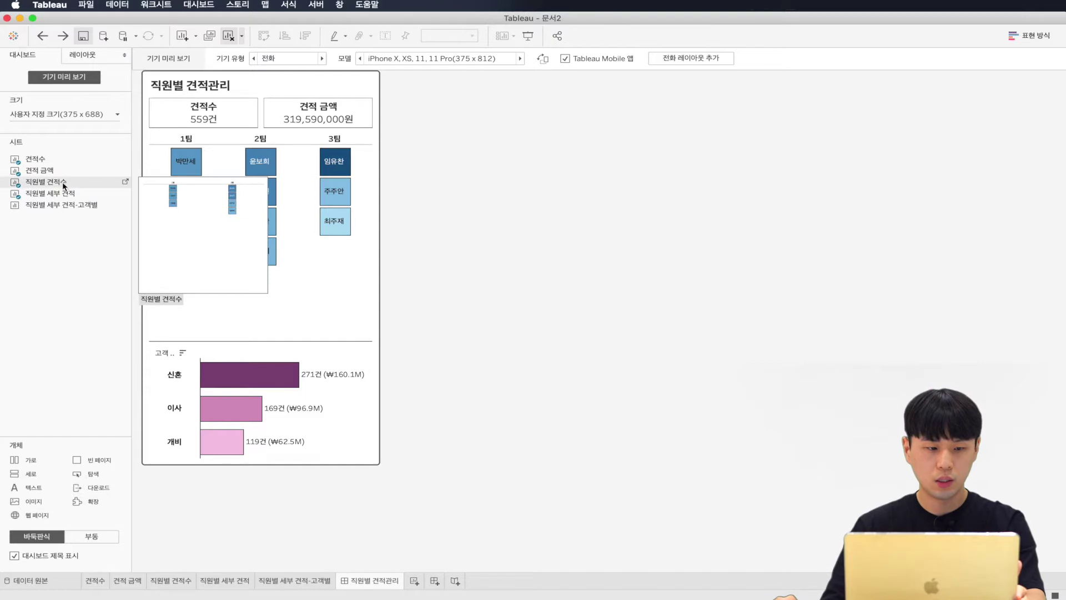
Step: Enlarge the employee squares with the 직원별 견적수 Marks Size slider and check the dashboard
{"action": "mouse_move", "coordinate": [84, 184]}
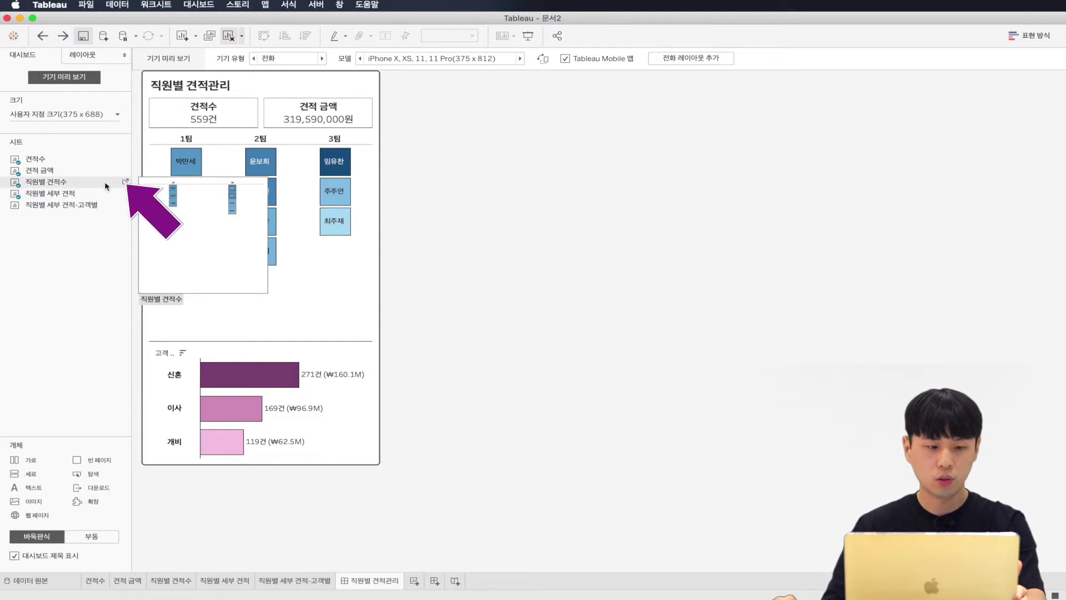
{"action": "left_click", "coordinate": [126, 182]}
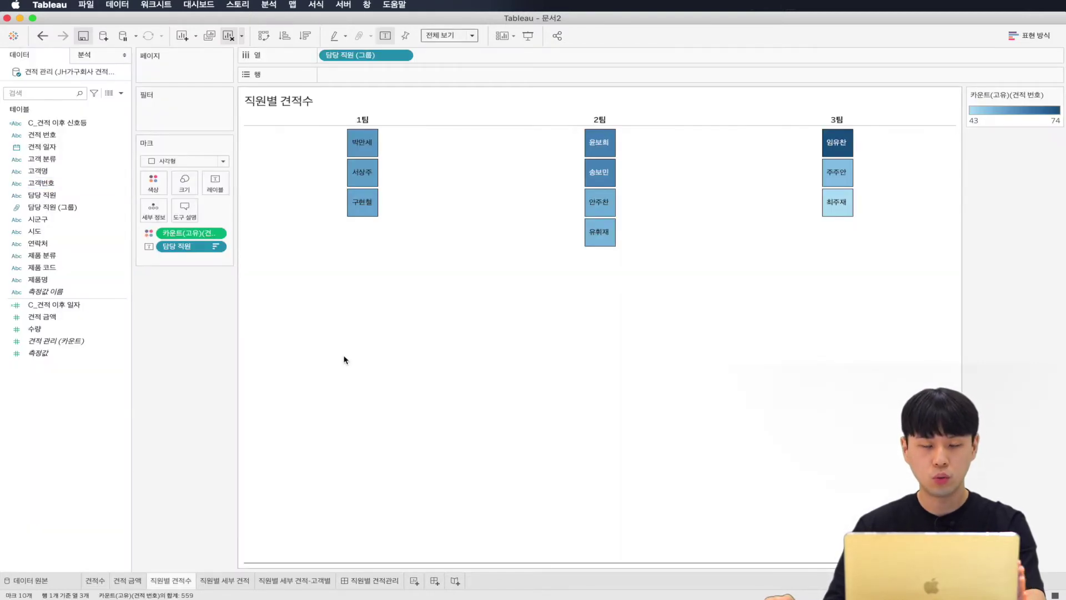
{"action": "left_click", "coordinate": [185, 182]}
{"action": "left_click_drag", "start_coordinate": [268, 210], "coordinate": [275, 213]}
{"action": "left_click", "coordinate": [373, 580]}
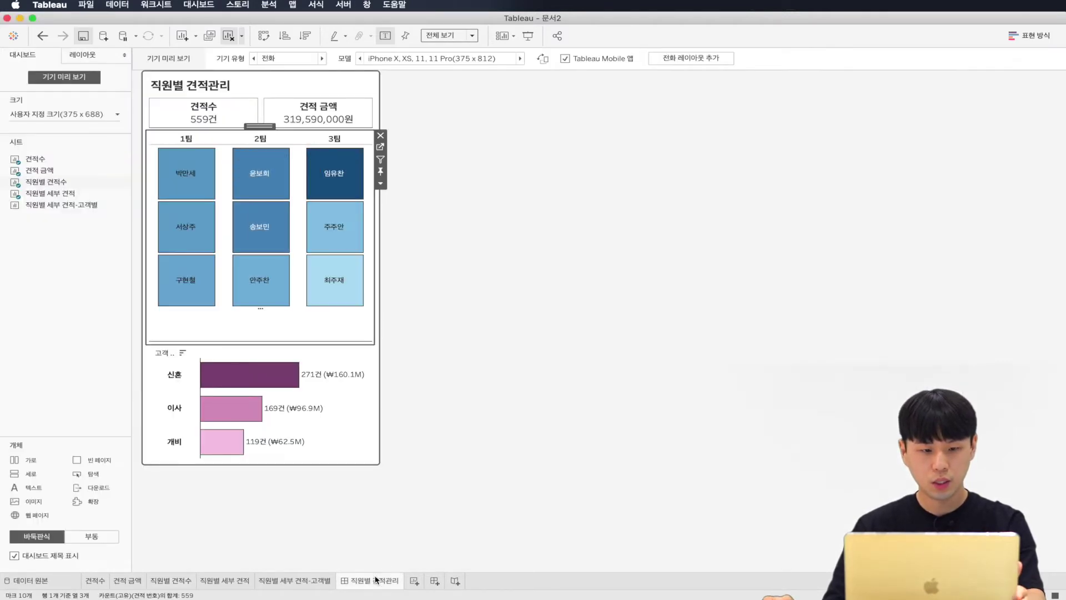
Step: Shrink the employee squares slightly and return to the 직원별 견적관리 dashboard
{"action": "left_click", "coordinate": [167, 580]}
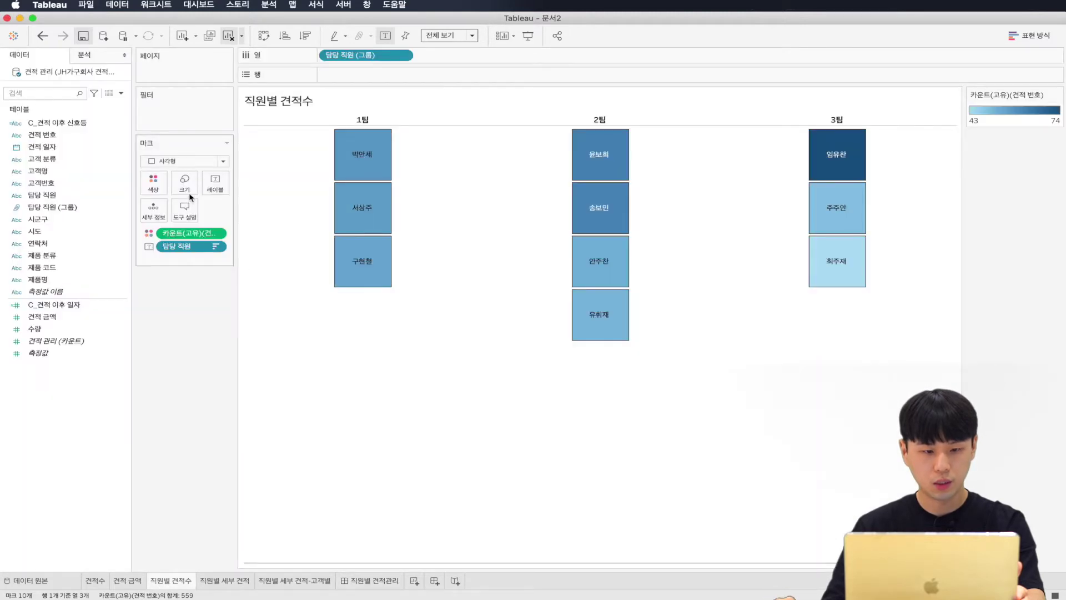
{"action": "left_click", "coordinate": [183, 189]}
{"action": "left_click_drag", "start_coordinate": [277, 216], "coordinate": [268, 211]}
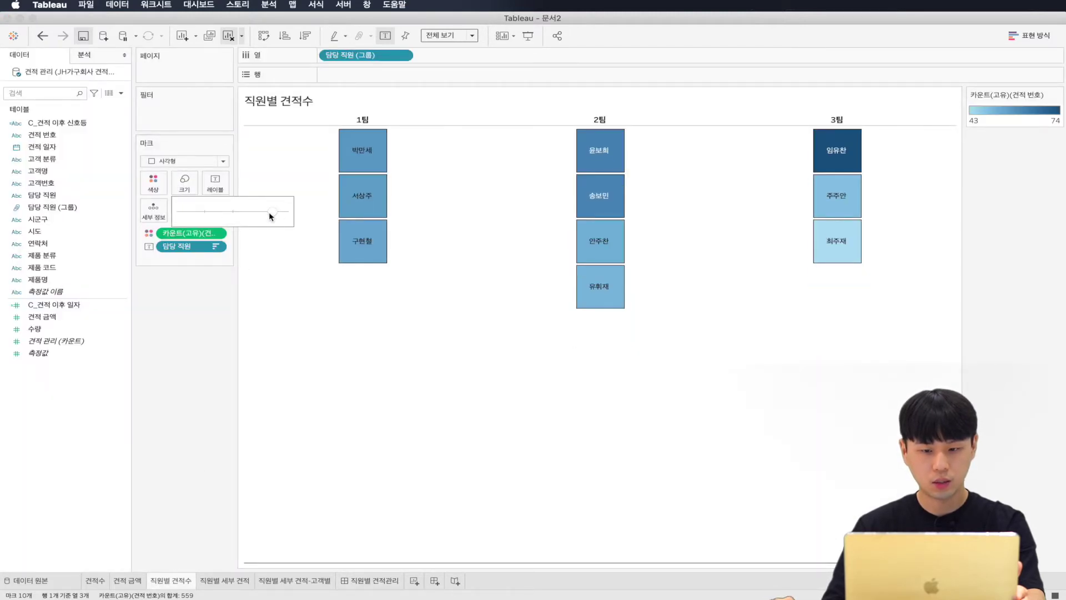
{"action": "left_click", "coordinate": [370, 583]}
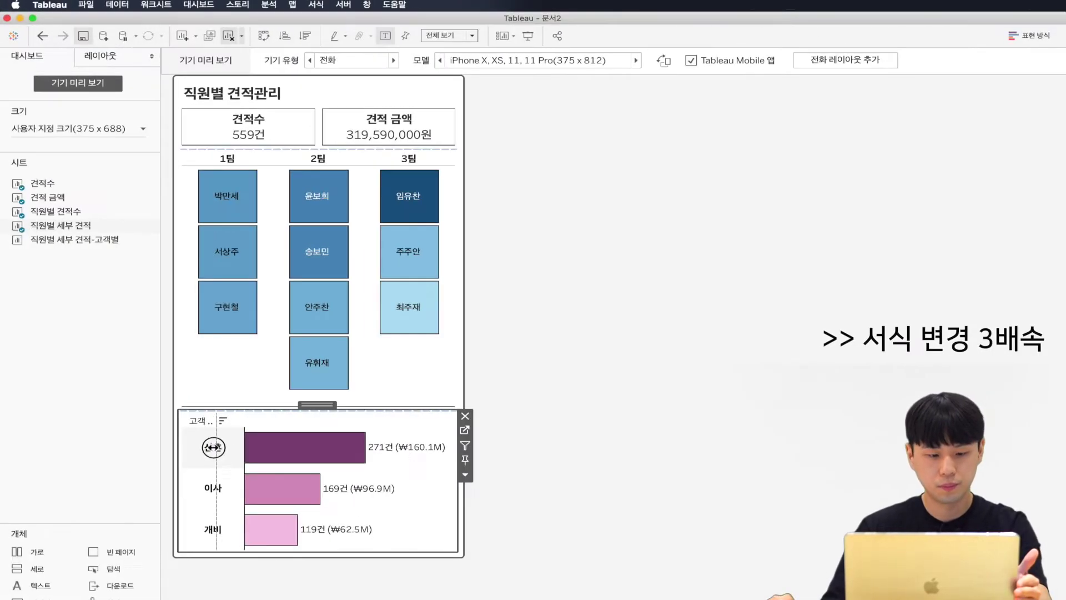
Step: Give the employee heatmap and the KPI tiles container solid black borders
{"action": "left_click", "coordinate": [400, 370]}
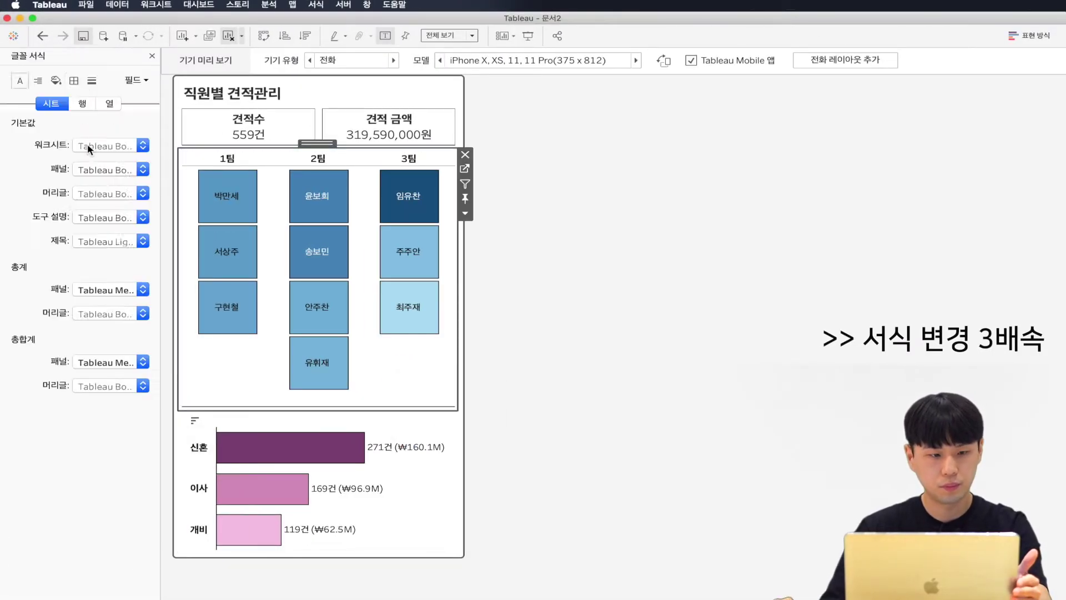
{"action": "left_click", "coordinate": [100, 56]}
{"action": "left_click", "coordinate": [78, 254]}
{"action": "left_click", "coordinate": [56, 299]}
{"action": "left_click", "coordinate": [303, 107]}
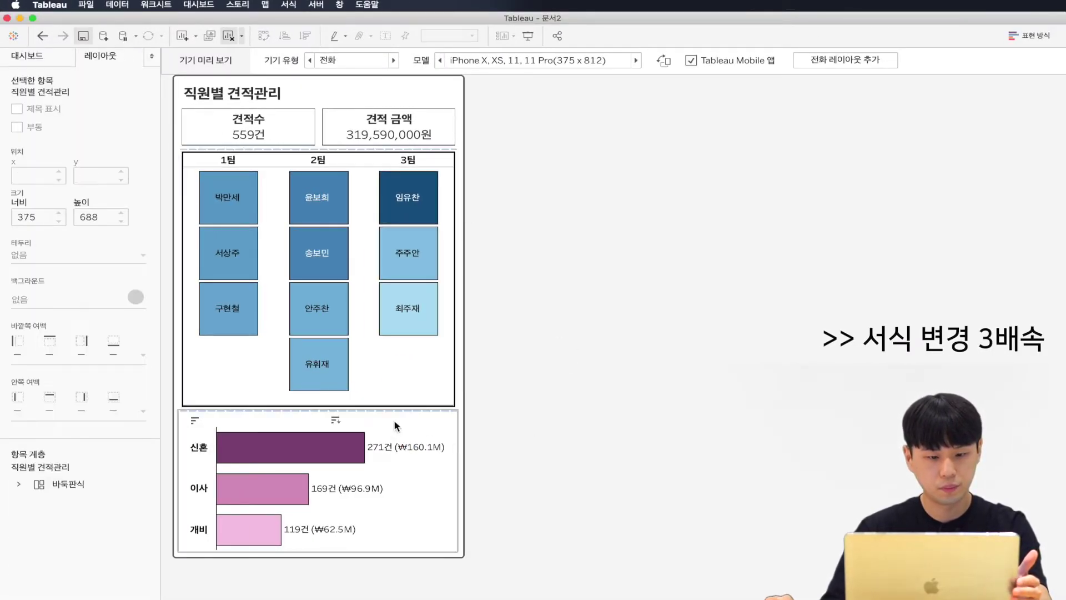
{"action": "left_click", "coordinate": [303, 110]}
{"action": "left_click", "coordinate": [77, 255]}
{"action": "left_click", "coordinate": [56, 300]}
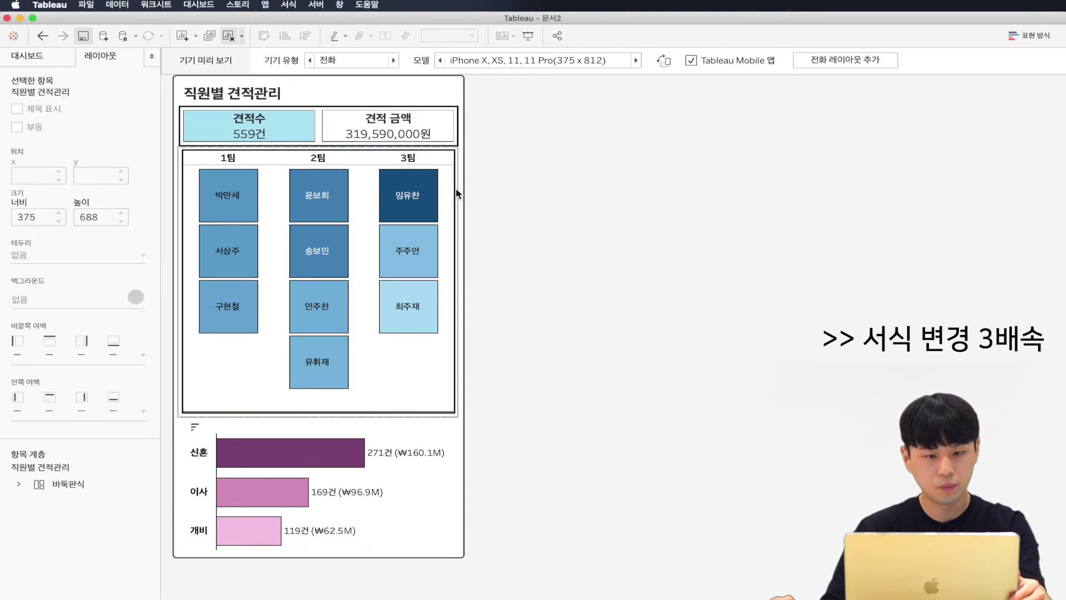
Step: Set the heatmap's outer padding to 0 with a top padding of 34
{"action": "left_click", "coordinate": [442, 161]}
{"action": "left_click", "coordinate": [143, 354]}
{"action": "left_click", "coordinate": [142, 354]}
{"action": "type", "text": "0"}
{"action": "key", "text": "Return"}
{"action": "left_click", "coordinate": [142, 354]}
{"action": "left_click", "coordinate": [26, 375]}
{"action": "double_click", "coordinate": [83, 407]}
{"action": "type", "text": "34"}
{"action": "key", "text": "Return"}
Step: Give the bar chart a solid black border and outer top padding of 0
{"action": "left_click", "coordinate": [334, 489]}
{"action": "left_click", "coordinate": [46, 261]}
{"action": "left_click", "coordinate": [77, 298]}
{"action": "left_click", "coordinate": [27, 388]}
{"action": "left_click", "coordinate": [143, 354]}
{"action": "type", "text": "0"}
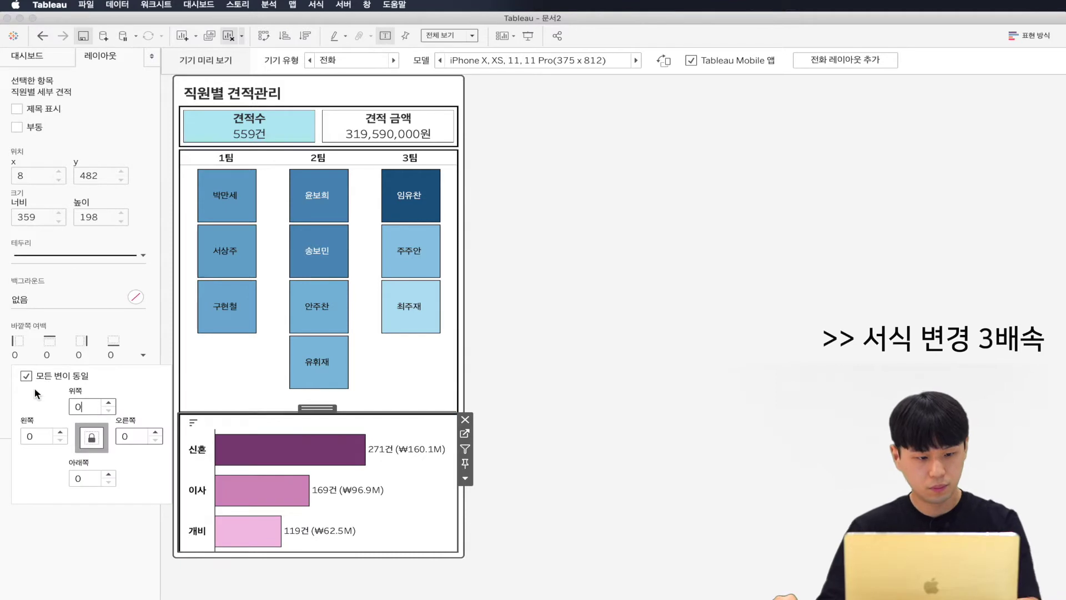
{"action": "left_click", "coordinate": [581, 527]}
Step: Check the 견적 금액 tile's padding in the Layout pane, then deselect everything
{"action": "left_click", "coordinate": [22, 60]}
{"action": "left_click", "coordinate": [108, 61]}
{"action": "left_click", "coordinate": [65, 400]}
{"action": "left_click", "coordinate": [332, 118]}
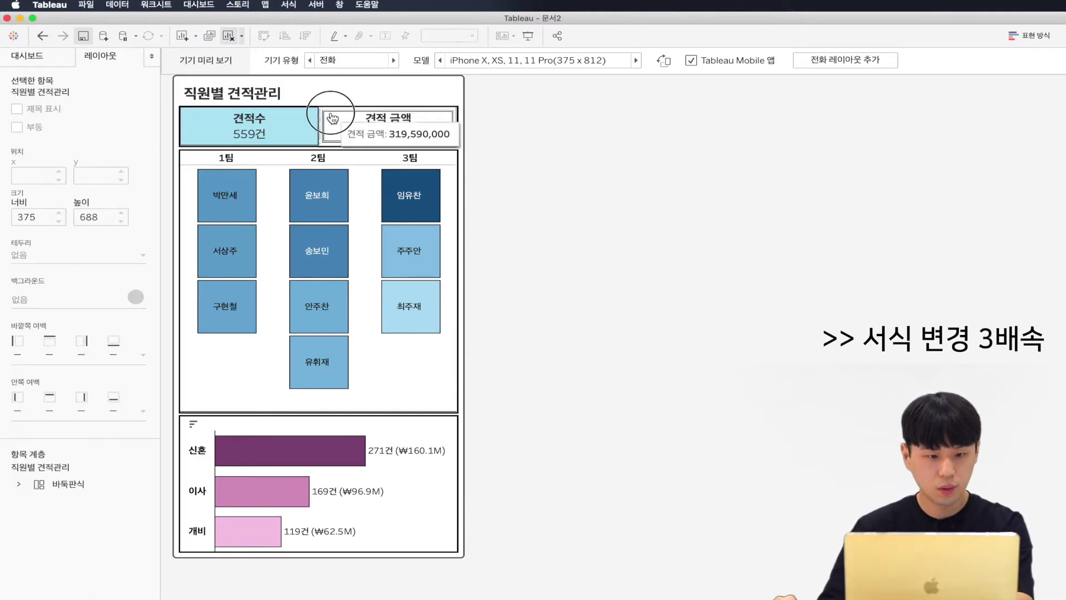
{"action": "left_click", "coordinate": [78, 402]}
{"action": "left_click", "coordinate": [641, 304]}
{"action": "left_click", "coordinate": [55, 58]}
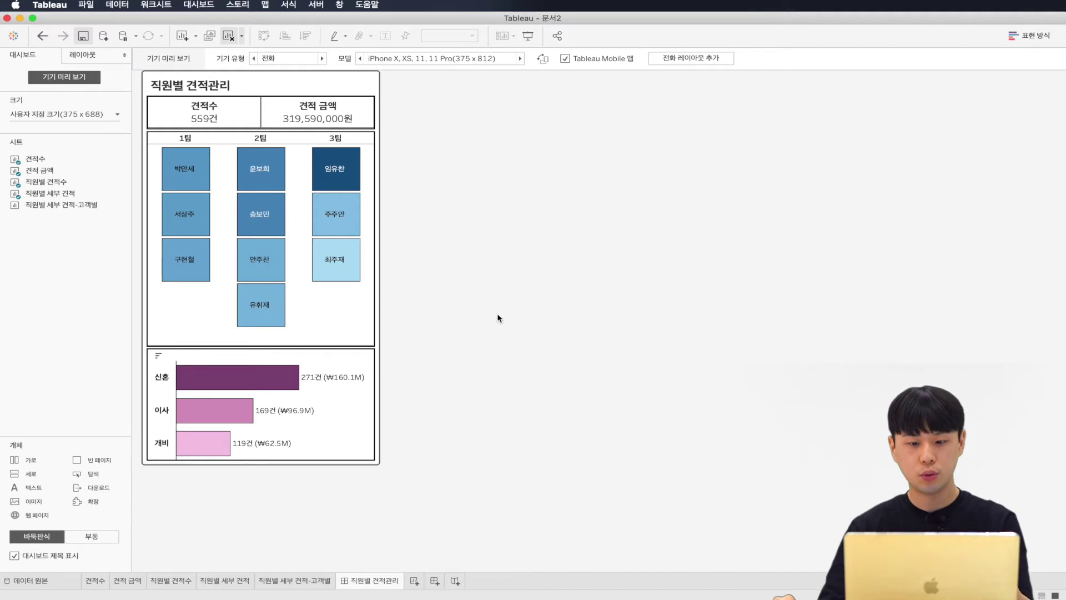
{"action": "mouse_move", "coordinate": [368, 389]}
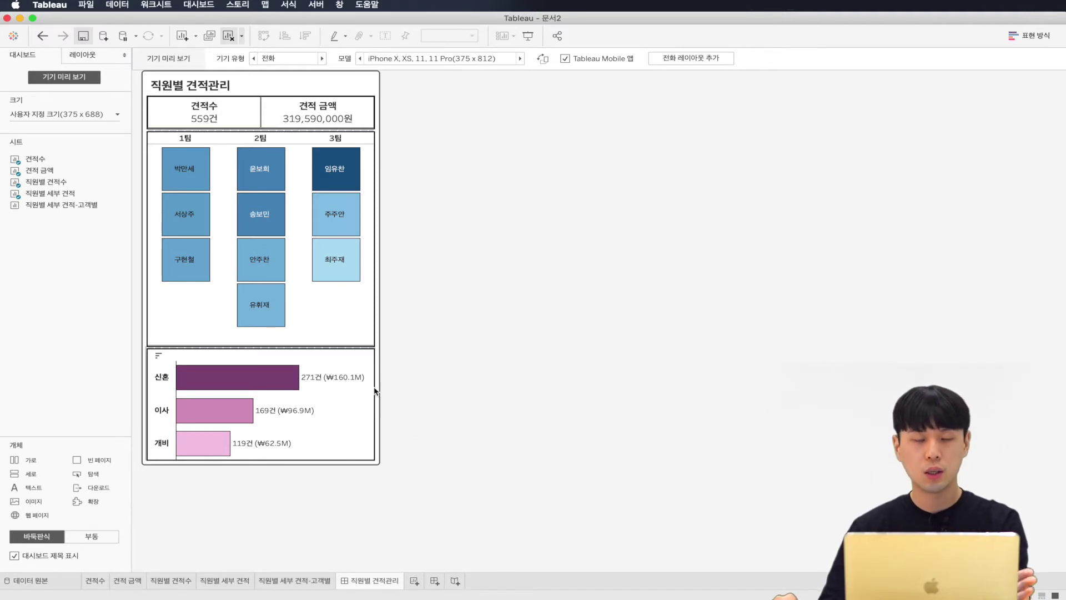
Step: Duplicate the 직원별 견적관리 dashboard and name the copy 고객별 세부 견적관리
{"action": "right_click", "coordinate": [383, 585]}
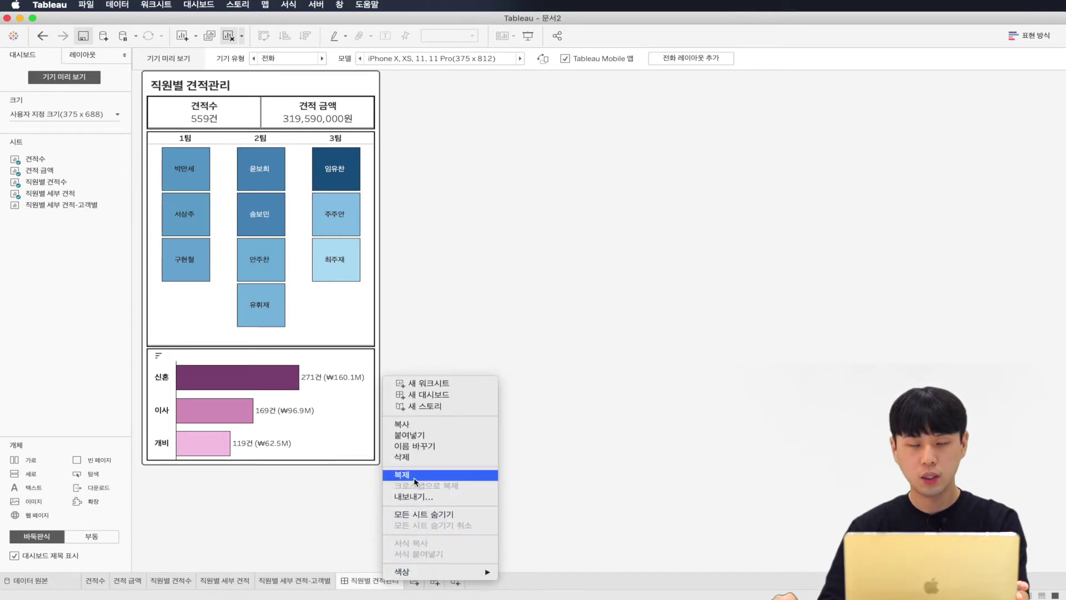
{"action": "left_click", "coordinate": [413, 476]}
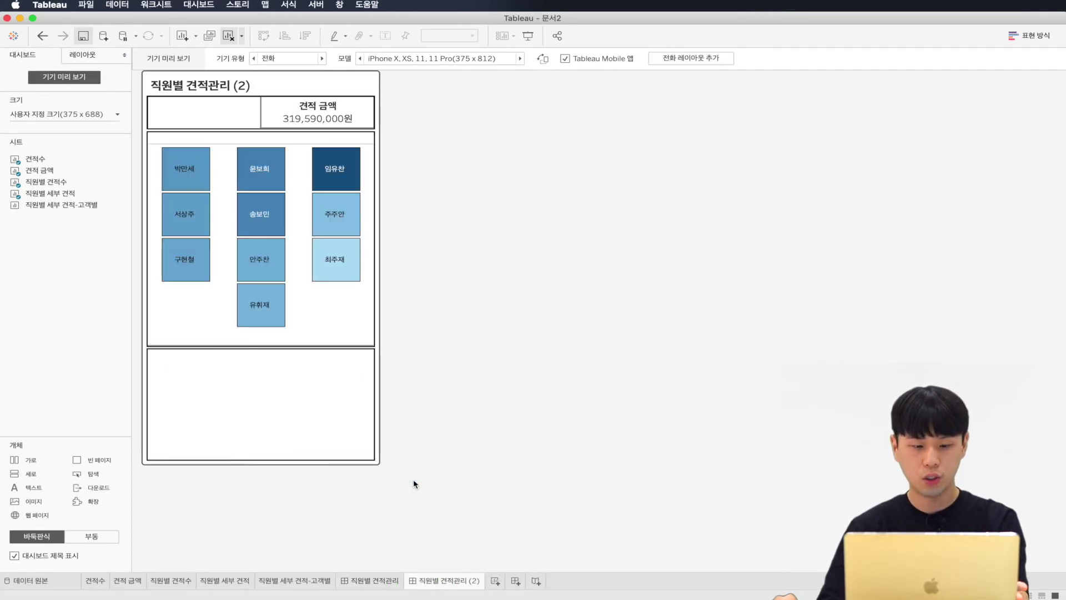
{"action": "double_click", "coordinate": [443, 588]}
{"action": "type", "text": "고"}
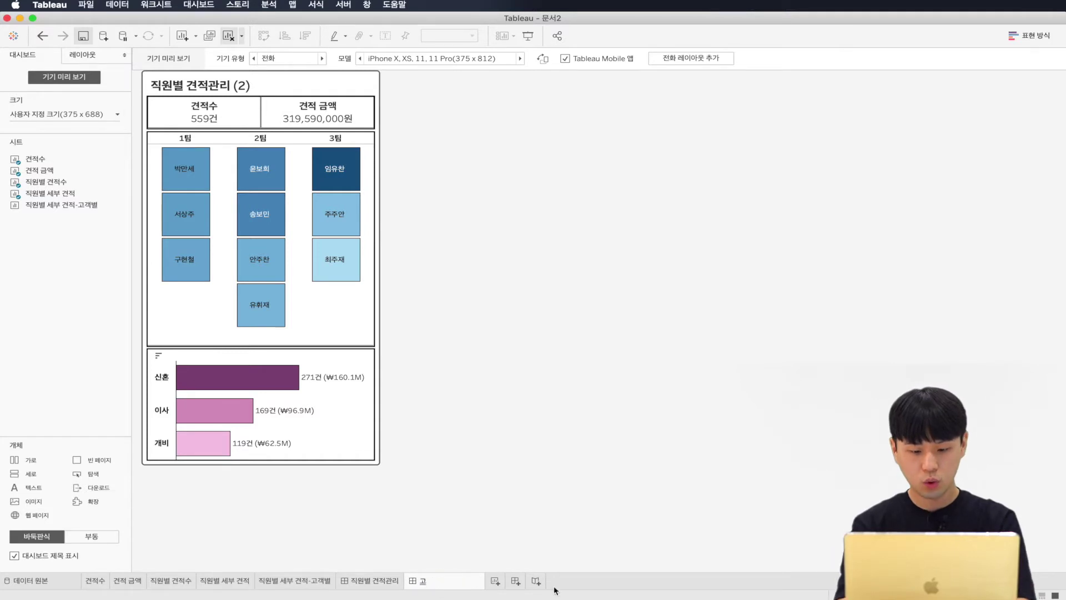
{"action": "type", "text": "객별 세부 ㅈ"}
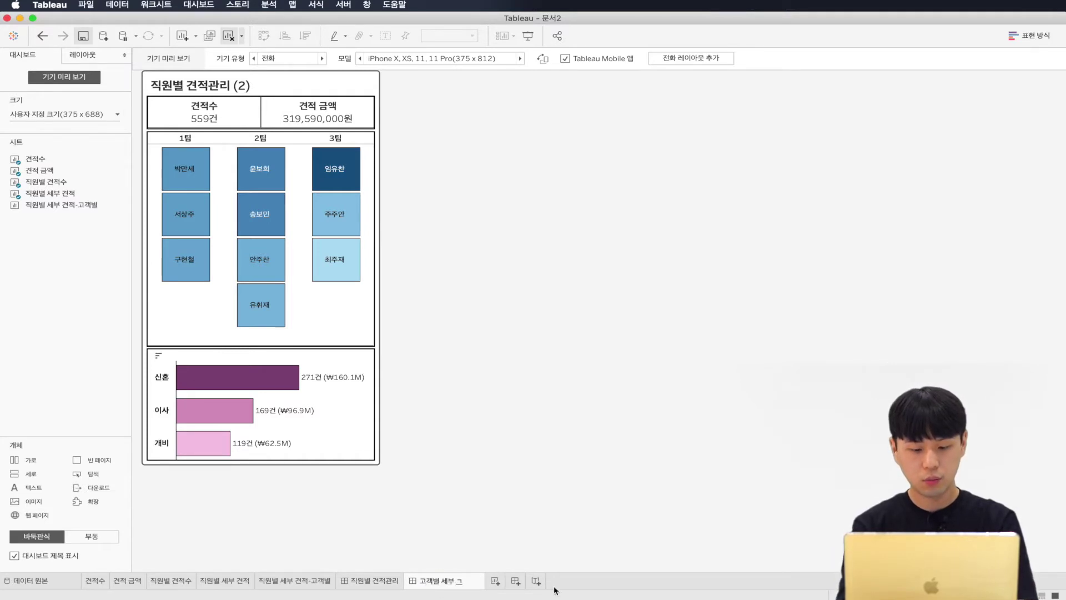
{"action": "type", "text": "적관리"}
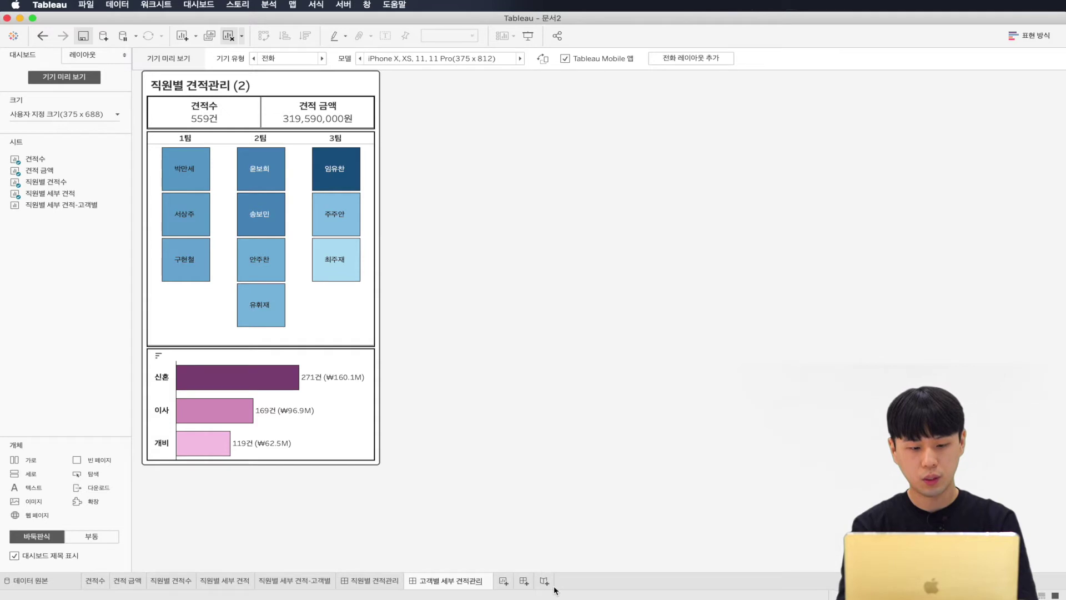
{"action": "key", "text": "Return"}
{"action": "left_click", "coordinate": [257, 107]}
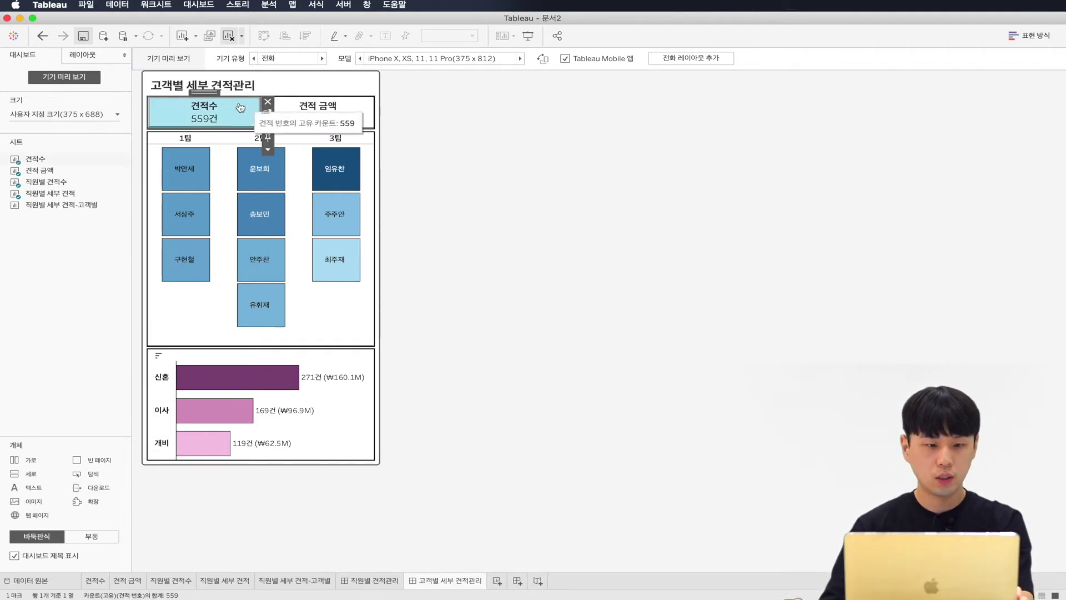
Step: Remove the KPI tiles container, team heatmap and bar chart from the dashboard
{"action": "left_click", "coordinate": [382, 100]}
{"action": "left_click", "coordinate": [550, 322]}
{"action": "left_click", "coordinate": [366, 108]}
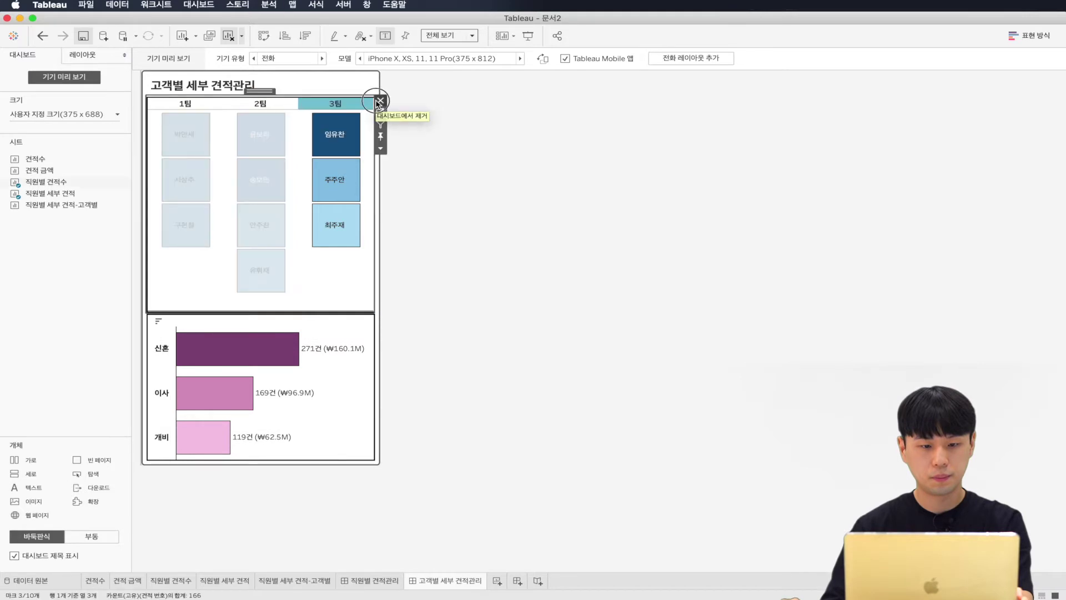
{"action": "left_click", "coordinate": [381, 100]}
{"action": "left_click", "coordinate": [322, 119]}
{"action": "left_click", "coordinate": [380, 101]}
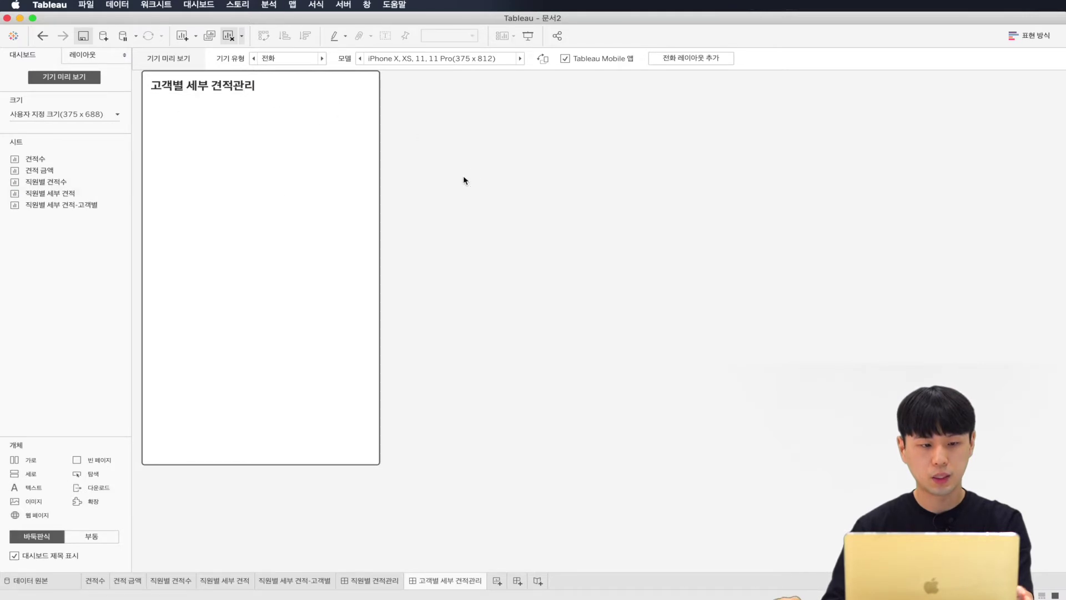
Step: Place the 직원별 세부 견적-고객별 sheet on the dashboard and delete its legend container
{"action": "mouse_move", "coordinate": [64, 206]}
{"action": "left_click_drag", "start_coordinate": [64, 205], "coordinate": [238, 150]}
{"action": "left_click", "coordinate": [350, 210]}
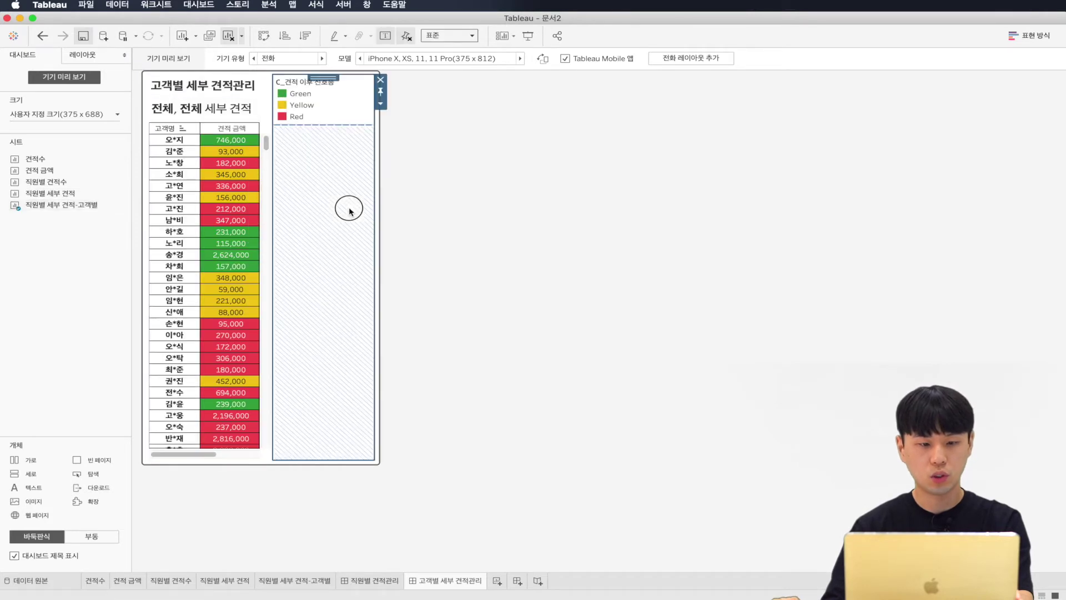
{"action": "left_click", "coordinate": [381, 79]}
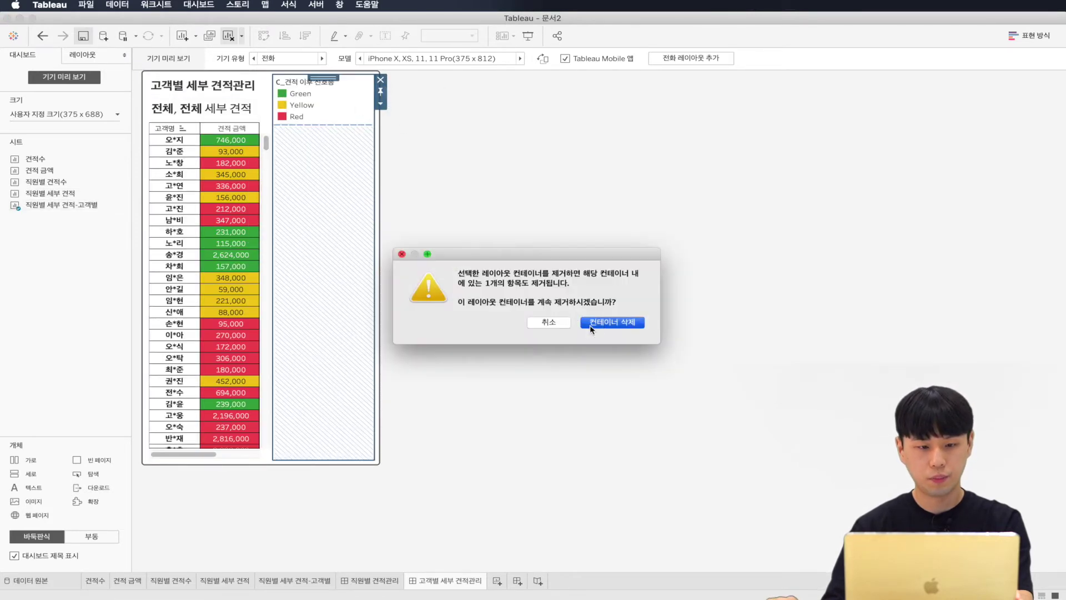
{"action": "left_click", "coordinate": [590, 324]}
{"action": "double_click", "coordinate": [235, 108]}
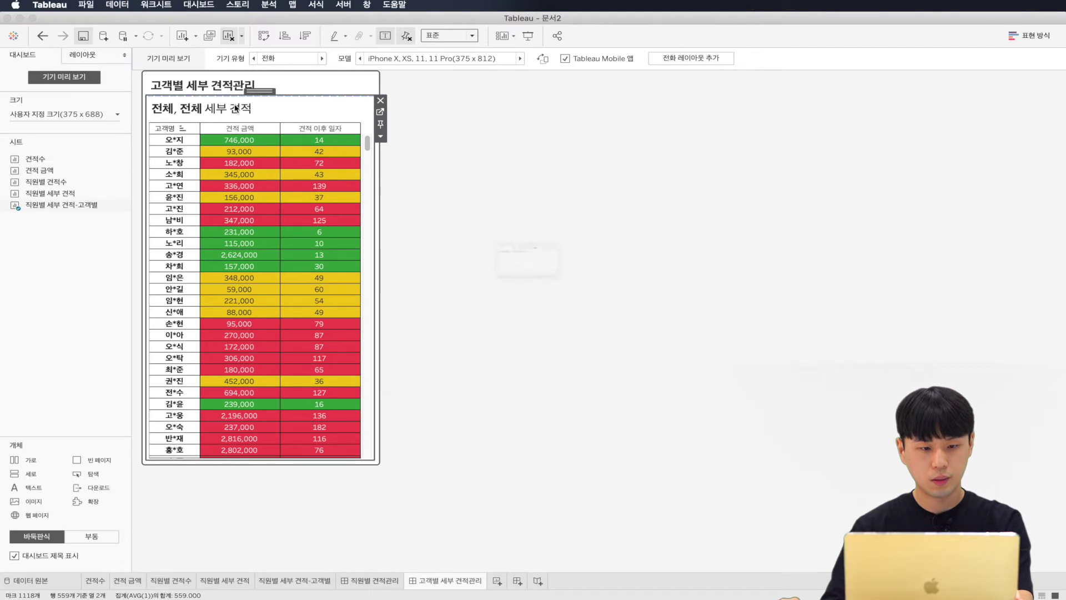
Step: Set the customer quote table's title font size to 12 point
{"action": "key", "text": "super+a"}
{"action": "left_click", "coordinate": [476, 190]}
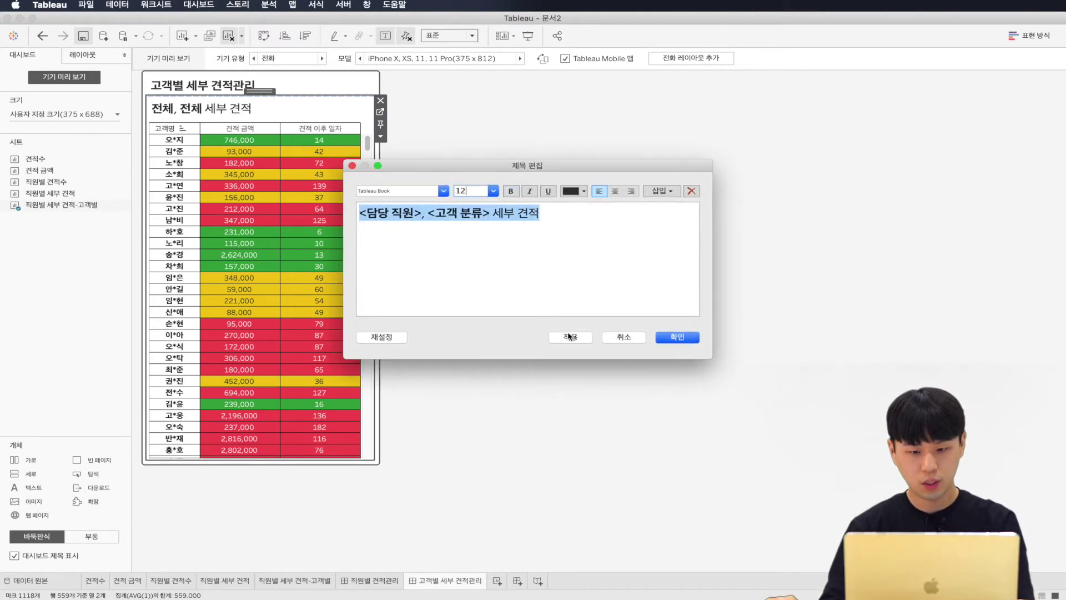
{"action": "left_click", "coordinate": [690, 336]}
{"action": "double_click", "coordinate": [267, 111]}
{"action": "key", "text": "super+a"}
{"action": "left_click", "coordinate": [557, 238]}
{"action": "left_click", "coordinate": [570, 336]}
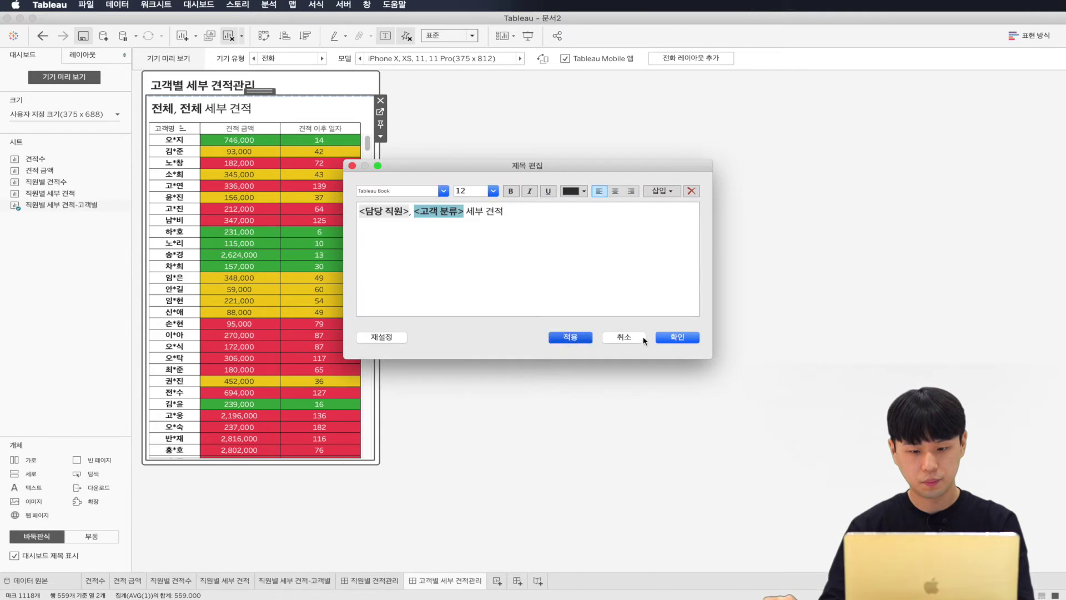
{"action": "left_click", "coordinate": [616, 337]}
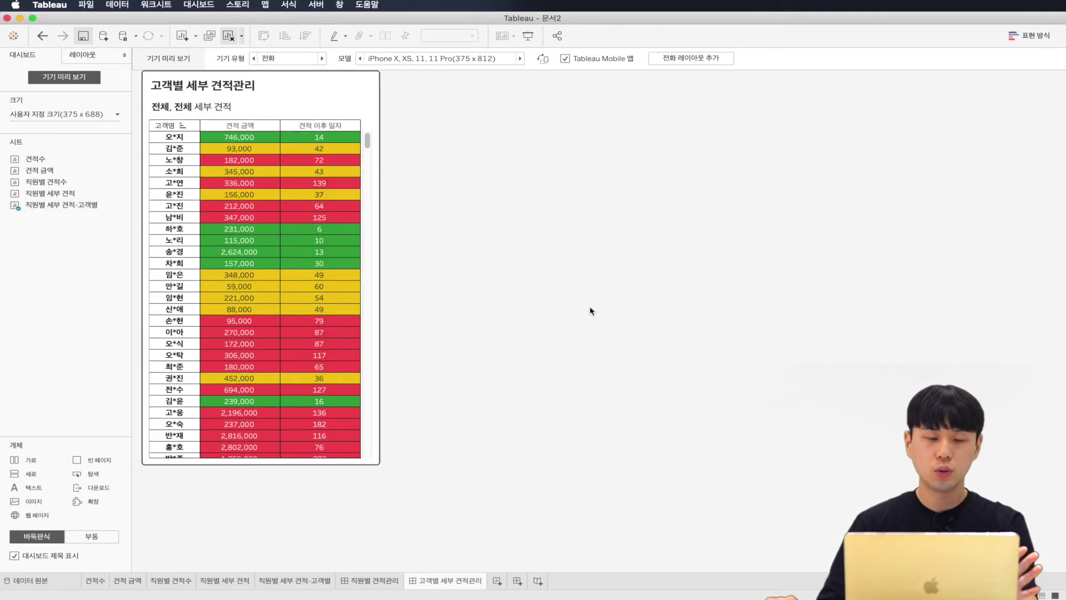
{"action": "left_click", "coordinate": [387, 581]}
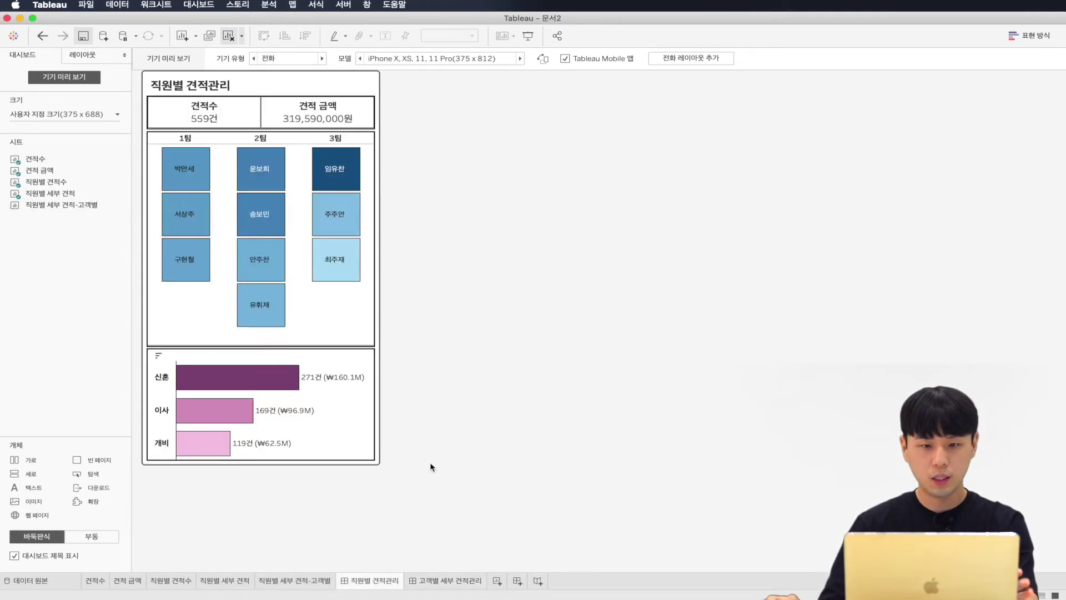
{"action": "left_click", "coordinate": [453, 580]}
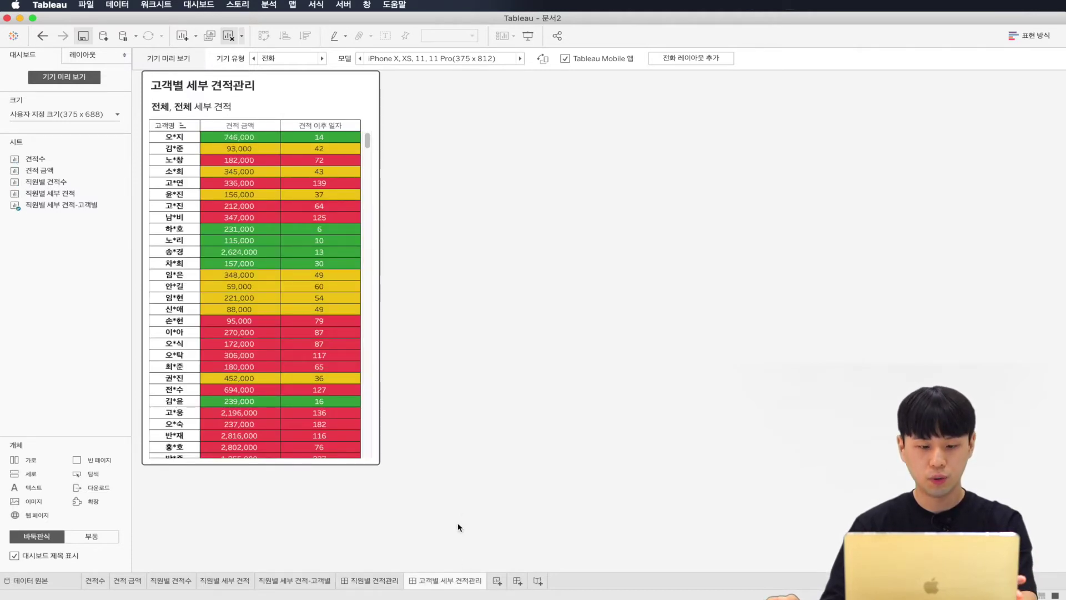
{"action": "left_click", "coordinate": [379, 581]}
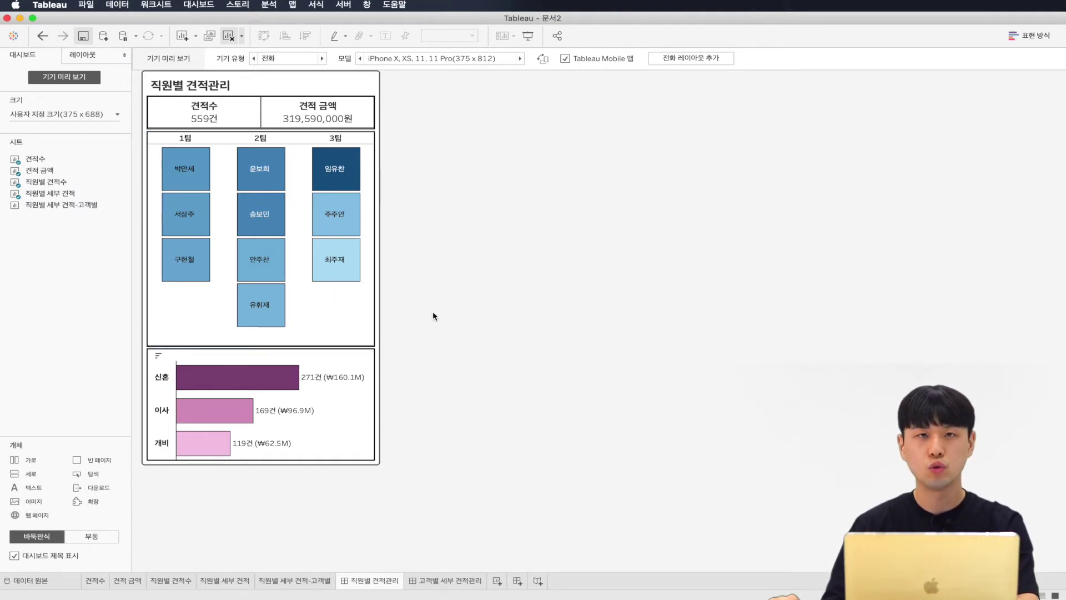
{"action": "left_click", "coordinate": [341, 170]}
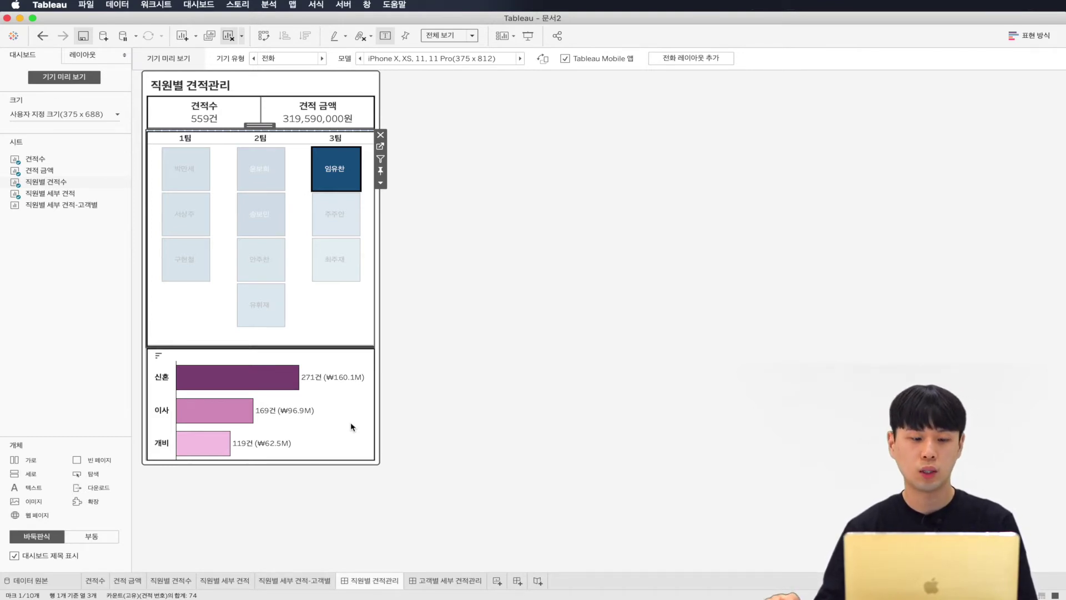
{"action": "left_click", "coordinate": [297, 389]}
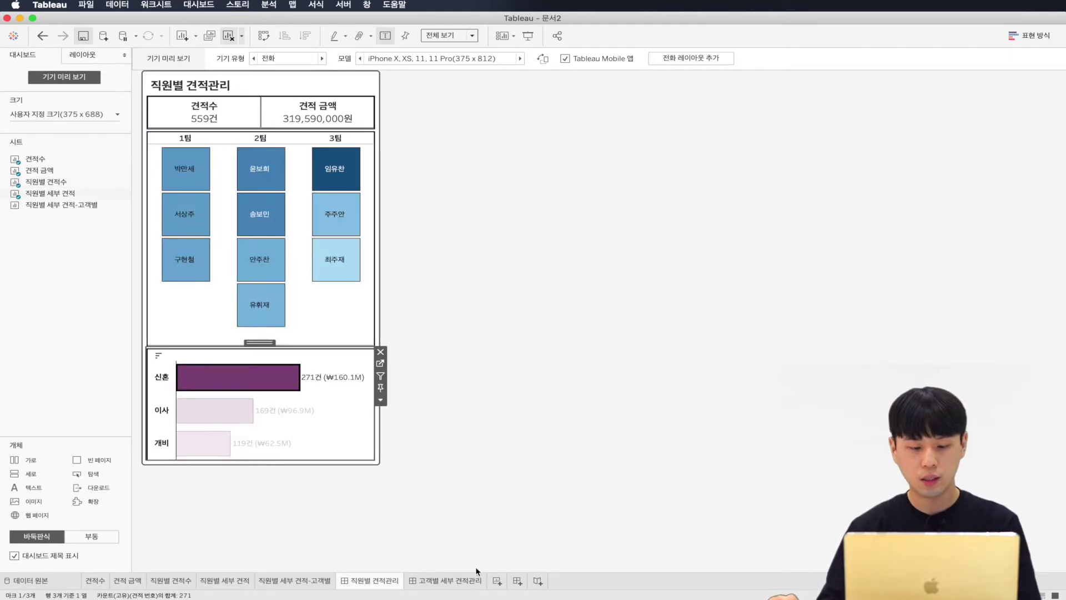
Step: Check 고객별 세부 견적관리, then return to 직원별 견적관리 and clear the 신혼 bar selection
{"action": "left_click", "coordinate": [463, 582]}
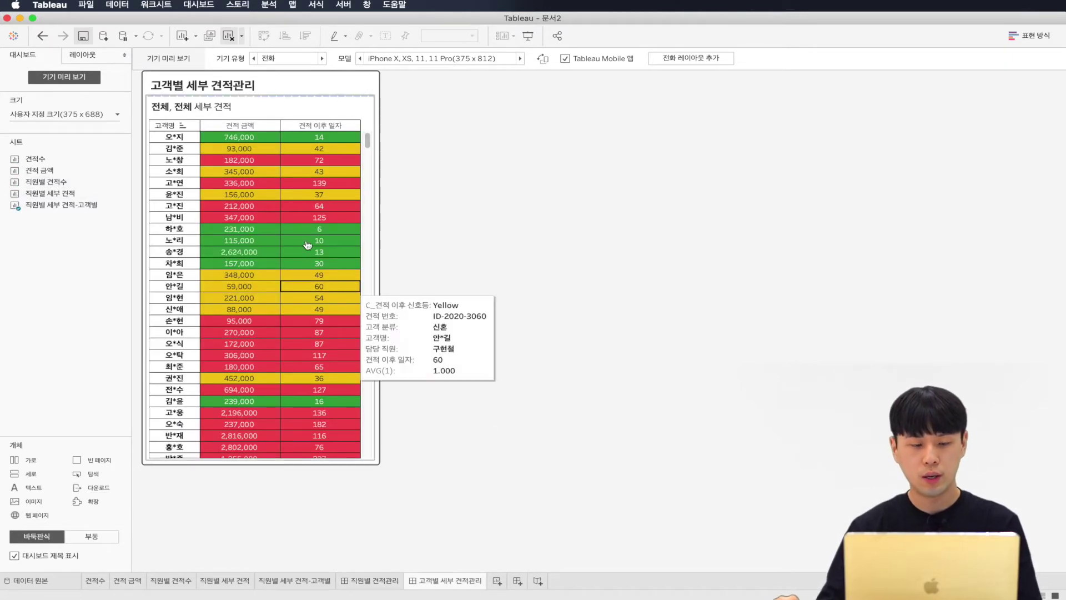
{"action": "mouse_move", "coordinate": [307, 208]}
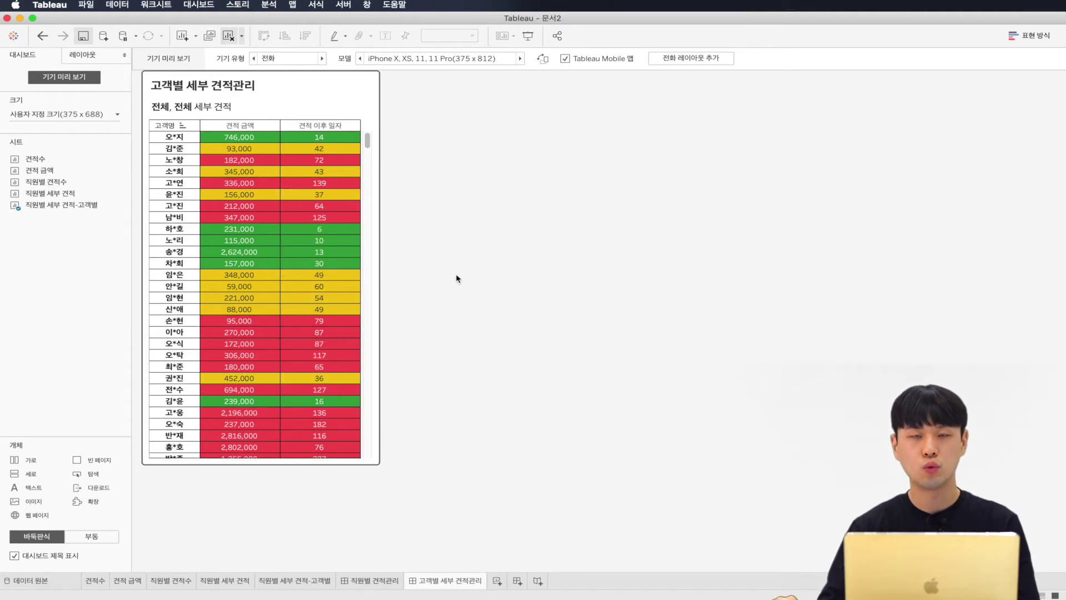
{"action": "left_click", "coordinate": [382, 581]}
{"action": "left_click", "coordinate": [499, 428]}
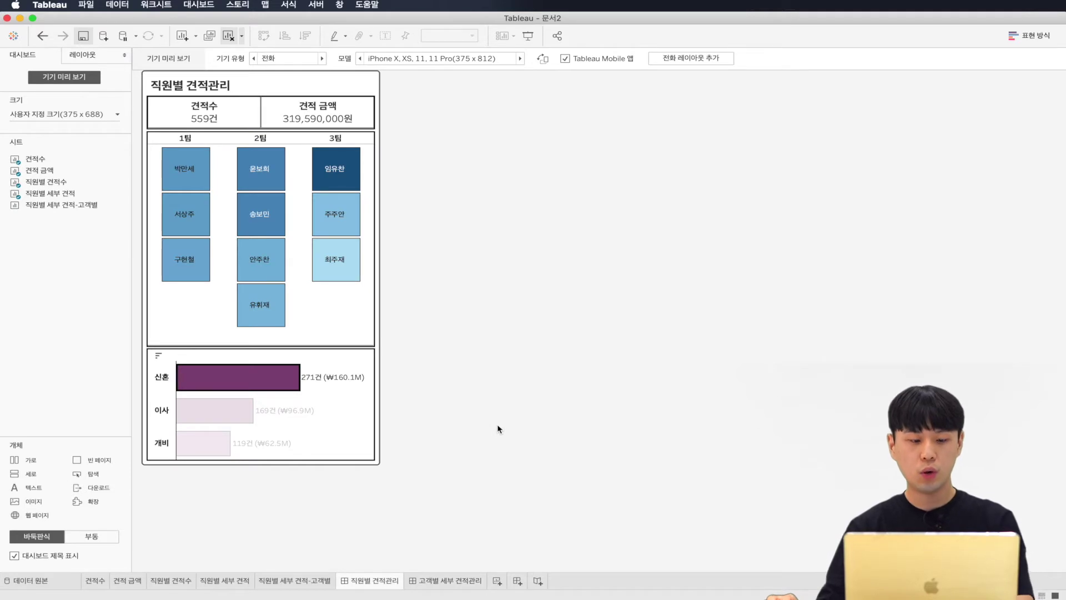
{"action": "left_click", "coordinate": [498, 424]}
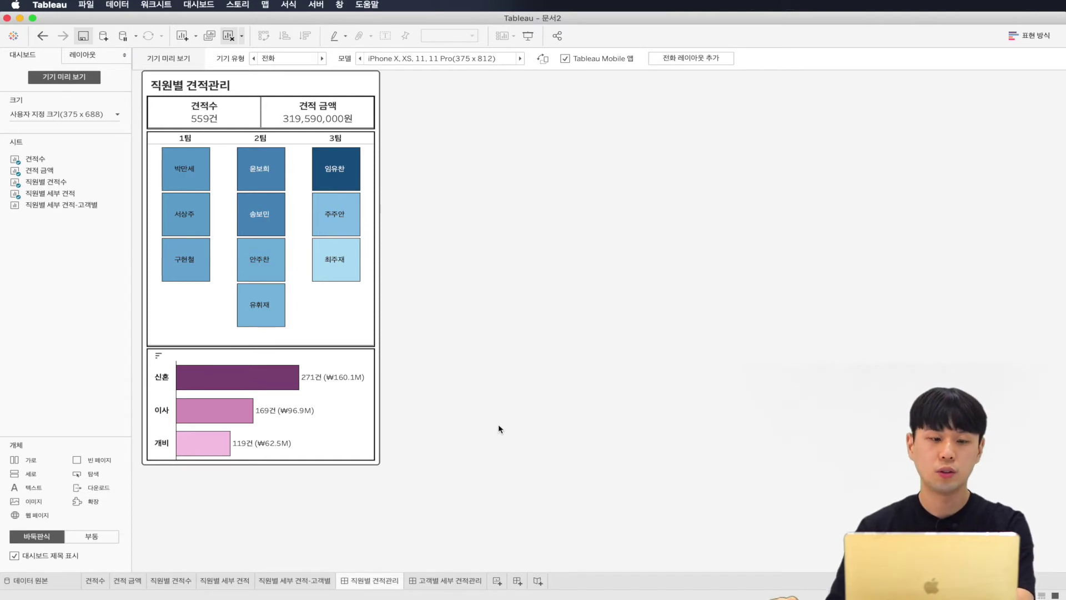
Step: Add a new dashboard filter action named '직원별 견적수 -> 세부 견적'
{"action": "left_click", "coordinate": [205, 6]}
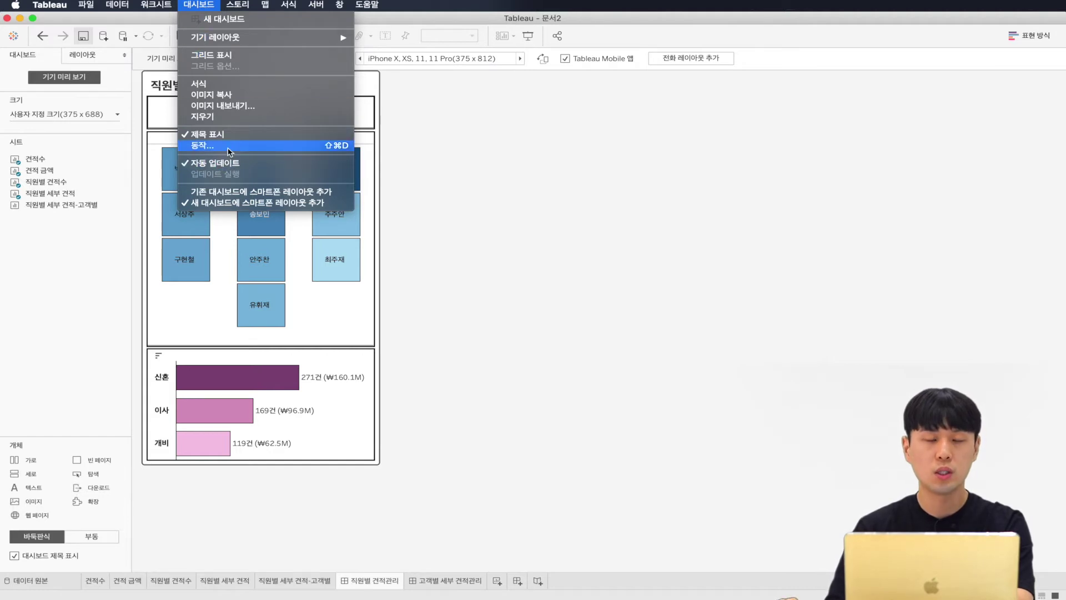
{"action": "left_click", "coordinate": [259, 146]}
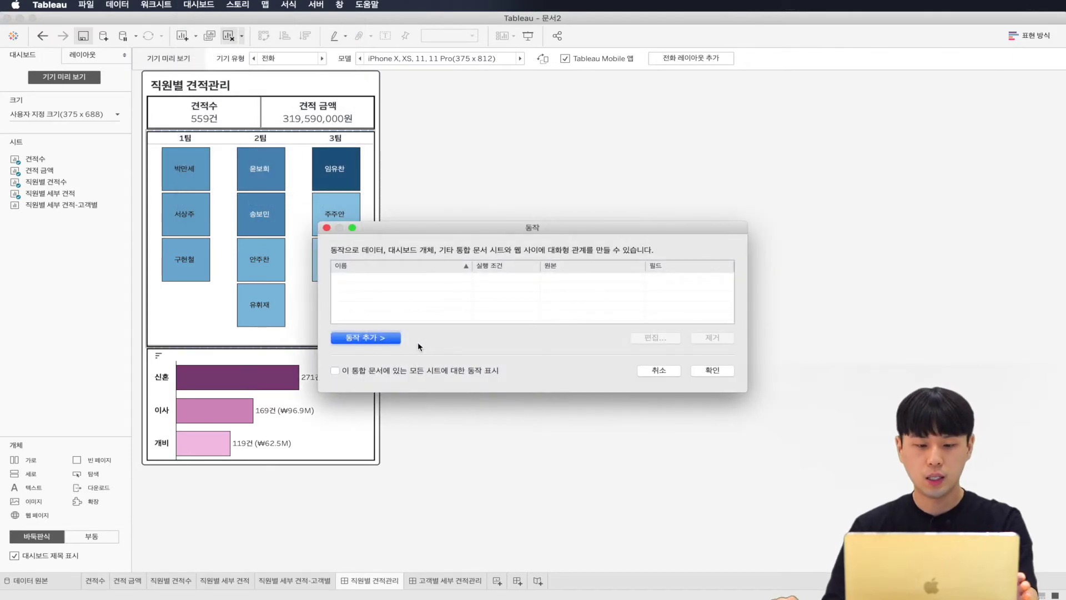
{"action": "left_click", "coordinate": [381, 340]}
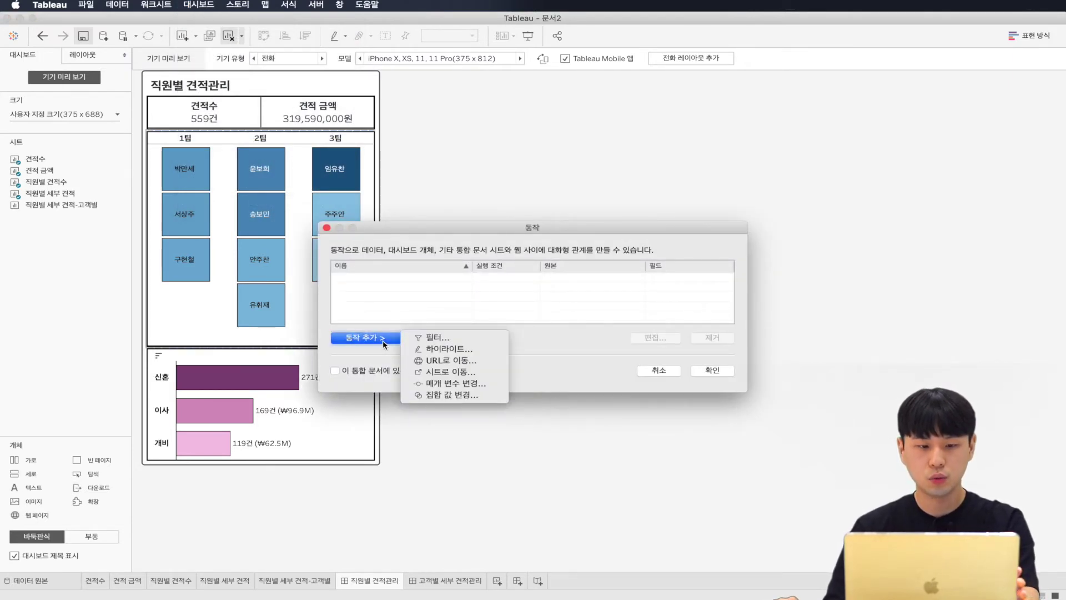
{"action": "left_click", "coordinate": [436, 337]}
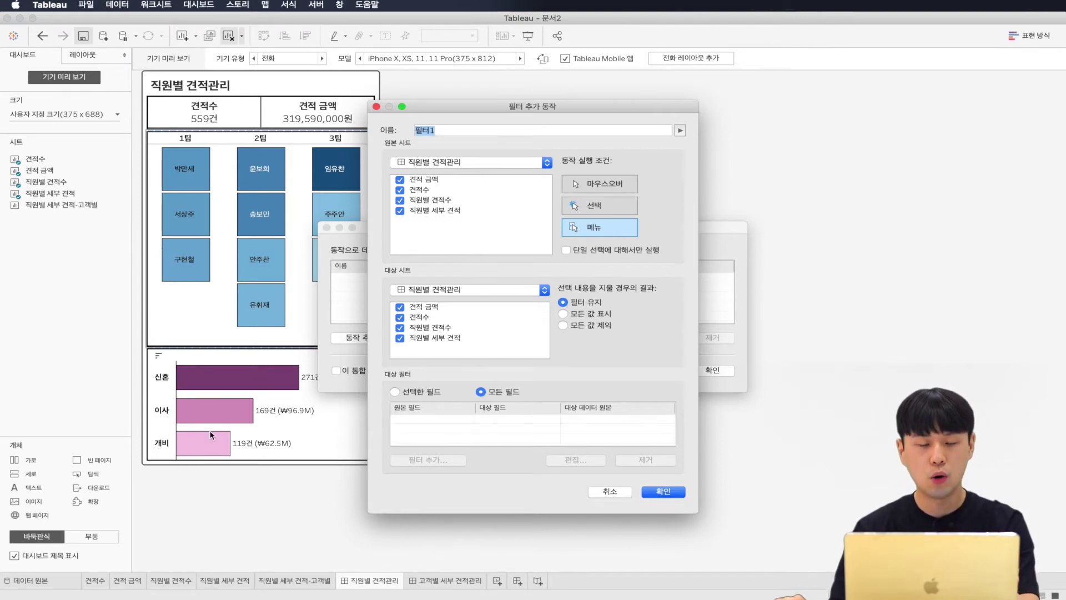
{"action": "type", "text": "직원ㅂ"}
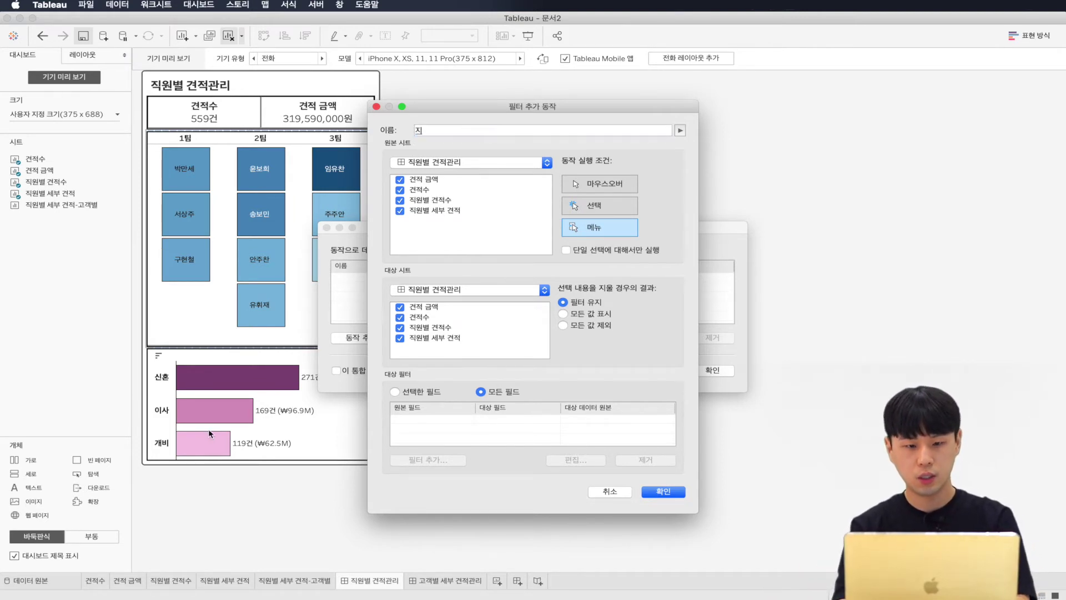
{"action": "type", "text": "별 견적수 -> 세부 견적"}
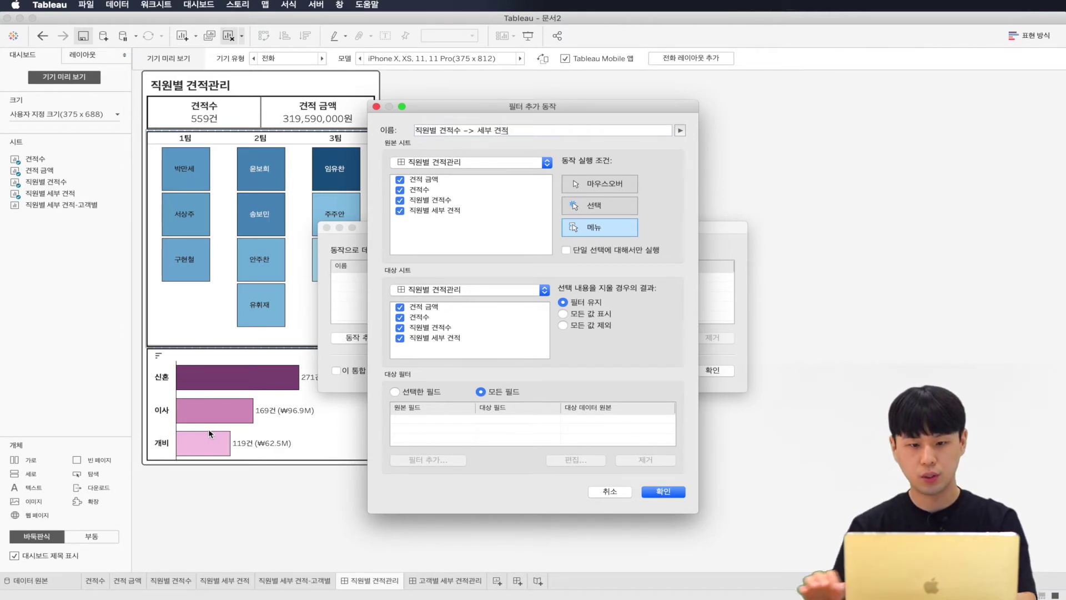
Step: Set source 직원별 견적수, run on Select, target only 직원별 세부 견적, and save the action
{"action": "left_click", "coordinate": [399, 181]}
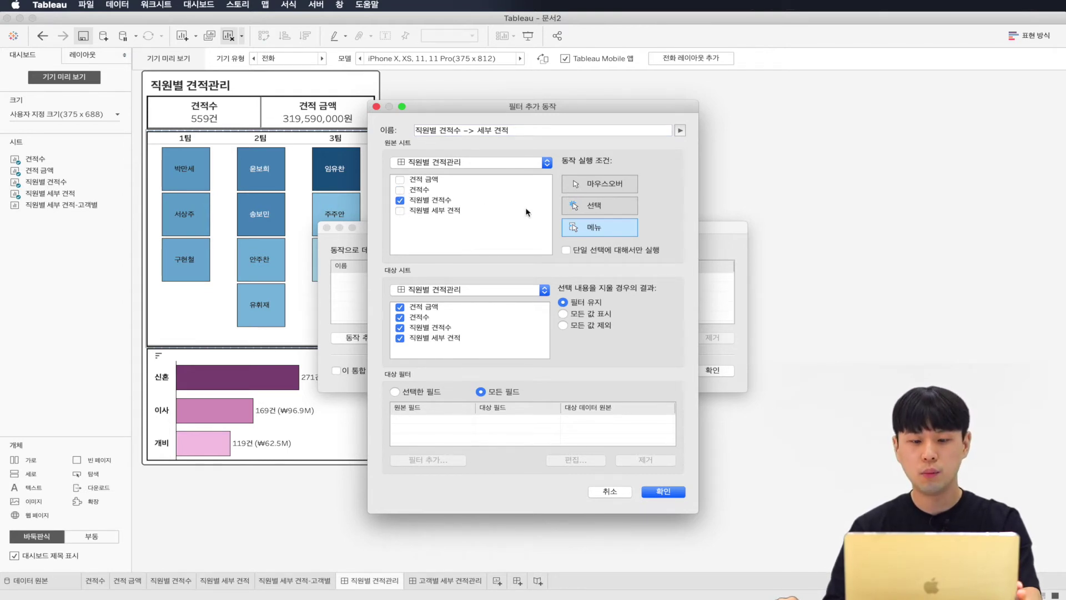
{"action": "left_click", "coordinate": [575, 208]}
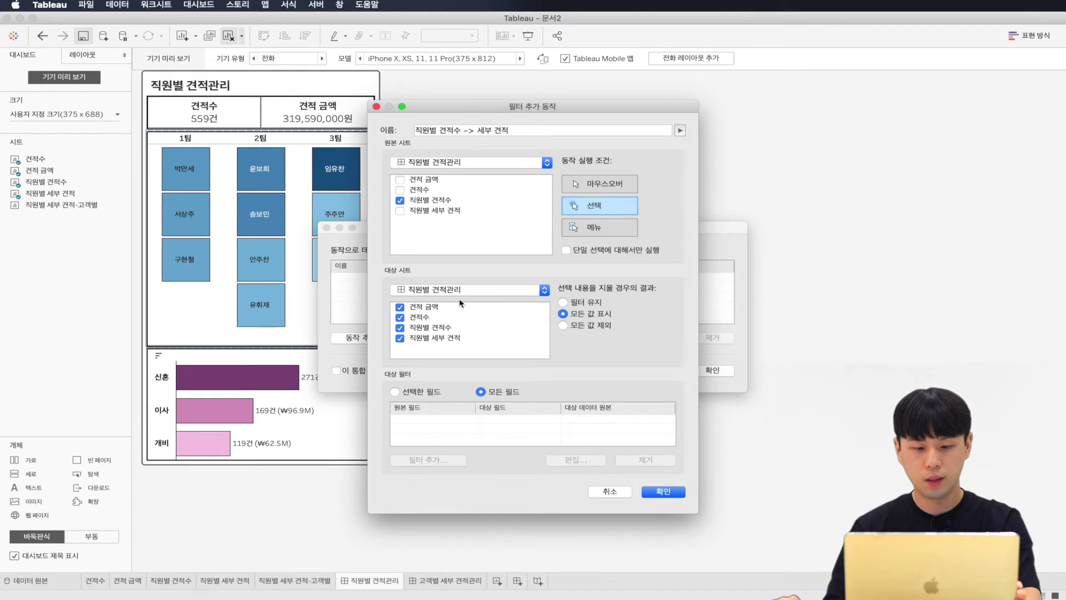
{"action": "left_click", "coordinate": [400, 306]}
{"action": "left_click", "coordinate": [399, 317]}
{"action": "left_click", "coordinate": [400, 327]}
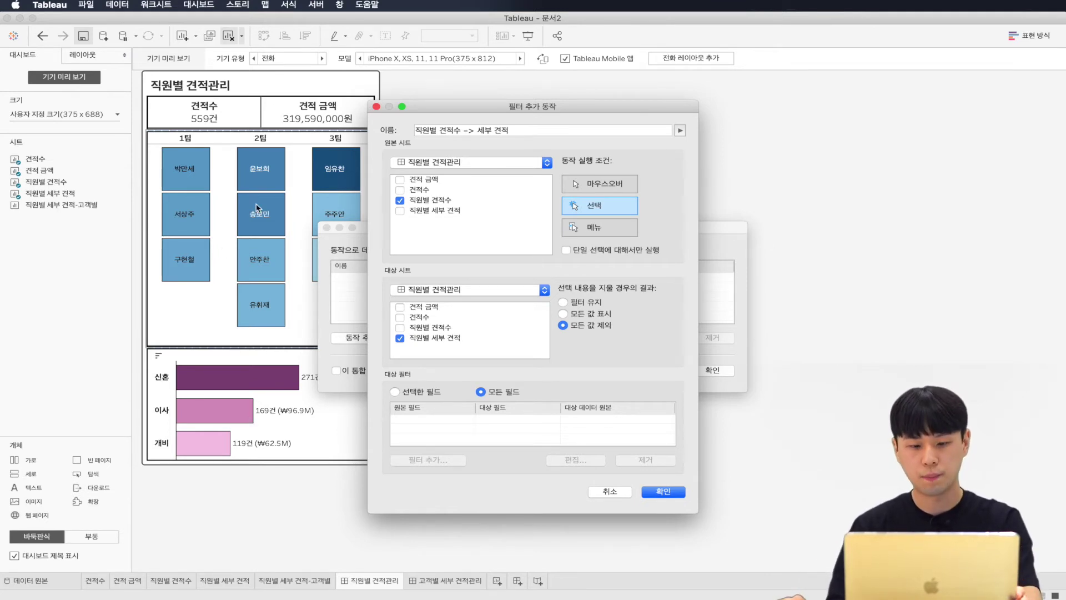
{"action": "left_click", "coordinate": [663, 492]}
{"action": "left_click", "coordinate": [713, 370]}
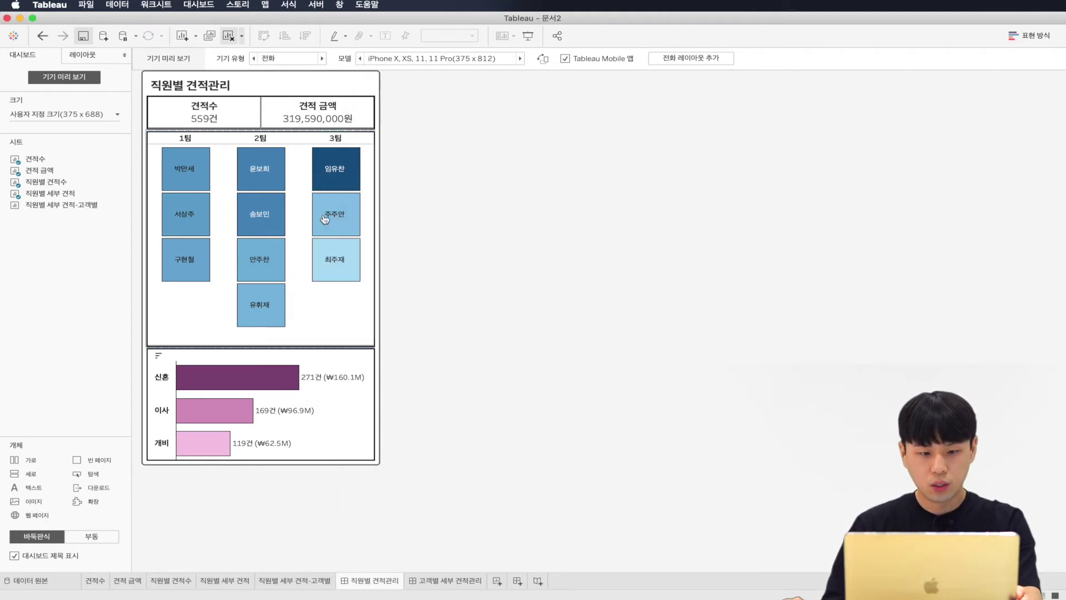
{"action": "mouse_move", "coordinate": [333, 262]}
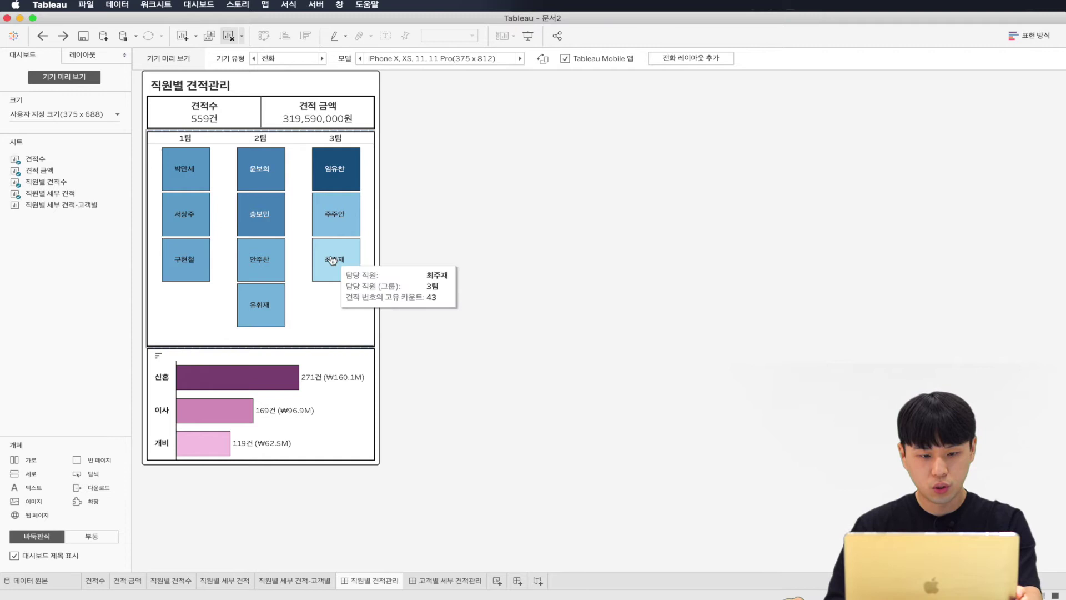
{"action": "left_click", "coordinate": [339, 168]}
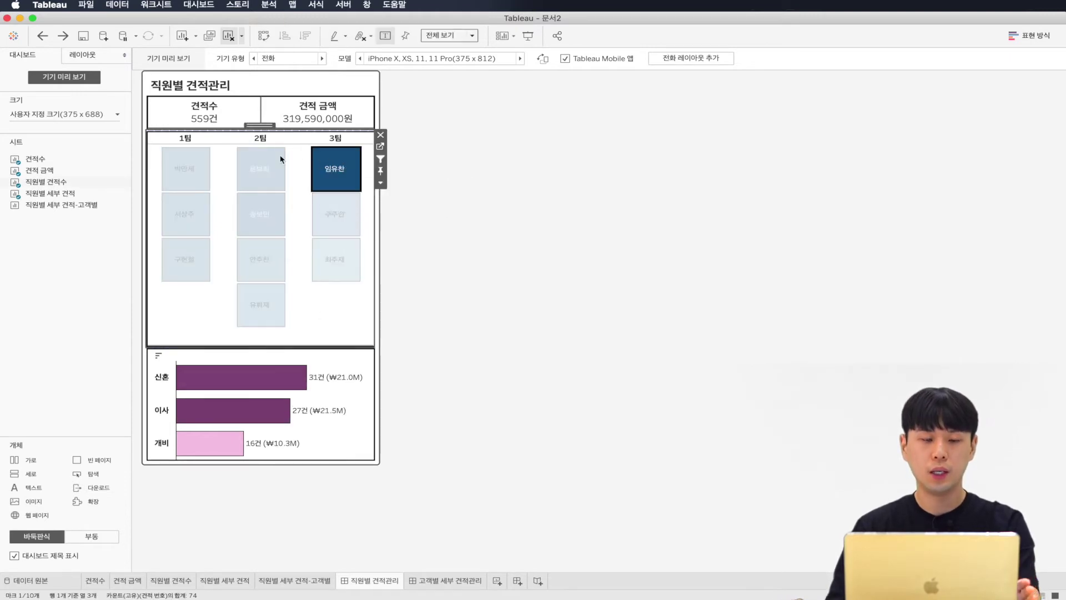
{"action": "left_click", "coordinate": [261, 164]}
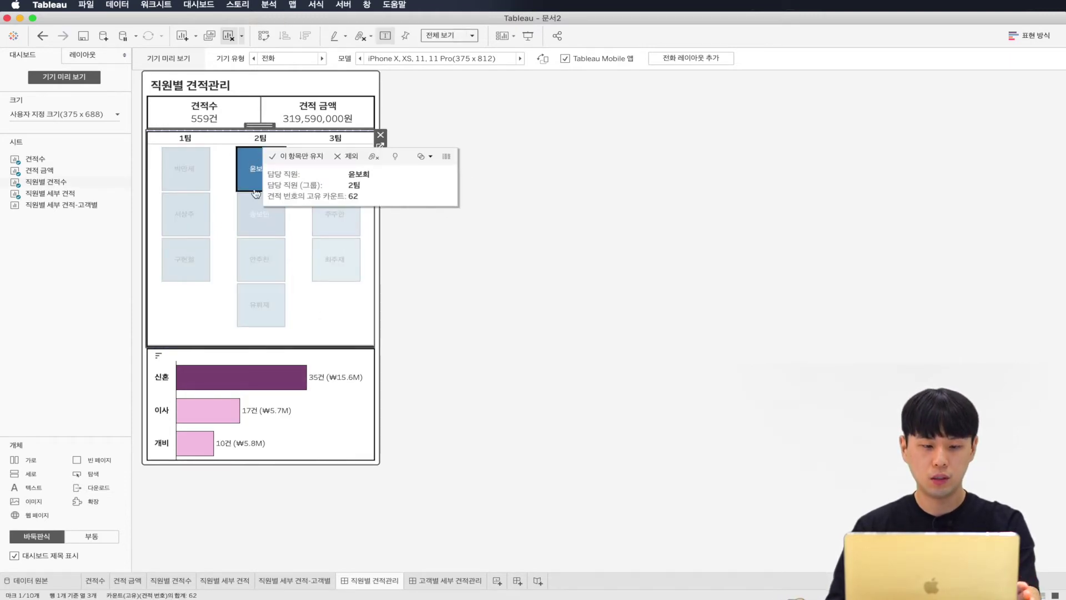
{"action": "left_click", "coordinate": [261, 235]}
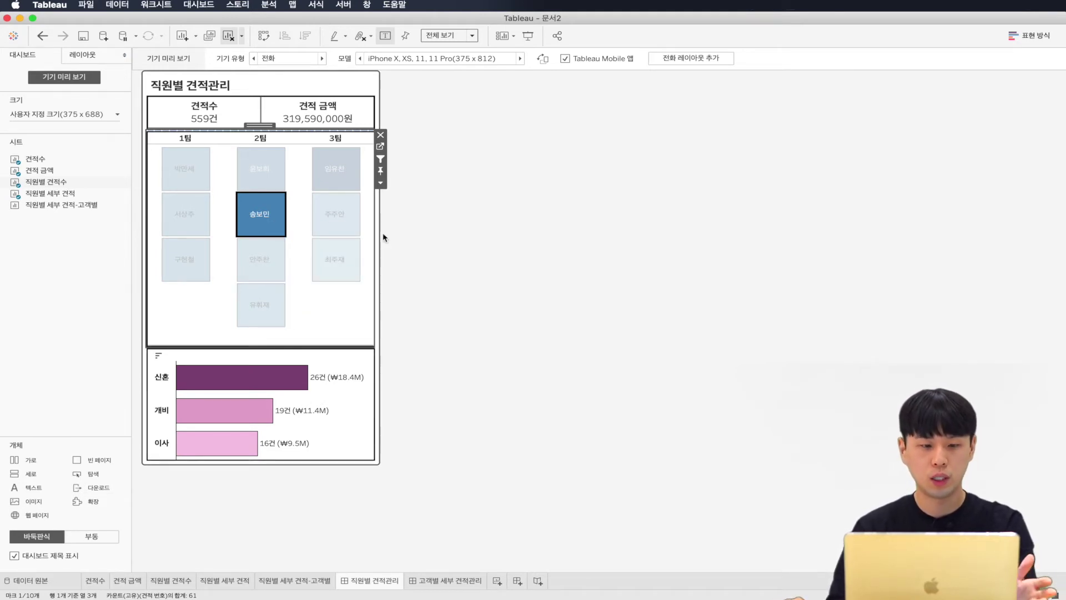
{"action": "left_click", "coordinate": [193, 159]}
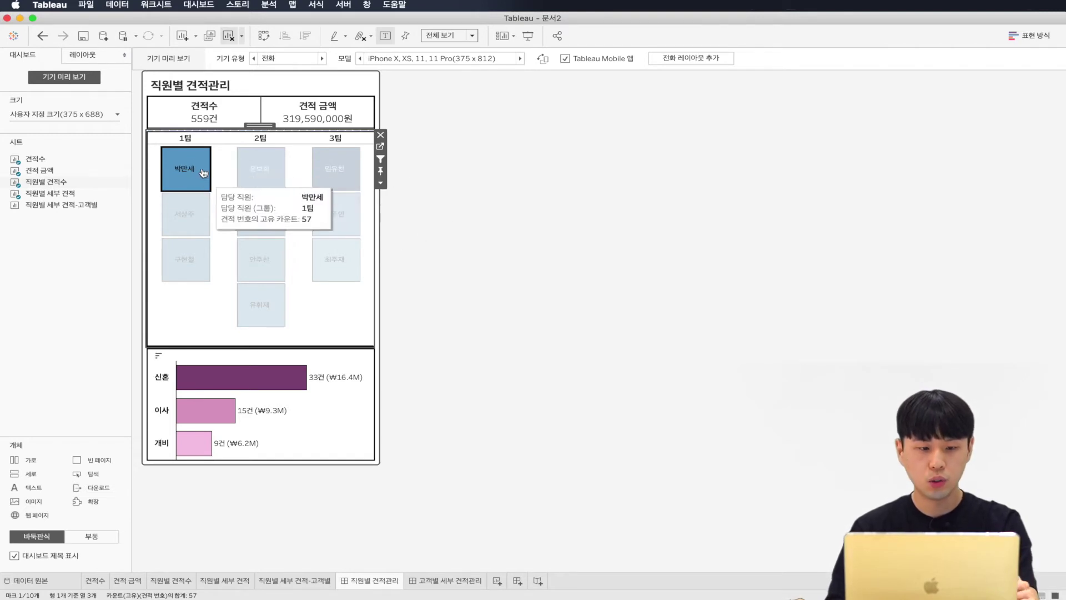
{"action": "key", "text": "super+z"}
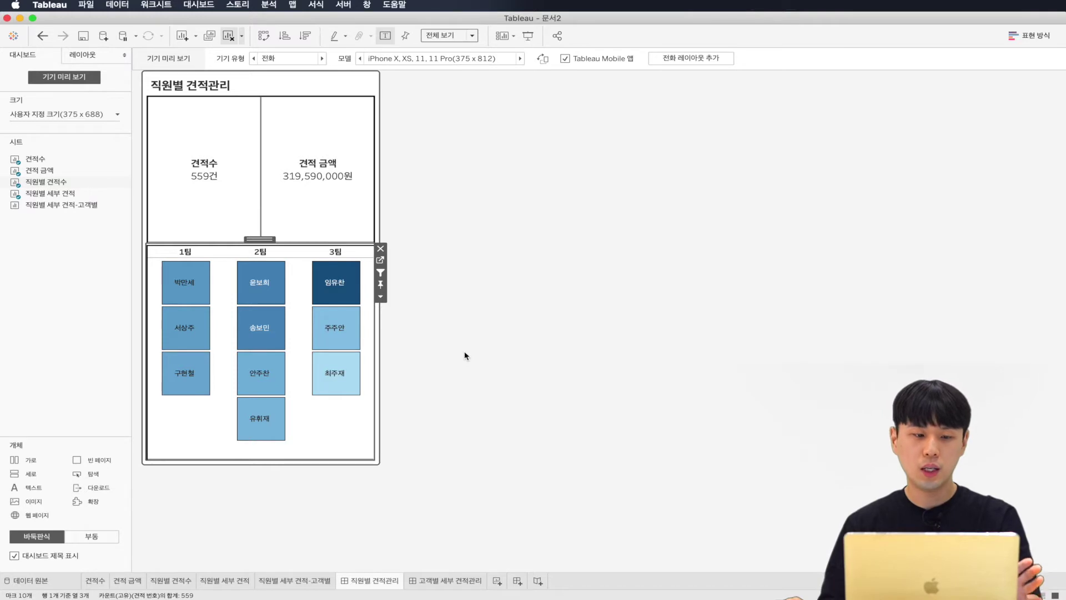
{"action": "left_click", "coordinate": [272, 321]}
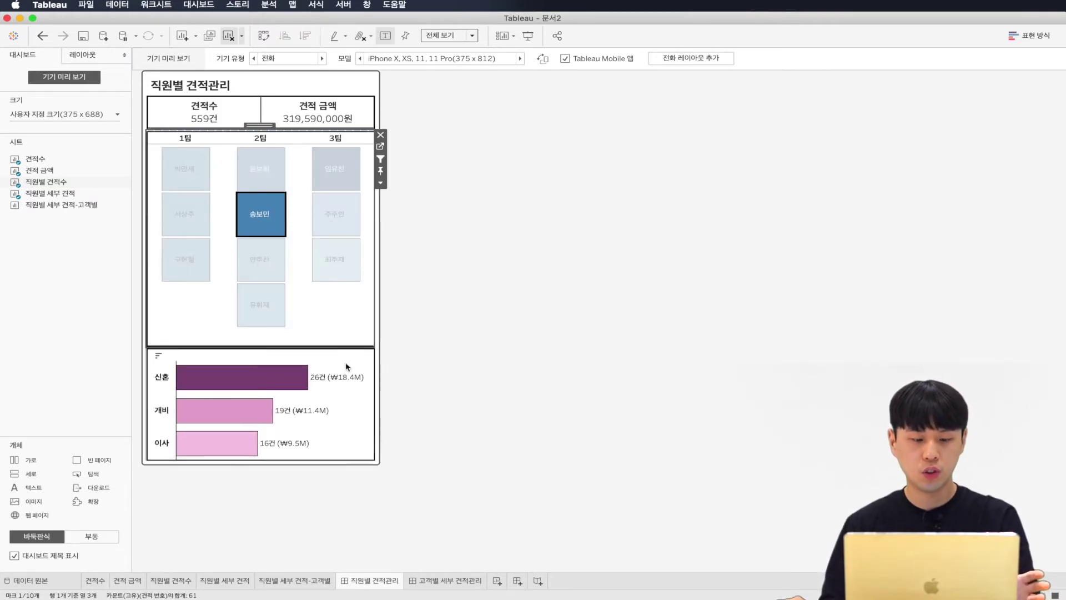
{"action": "left_click", "coordinate": [348, 361]}
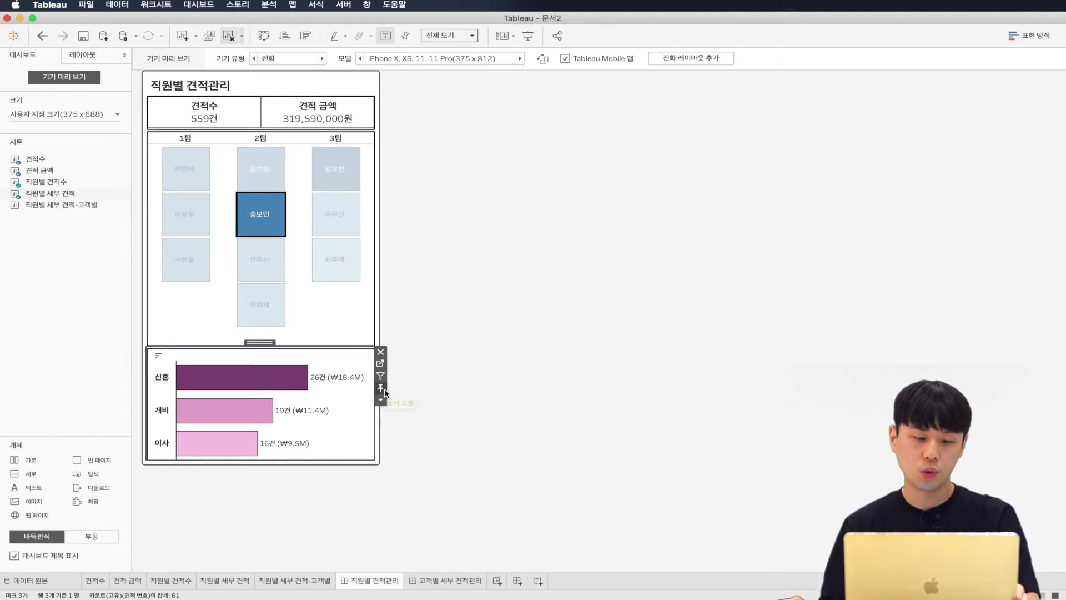
{"action": "left_click", "coordinate": [435, 397]}
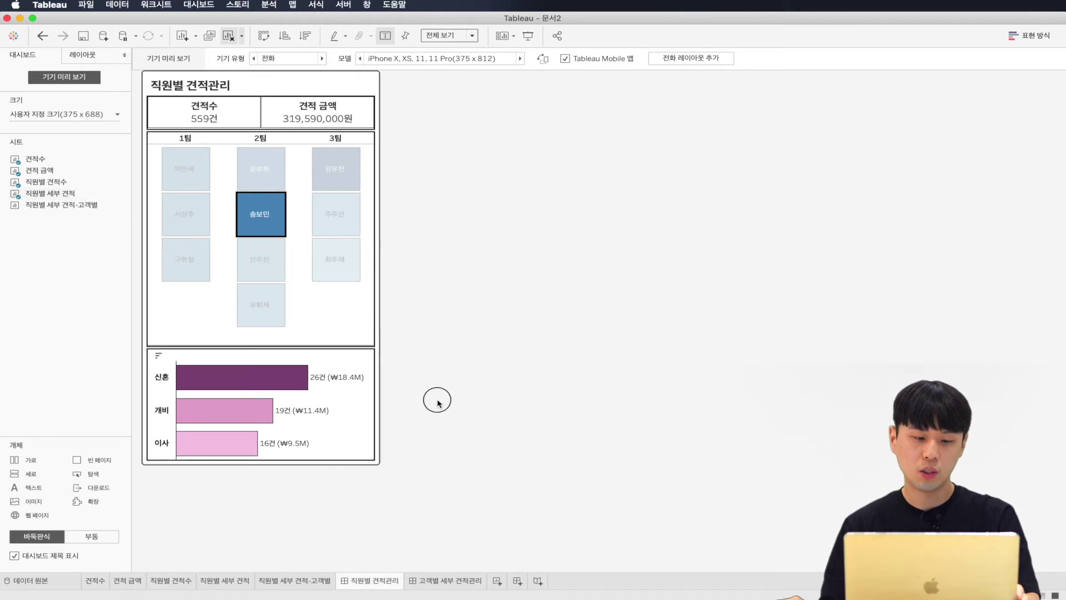
{"action": "left_click", "coordinate": [281, 225]}
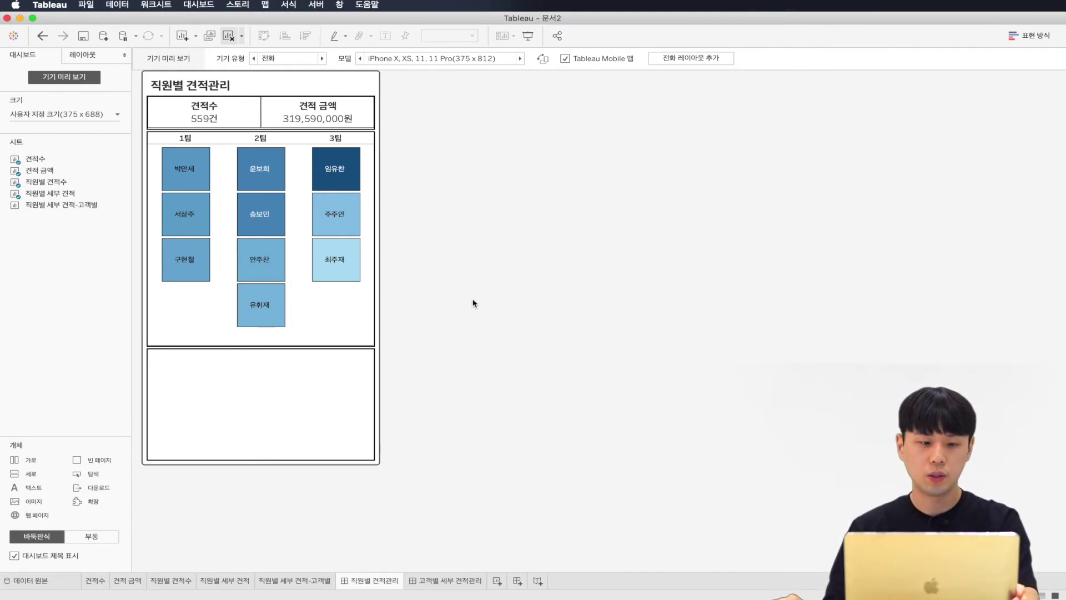
{"action": "left_click", "coordinate": [338, 171]}
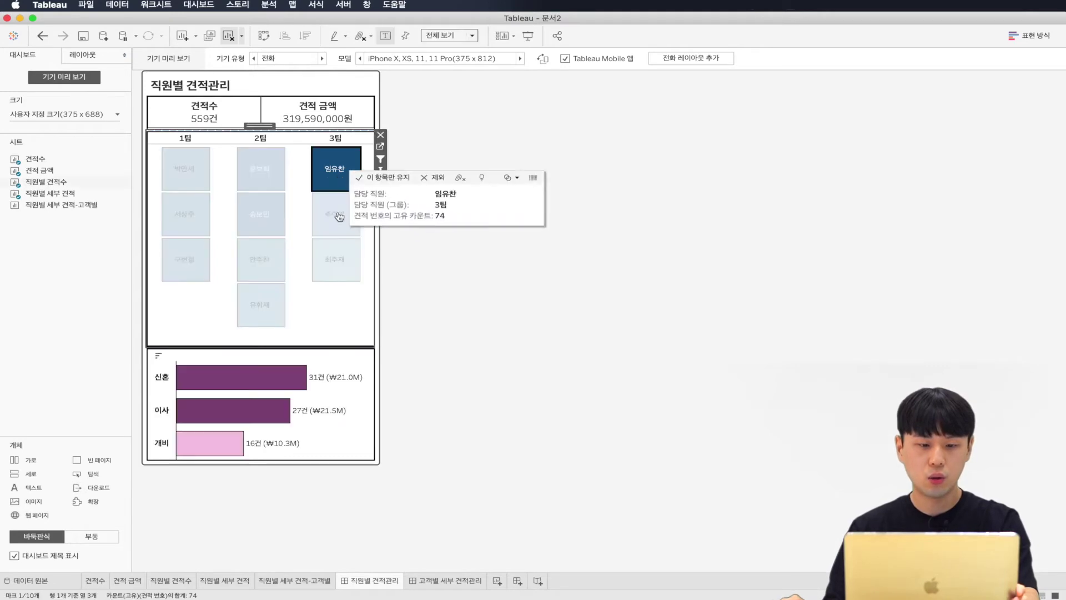
{"action": "left_click", "coordinate": [329, 252]}
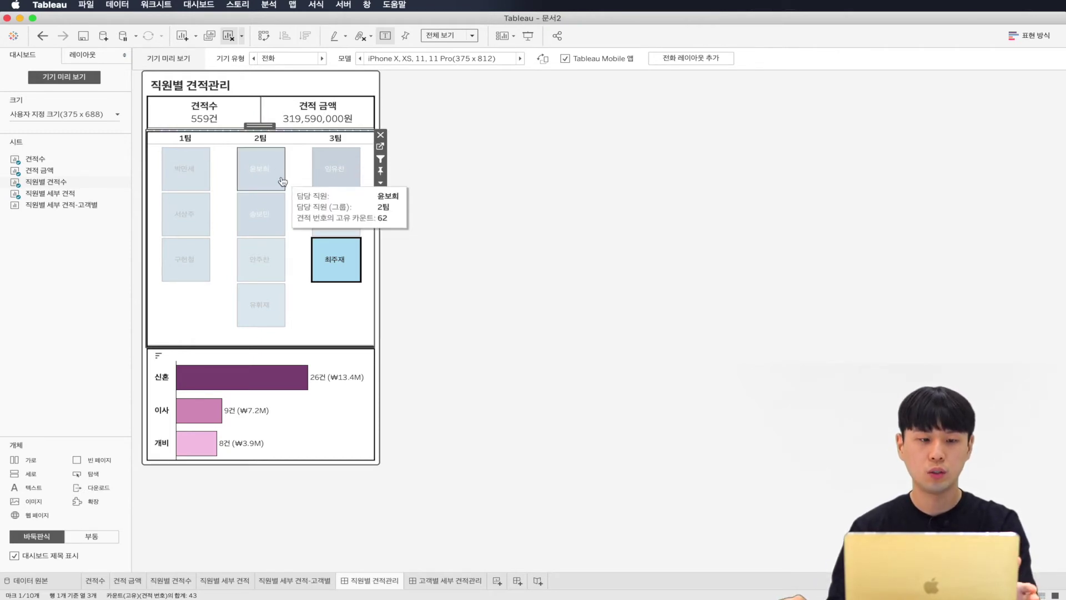
{"action": "left_click", "coordinate": [190, 10]}
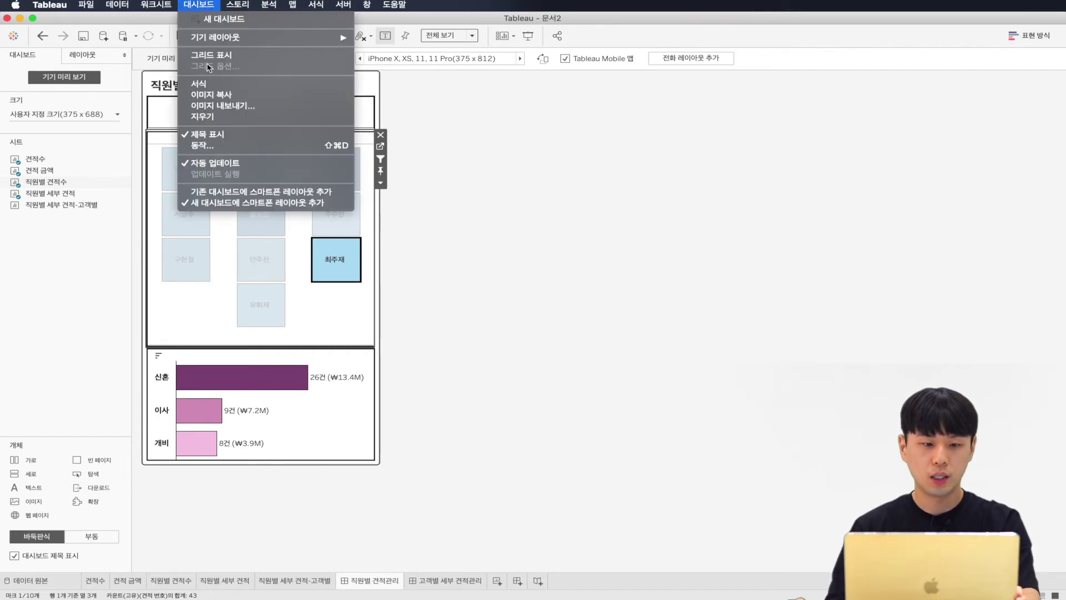
Step: Add another filter action named '직원별 견적수 -> 견적수, 견적 금액'
{"action": "left_click", "coordinate": [230, 147]}
{"action": "left_click", "coordinate": [383, 337]}
{"action": "left_click", "coordinate": [436, 341]}
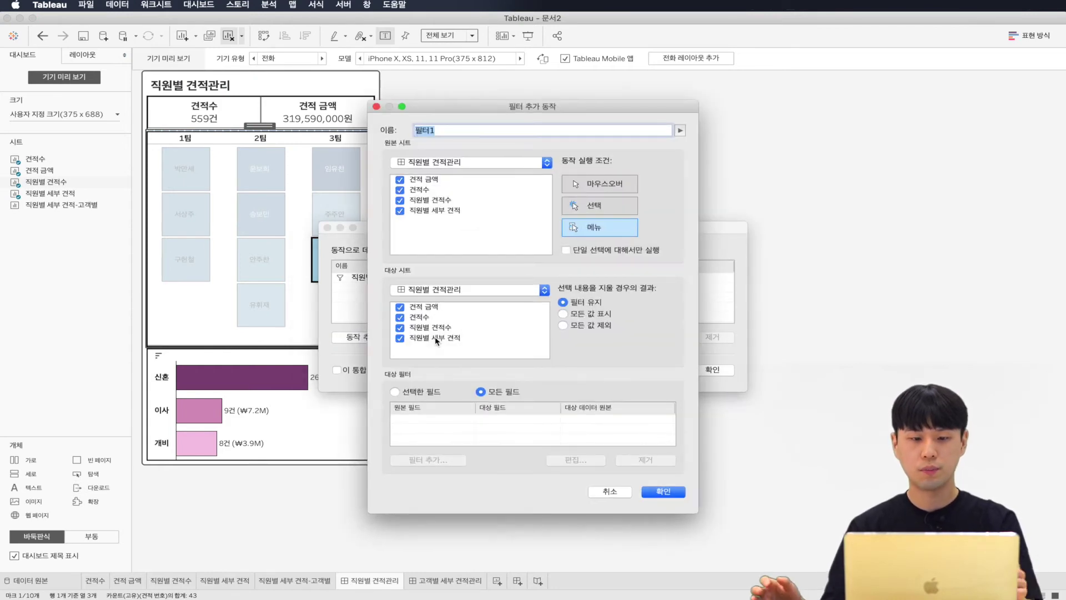
{"action": "type", "text": "직ㅇ"}
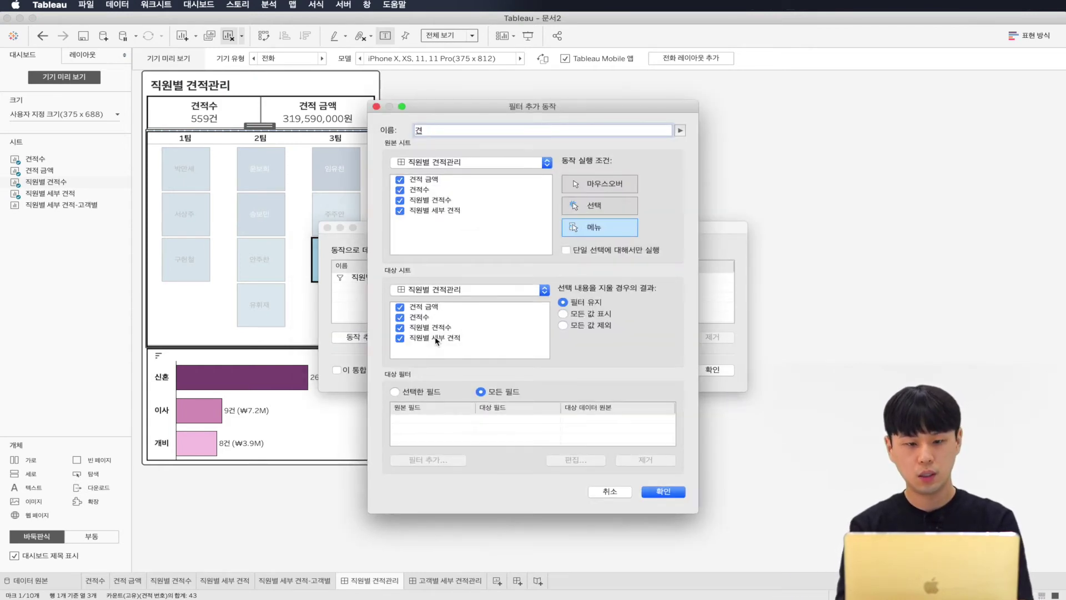
{"action": "type", "text": "원별 견적수 -"}
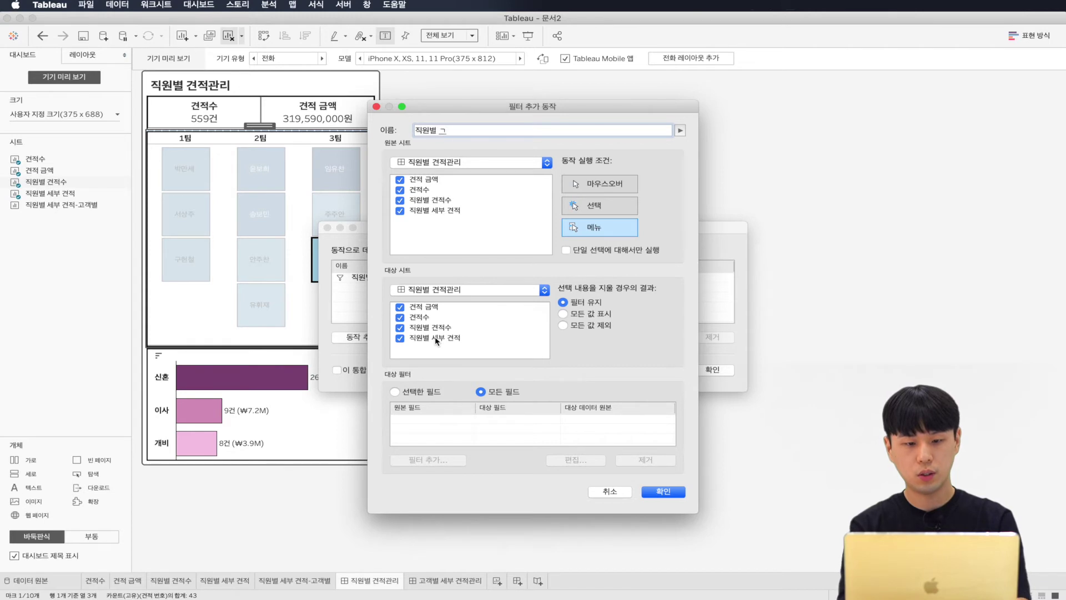
{"action": "type", "text": "> 견적"}
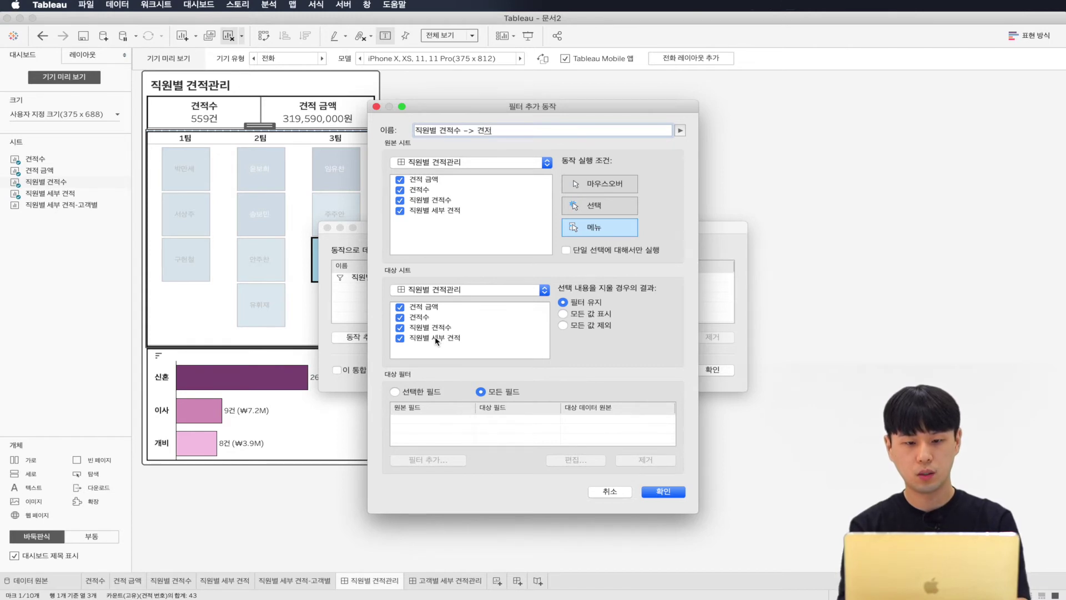
{"action": "type", "text": " ㄱ수, 견"}
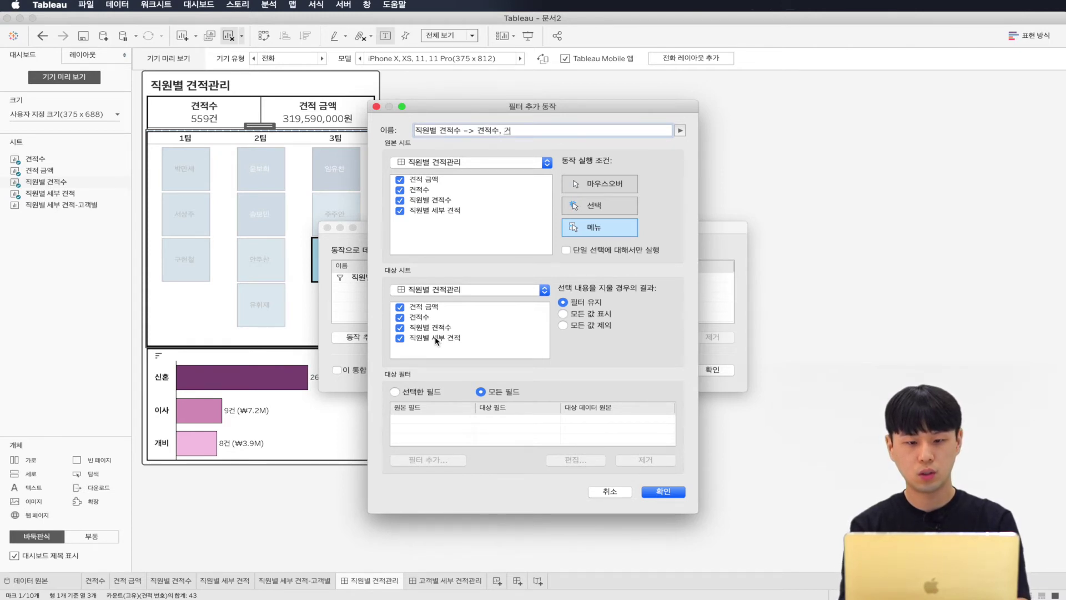
{"action": "type", "text": "적 금액"}
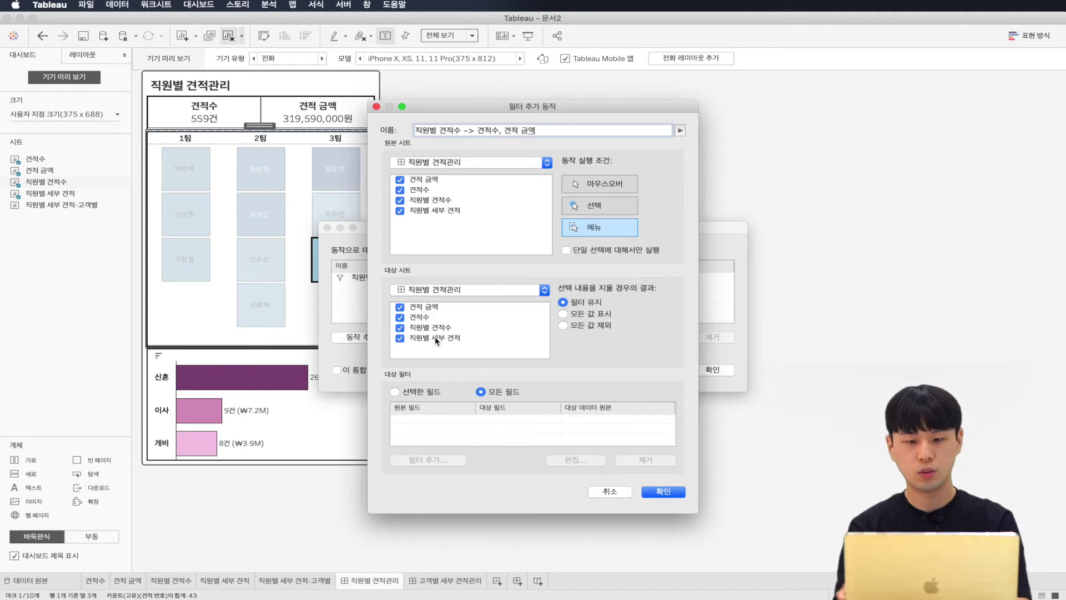
Step: Keep only 직원별 견적수 as source, run on Select, target 견적 금액 and 견적수, and save
{"action": "left_click", "coordinate": [399, 179]}
{"action": "left_click", "coordinate": [399, 189]}
{"action": "left_click", "coordinate": [400, 210]}
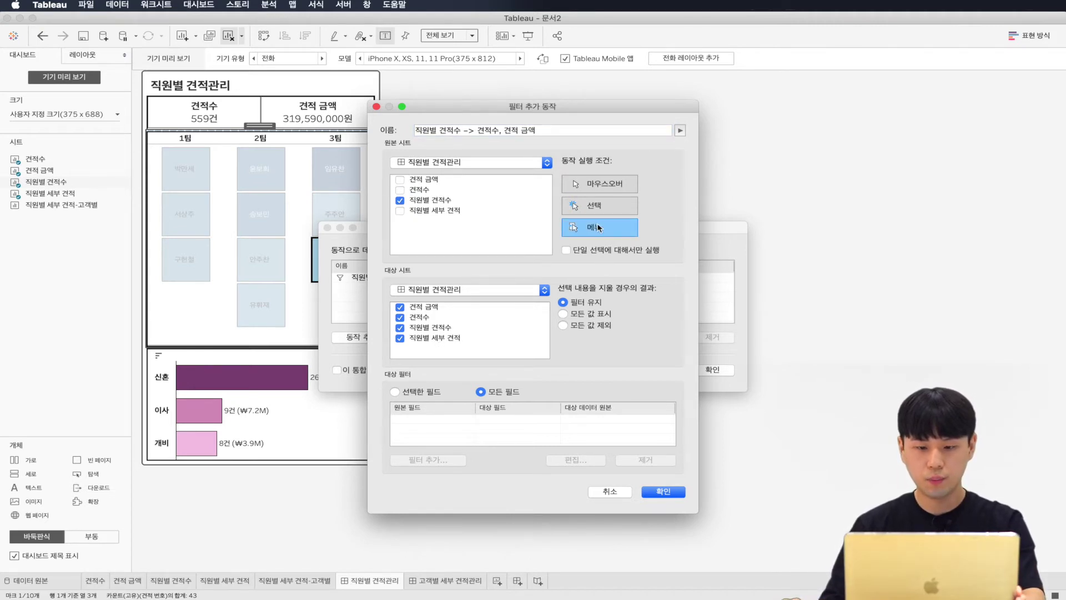
{"action": "left_click", "coordinate": [594, 207]}
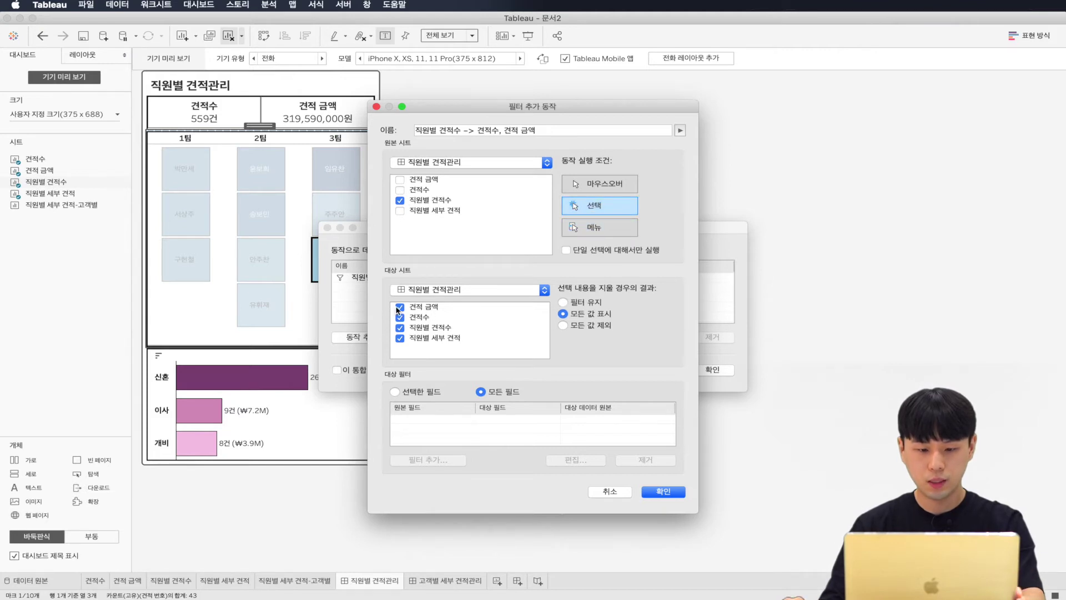
{"action": "left_click", "coordinate": [401, 327]}
{"action": "left_click", "coordinate": [399, 338]}
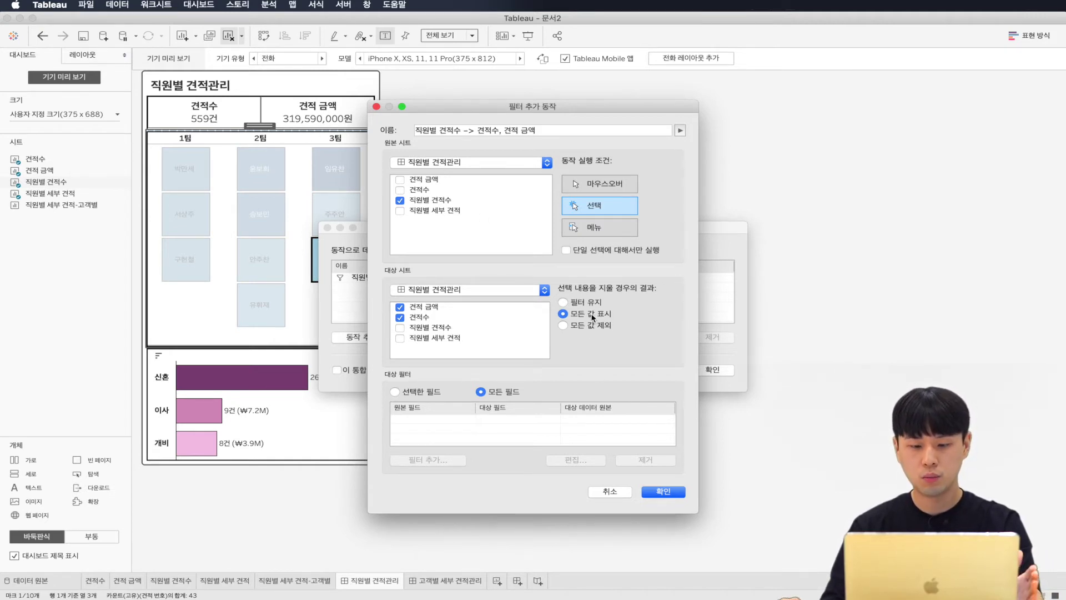
{"action": "left_click", "coordinate": [665, 492]}
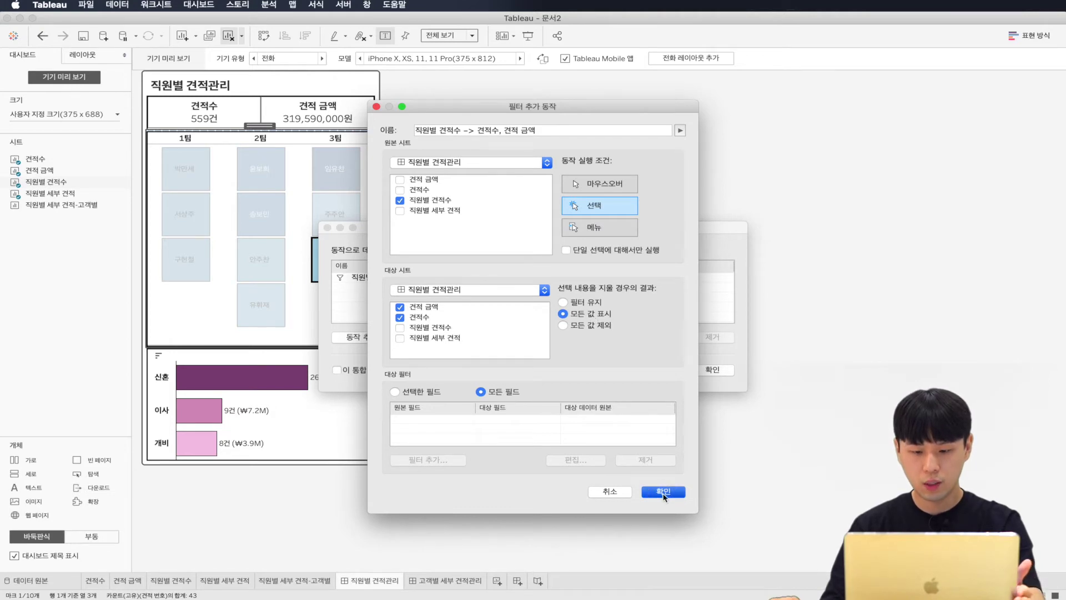
{"action": "left_click", "coordinate": [713, 369]}
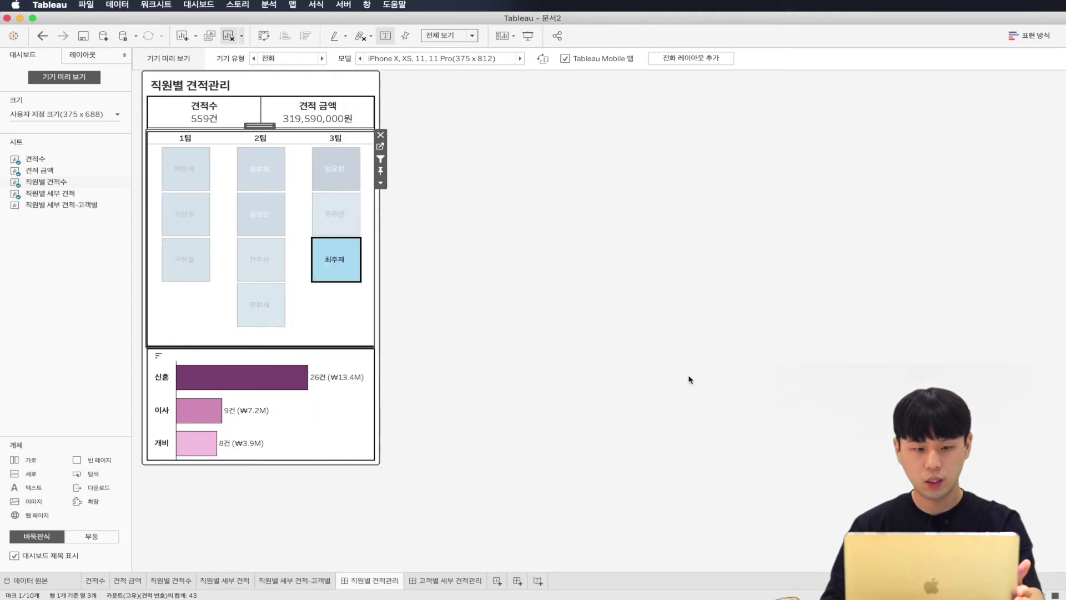
Step: Select 3팀, 2팀 and 1팀 employee tiles to test the KPI filter, then clear the selection
{"action": "left_click", "coordinate": [336, 164]}
{"action": "left_click", "coordinate": [261, 163]}
{"action": "left_click", "coordinate": [197, 174]}
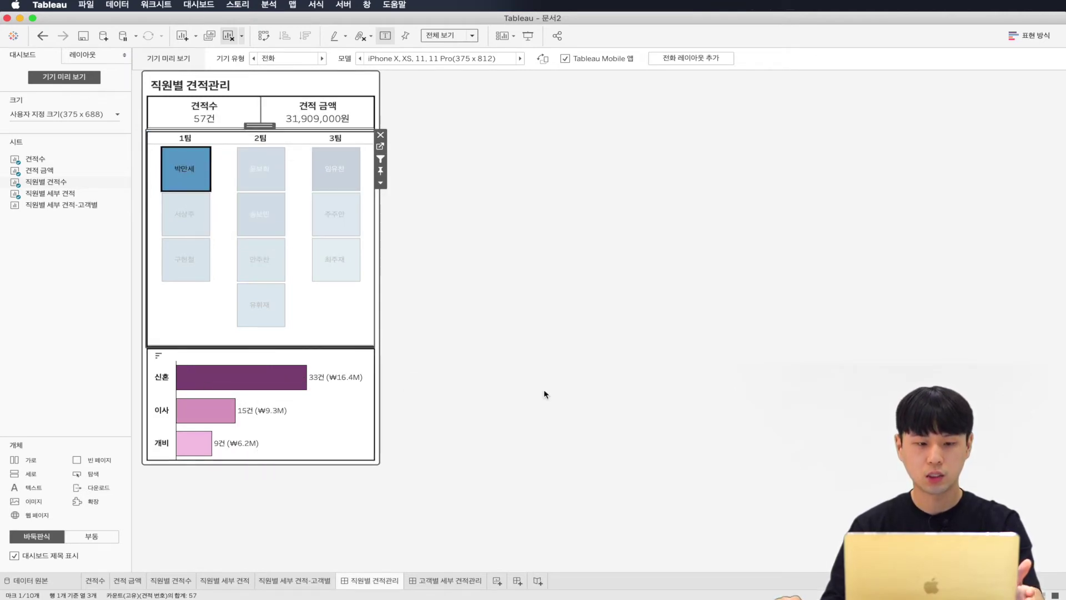
{"action": "key", "text": "Escape"}
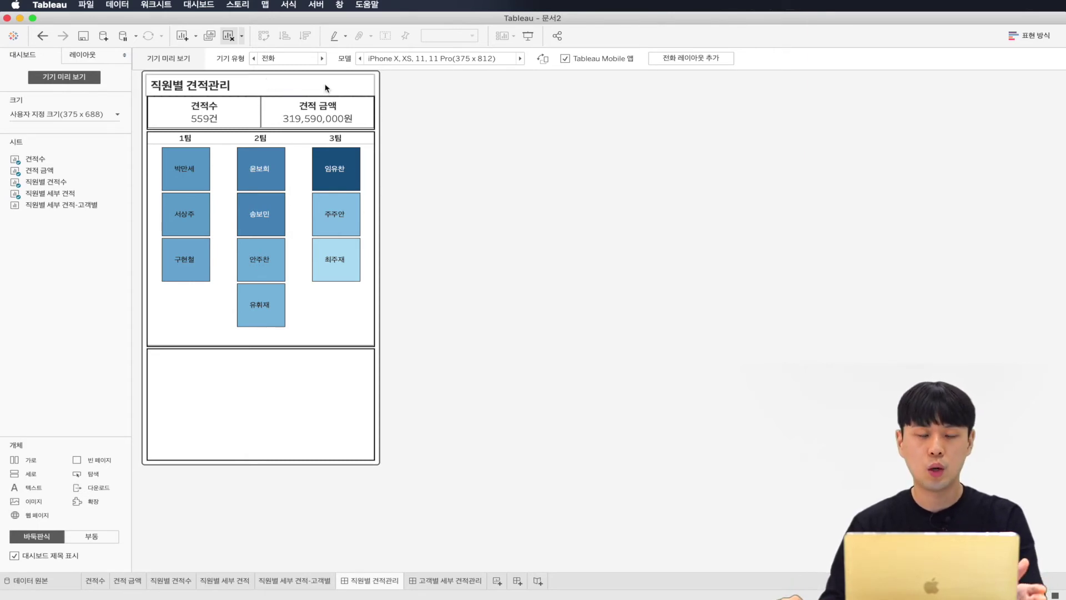
Step: Place a Text object at the dashboard top containing the pasted two-line hint, right-aligned
{"action": "left_click_drag", "start_coordinate": [48, 457], "coordinate": [288, 92]}
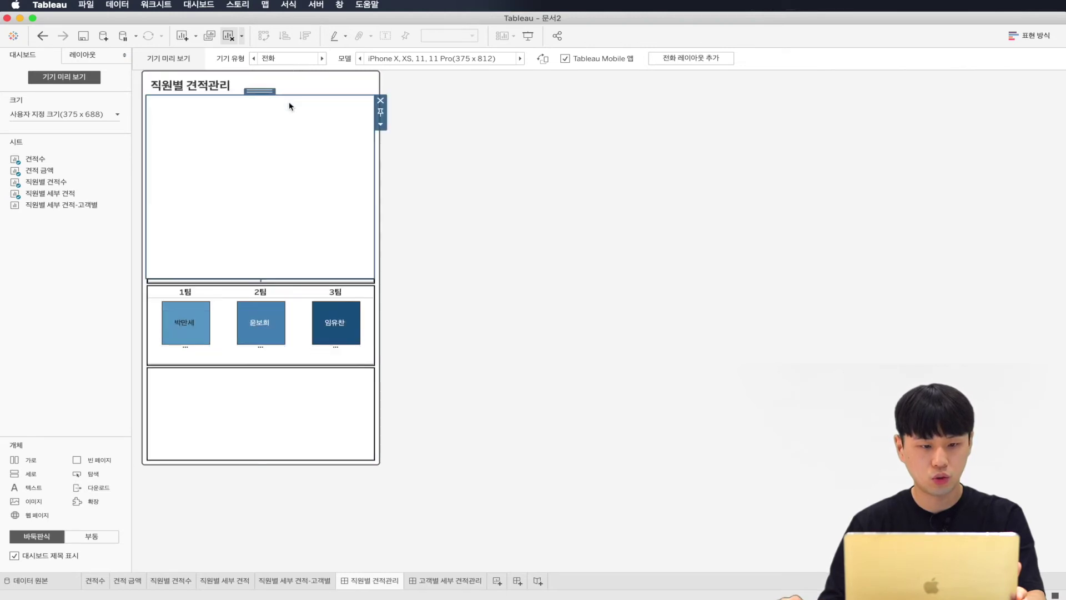
{"action": "left_click_drag", "start_coordinate": [33, 487], "coordinate": [252, 245]}
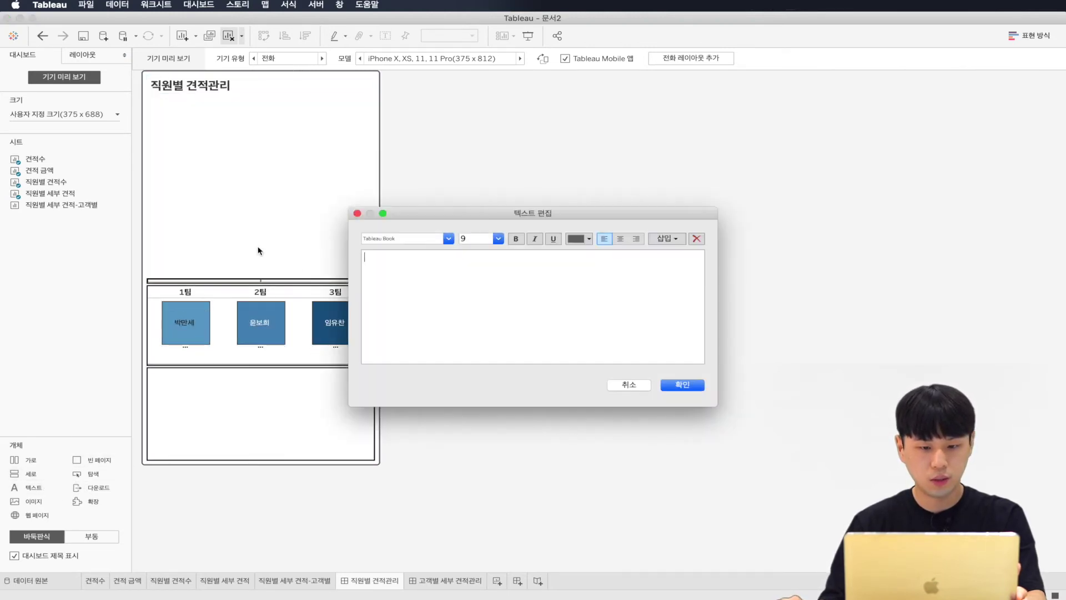
{"action": "right_click", "coordinate": [423, 252]}
{"action": "right_click", "coordinate": [375, 265]}
{"action": "left_click", "coordinate": [423, 327]}
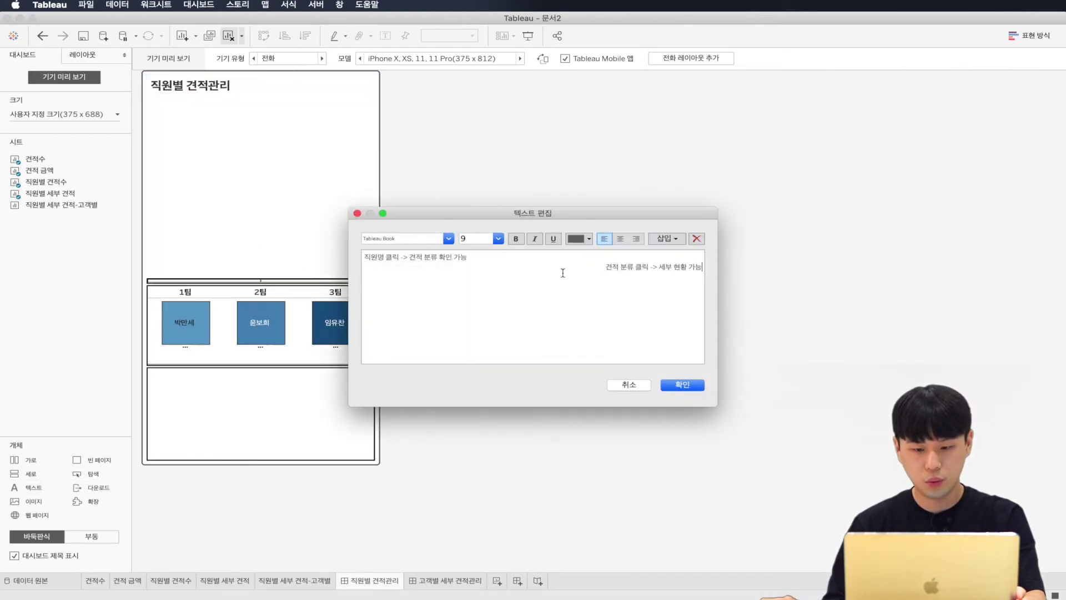
{"action": "key", "text": "super+a"}
{"action": "left_click", "coordinate": [636, 238]}
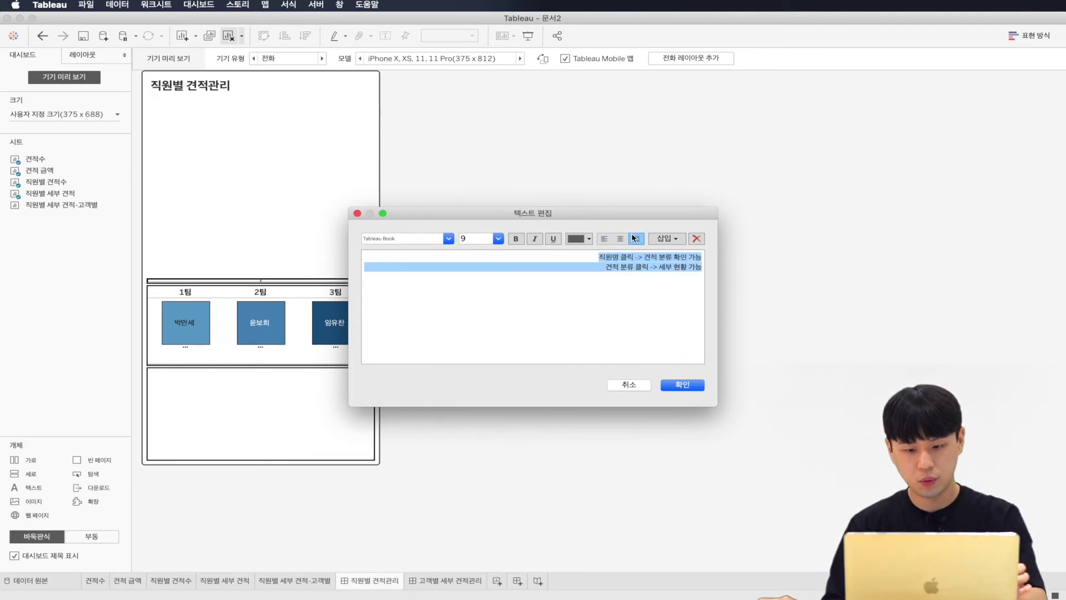
{"action": "left_click", "coordinate": [686, 385]}
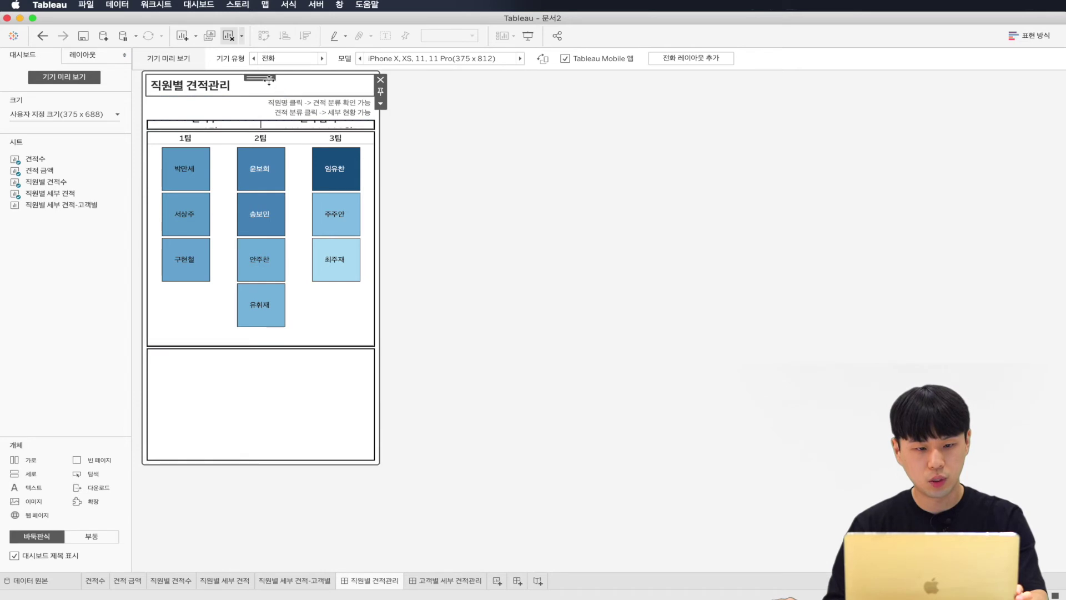
Step: Move the hint text box beside the dashboard title
{"action": "left_click", "coordinate": [241, 108]}
{"action": "left_click_drag", "start_coordinate": [241, 109], "coordinate": [209, 112]}
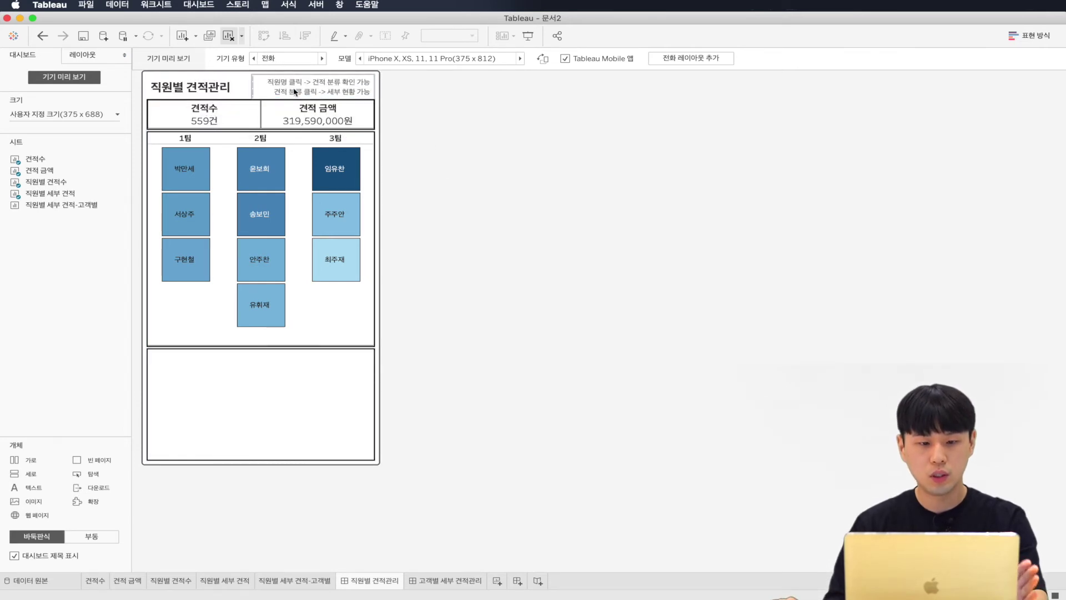
{"action": "left_click", "coordinate": [432, 123]}
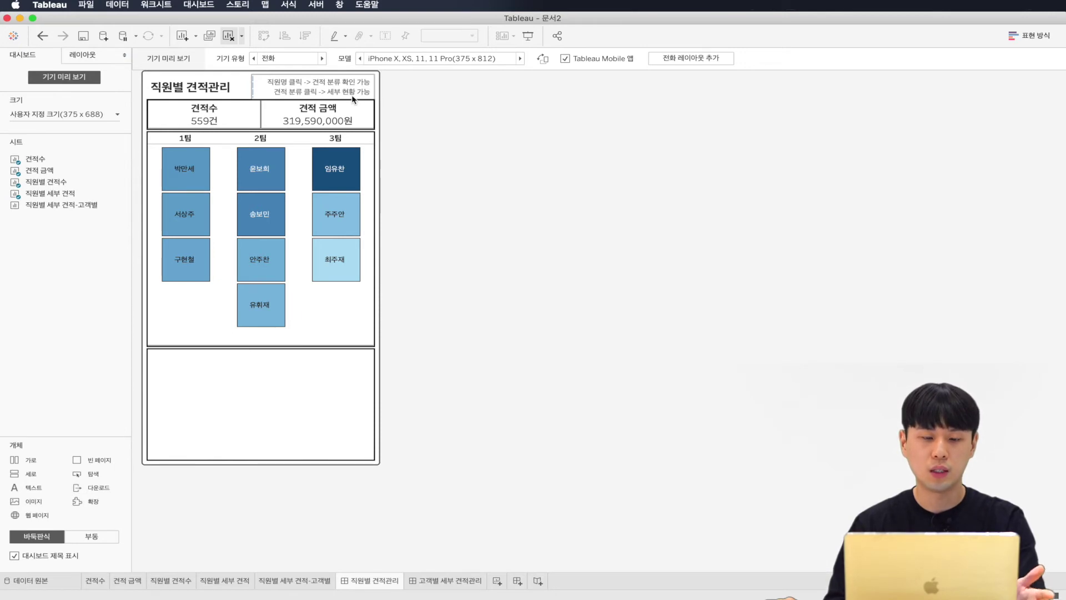
Step: Select the top 3팀 employee (74건), check 고객별 세부 견적관리, return, and open the Dashboard menu
{"action": "left_click", "coordinate": [333, 172]}
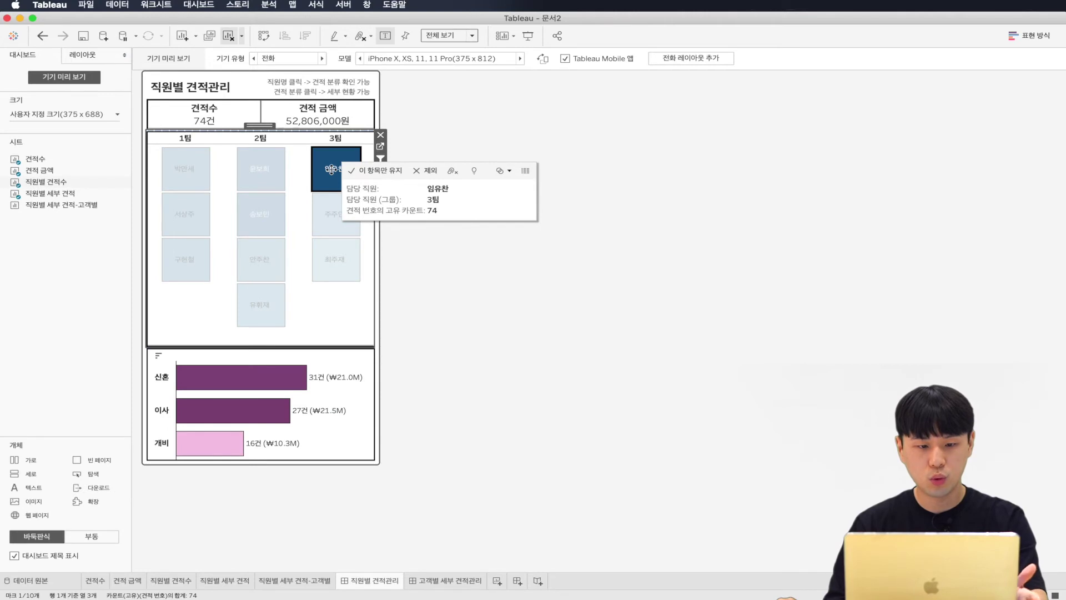
{"action": "mouse_move", "coordinate": [300, 381]}
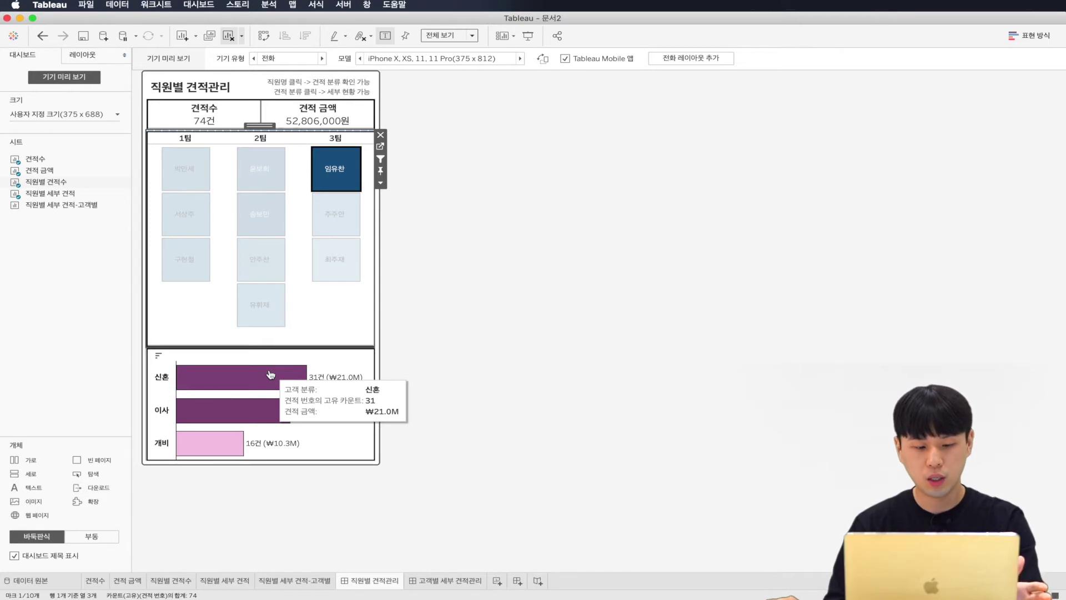
{"action": "left_click", "coordinate": [440, 581]}
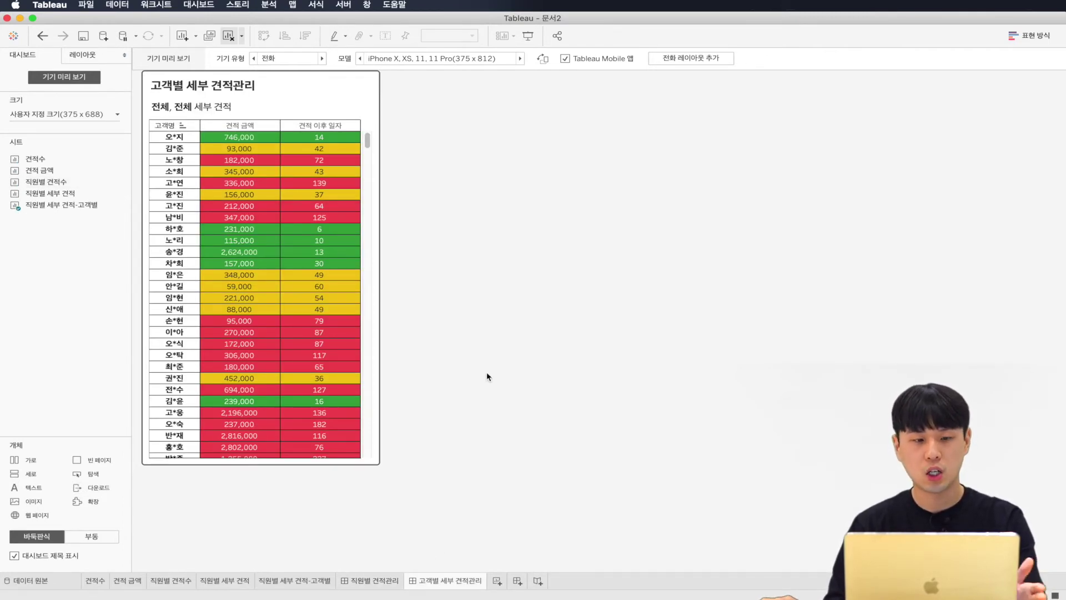
{"action": "left_click", "coordinate": [384, 581]}
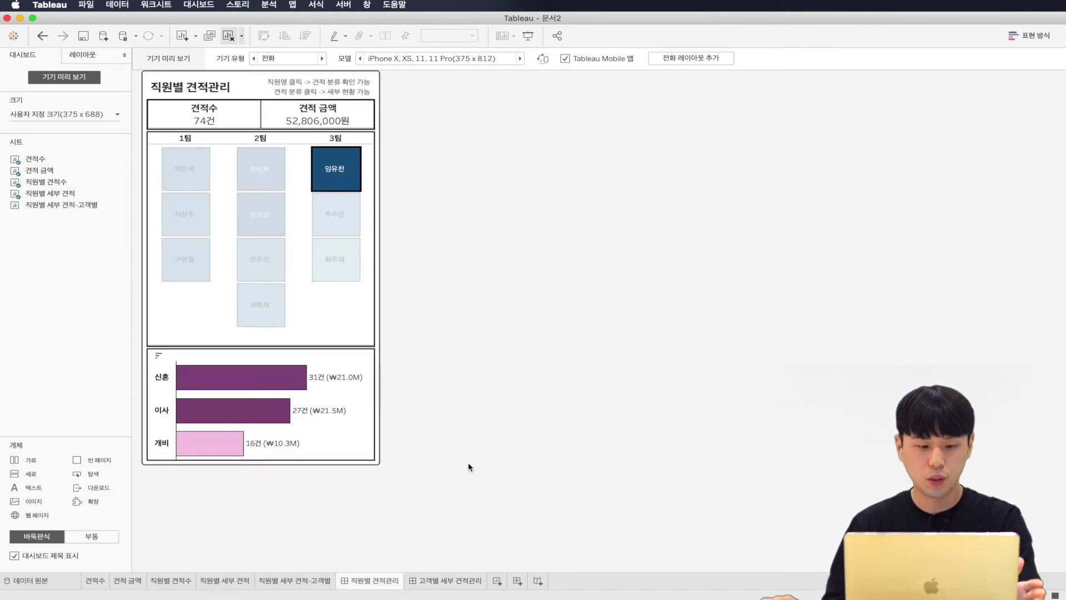
{"action": "mouse_move", "coordinate": [353, 168]}
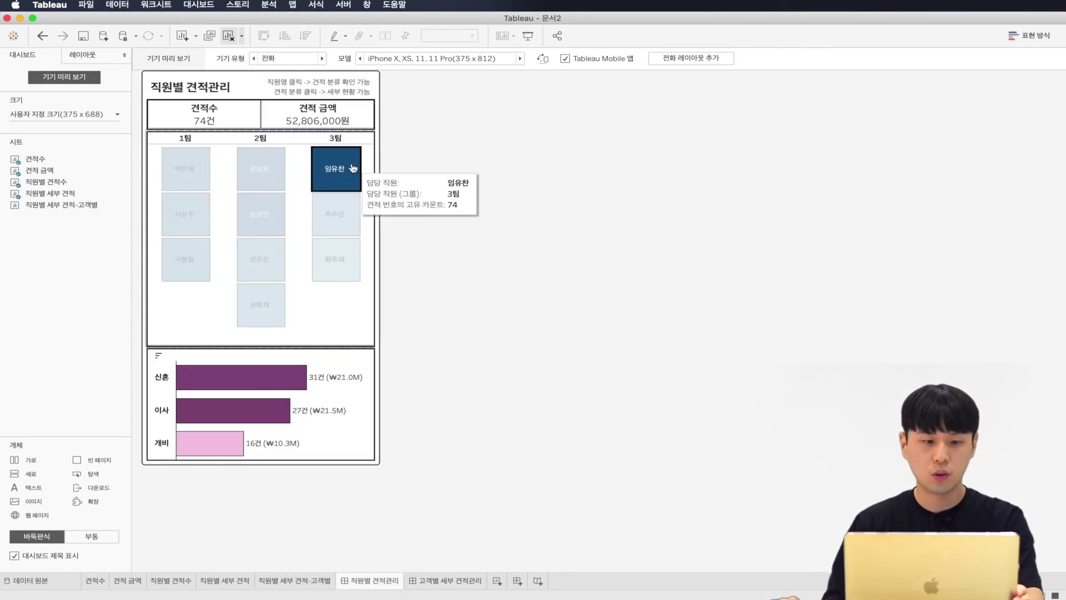
{"action": "left_click", "coordinate": [201, 5]}
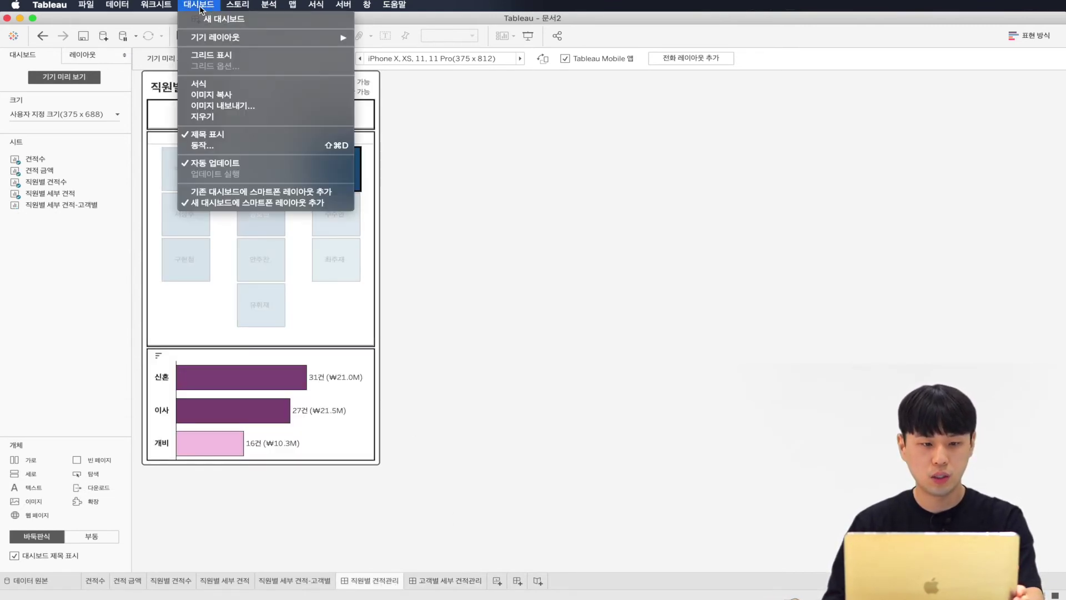
Step: Add a new filter action named '직원별 세부 견적 -> 고객별 세부 견적'
{"action": "left_click", "coordinate": [228, 146]}
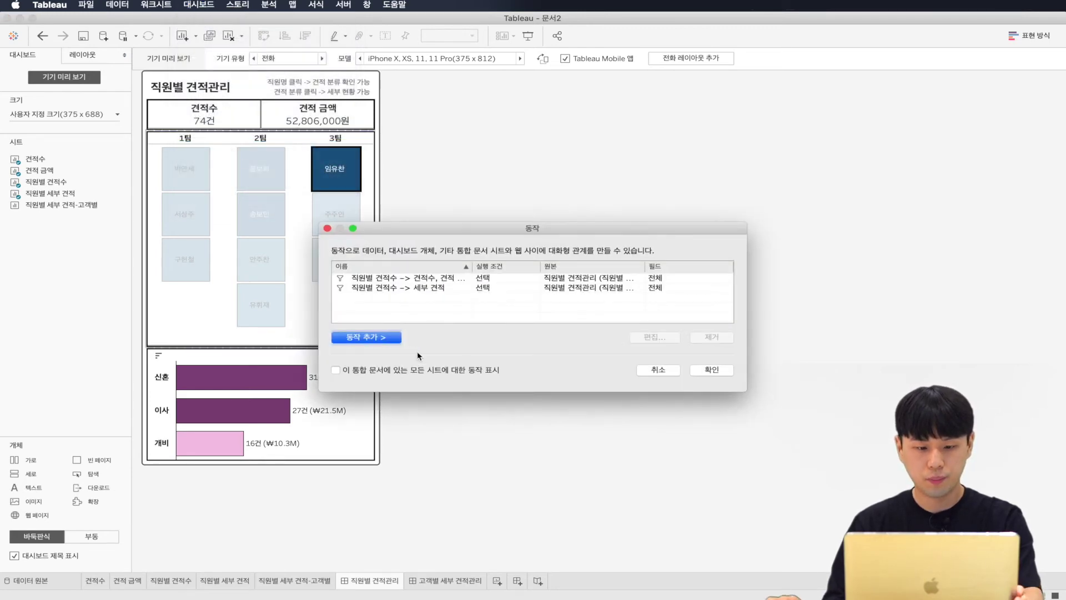
{"action": "left_click", "coordinate": [380, 339]}
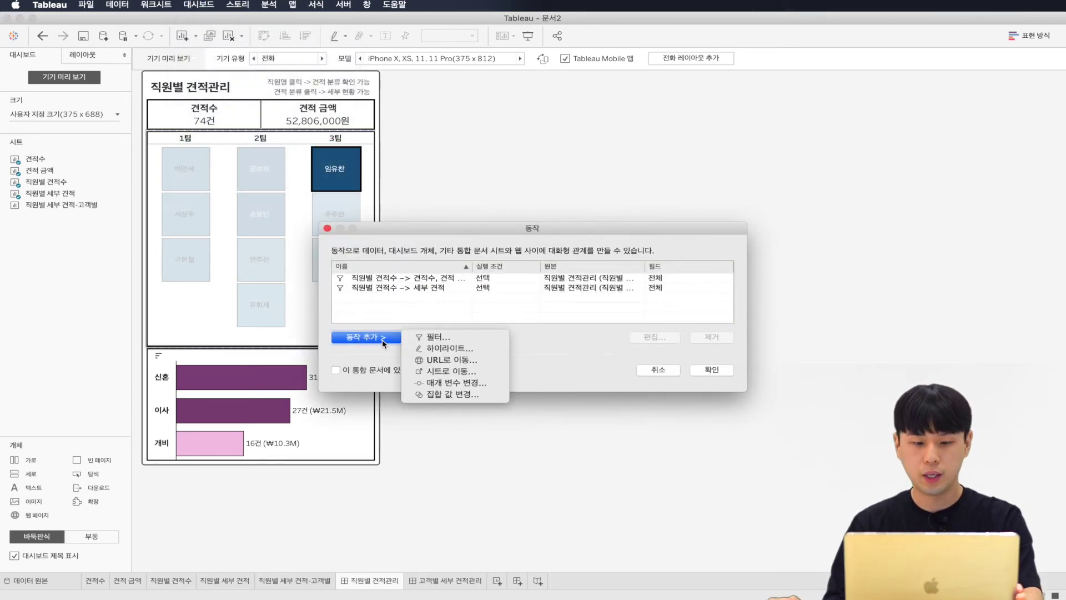
{"action": "left_click", "coordinate": [450, 337]}
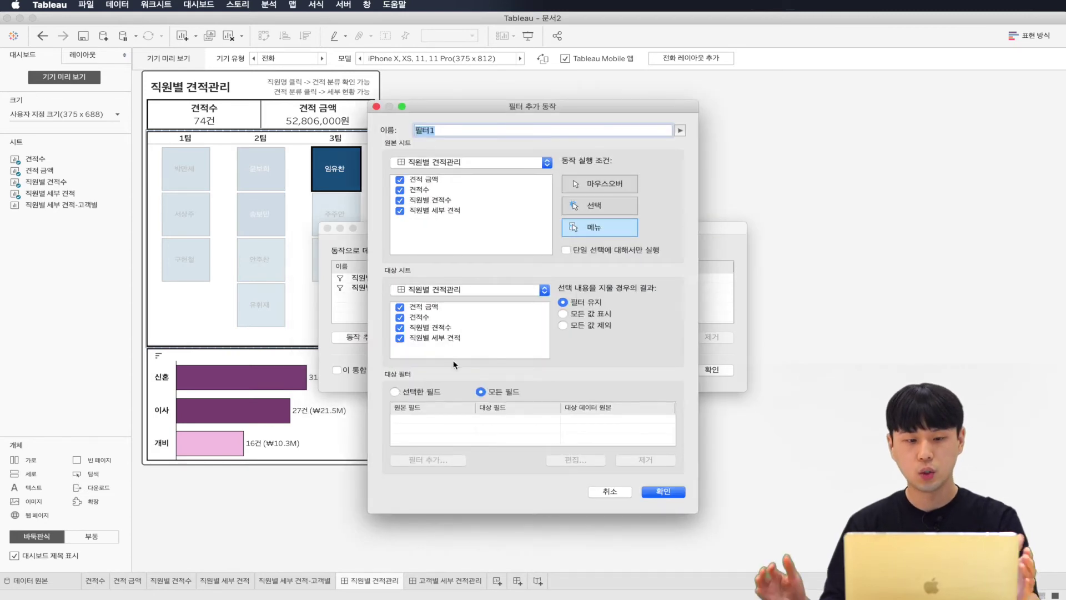
{"action": "type", "text": "직원별"}
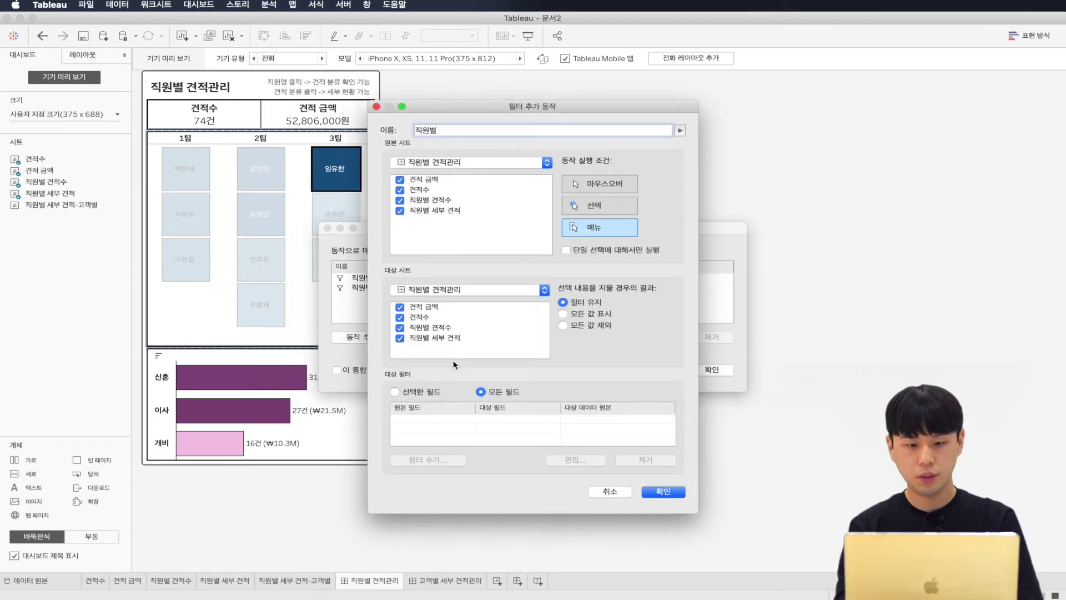
{"action": "type", "text": " 세부 견적 -> 고객ㅂ"}
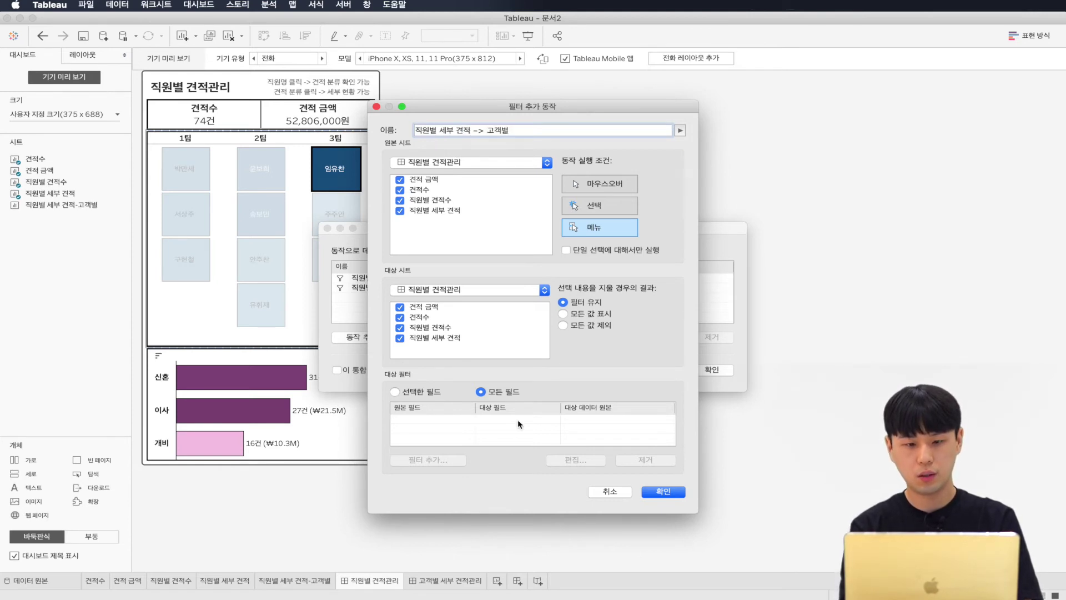
{"action": "type", "text": "별 세부 견적"}
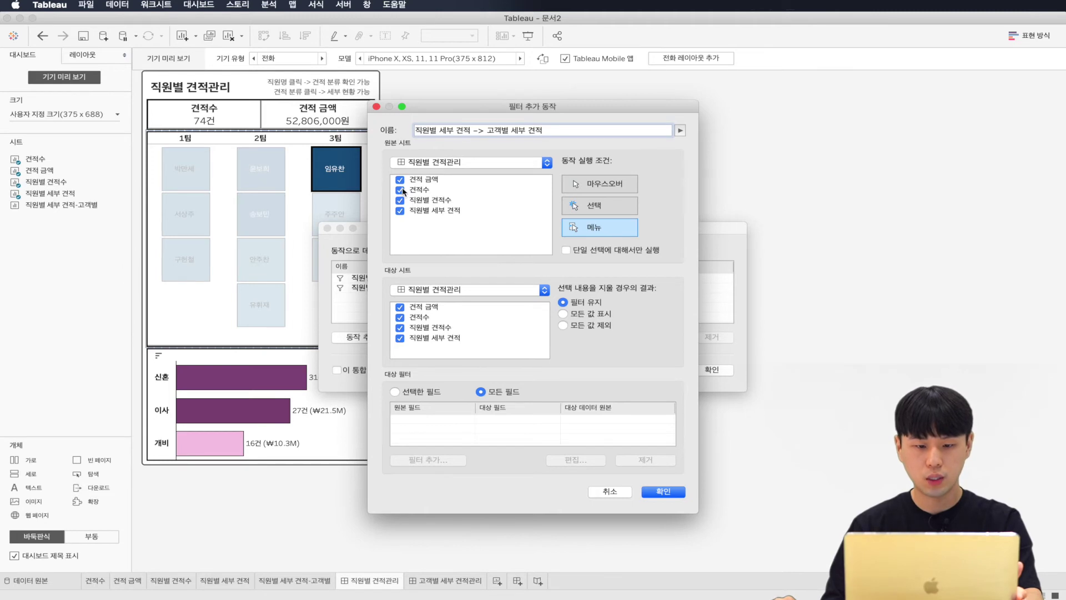
Step: Keep only 직원별 세부 견적 as source, target the 고객별 세부 견적관리 dashboard, and save
{"action": "left_click", "coordinate": [399, 179]}
{"action": "left_click_drag", "start_coordinate": [403, 190], "coordinate": [404, 200]}
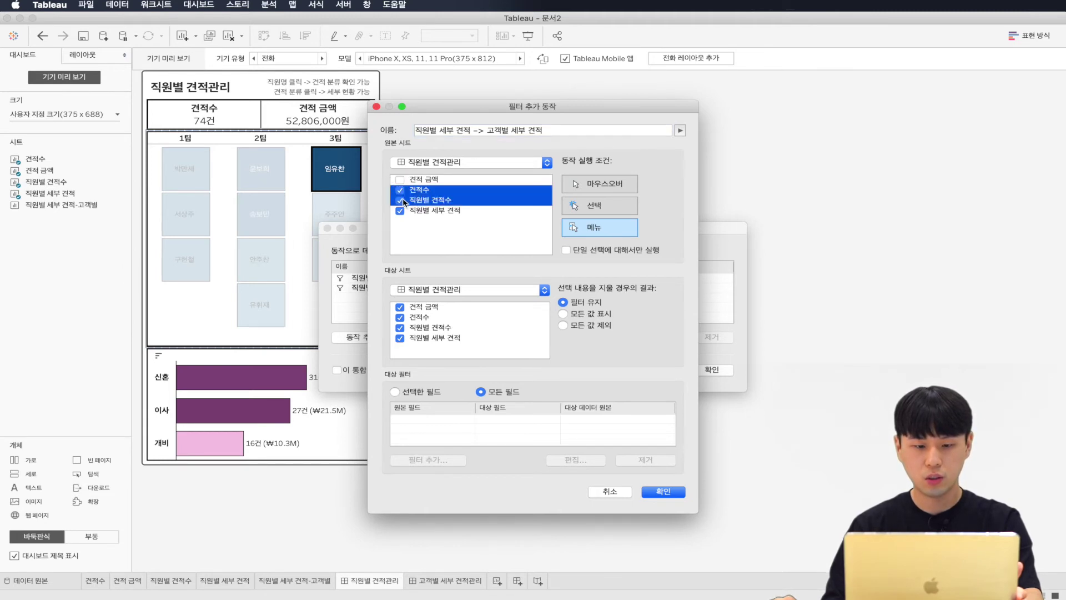
{"action": "left_click", "coordinate": [448, 219]}
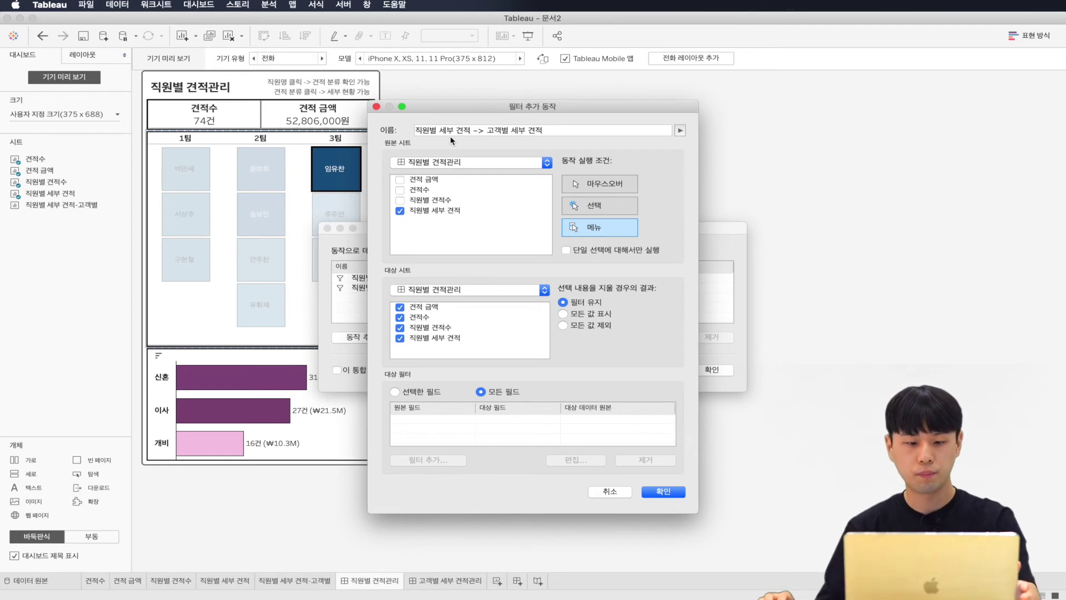
{"action": "left_click", "coordinate": [454, 296]}
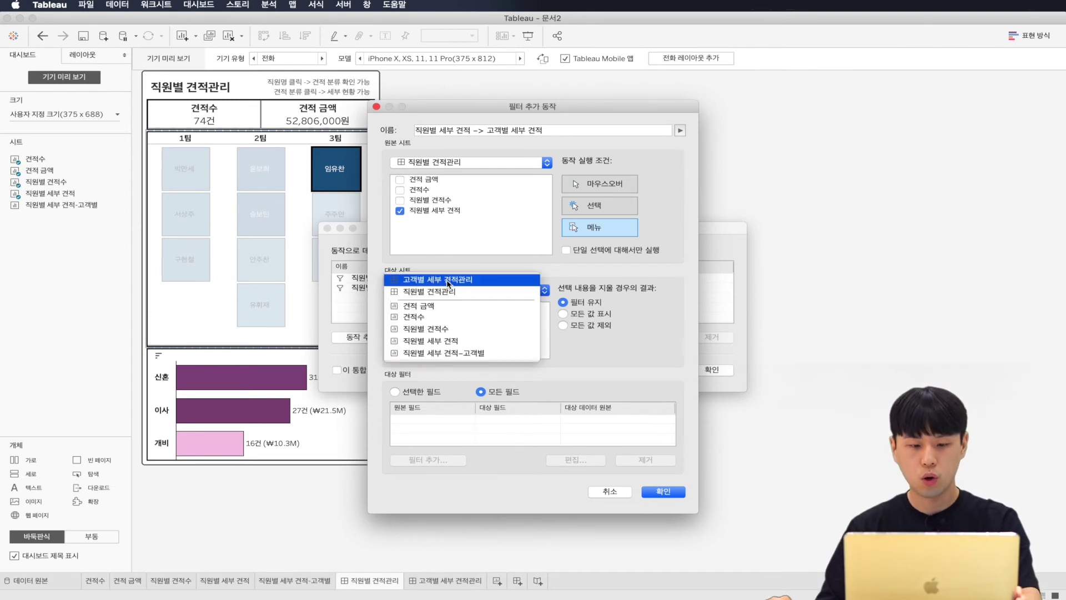
{"action": "left_click", "coordinate": [447, 279]}
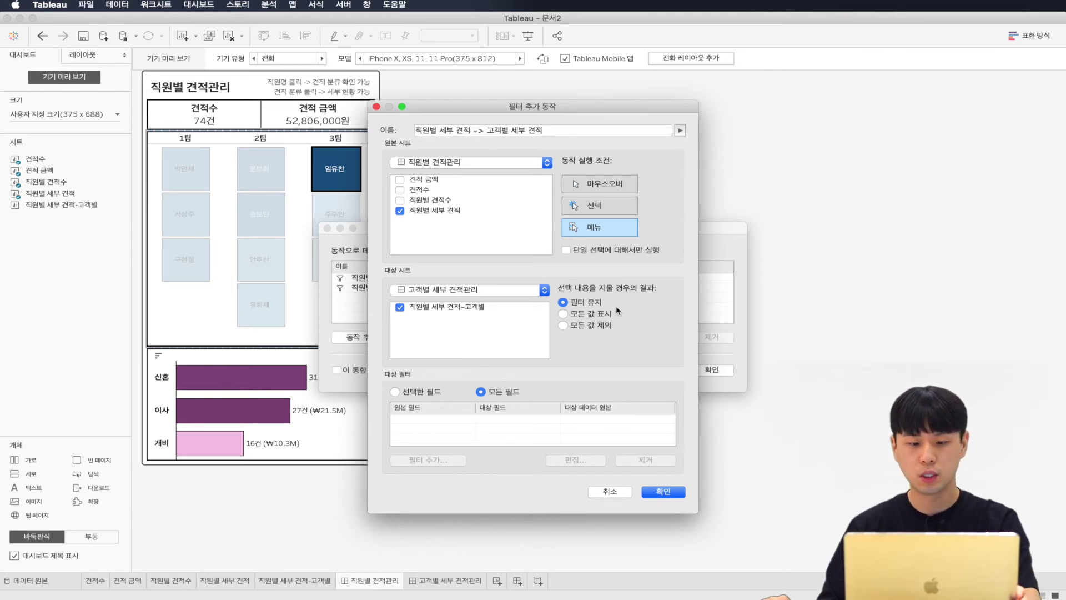
{"action": "left_click", "coordinate": [667, 493]}
{"action": "left_click", "coordinate": [711, 370]}
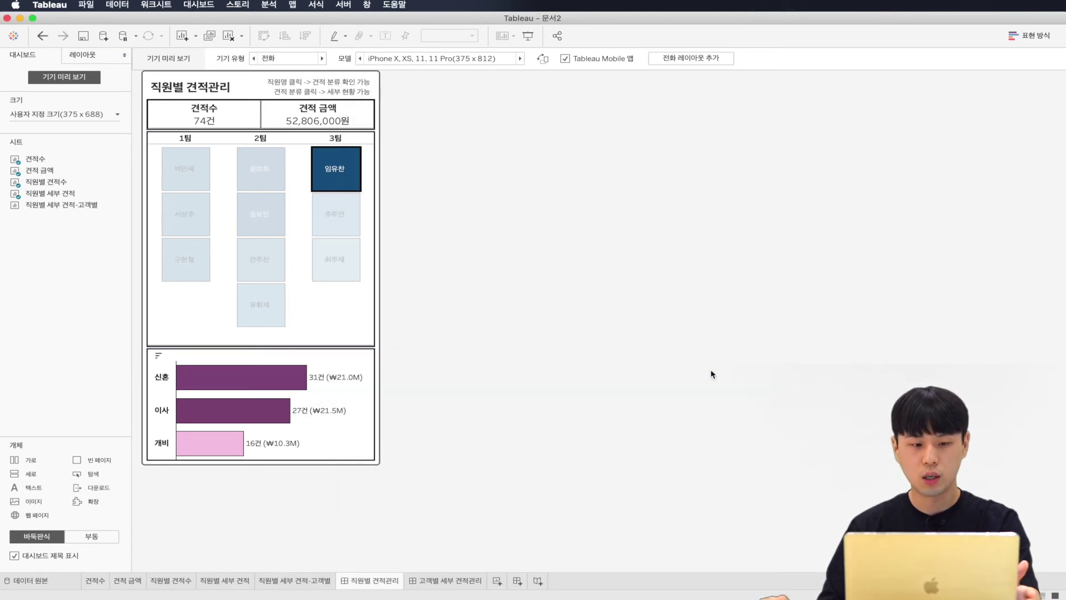
Step: Select the 신혼 bar and drill through to the 신혼-filtered customer table to review it
{"action": "mouse_move", "coordinate": [269, 375]}
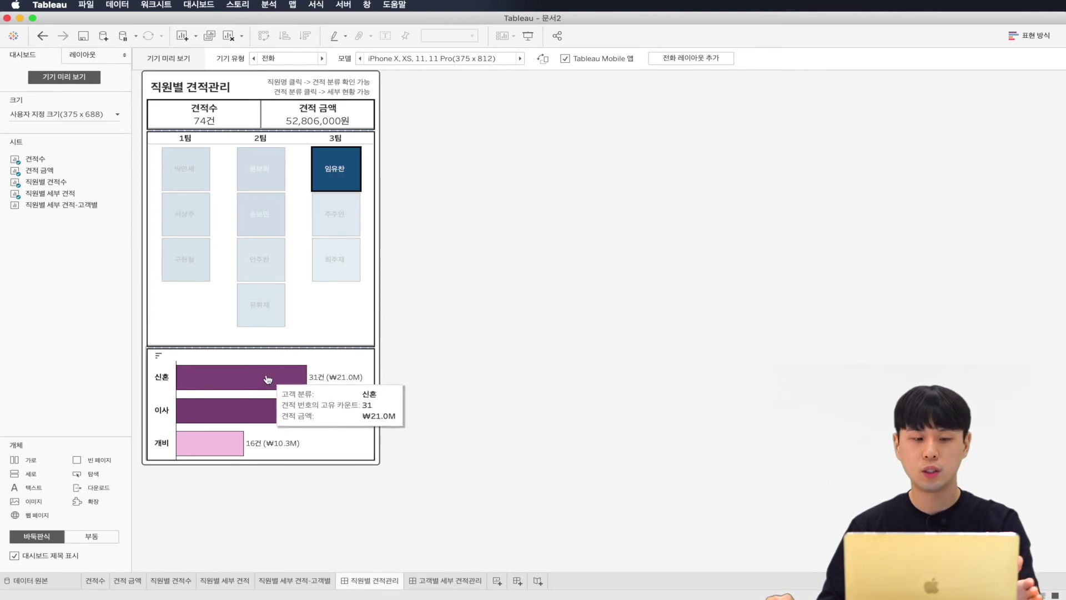
{"action": "left_click", "coordinate": [268, 380]}
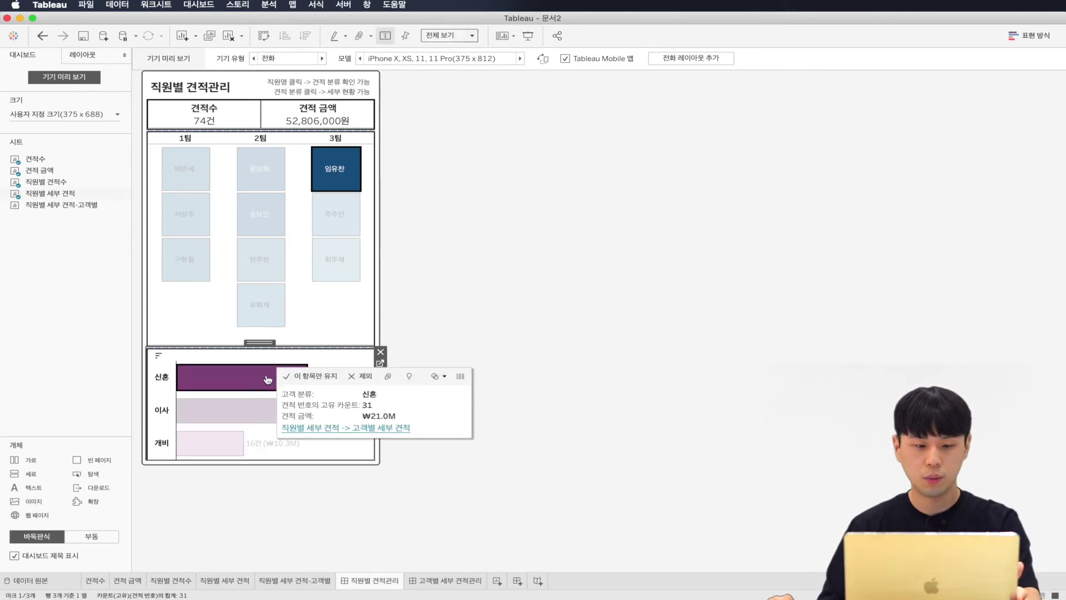
{"action": "left_click", "coordinate": [358, 429]}
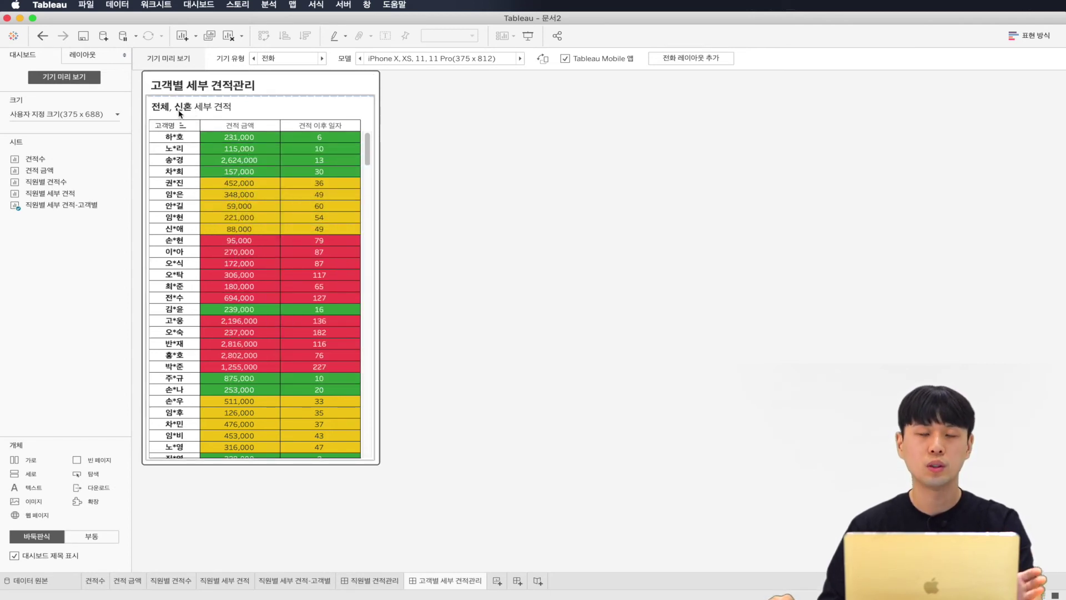
{"action": "scroll", "coordinate": [277, 228], "scroll_direction": "down", "scroll_amount": 5}
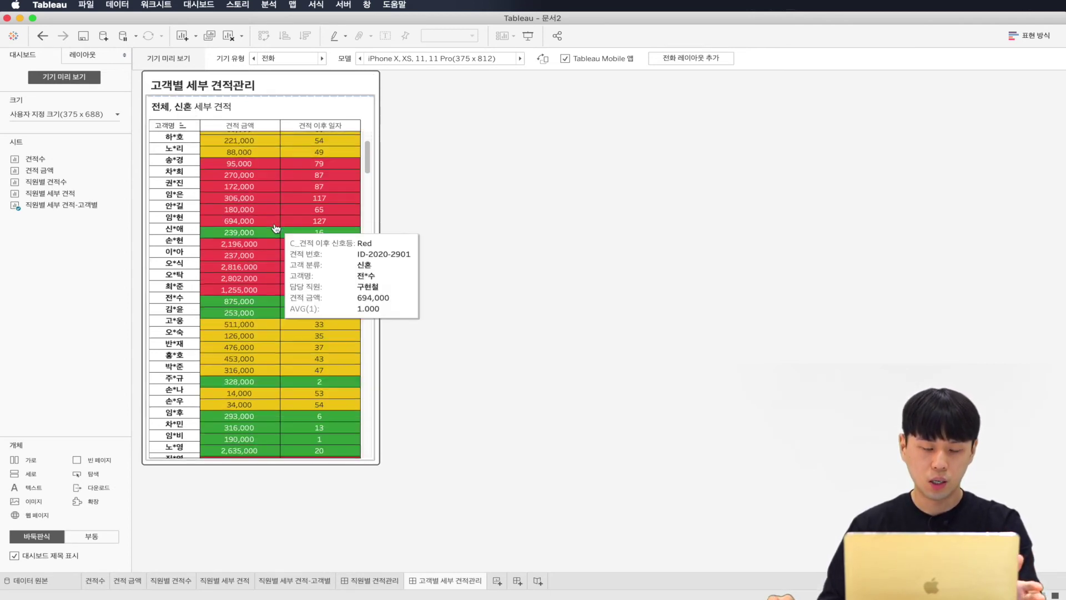
{"action": "scroll", "coordinate": [276, 233], "scroll_direction": "up", "scroll_amount": 5}
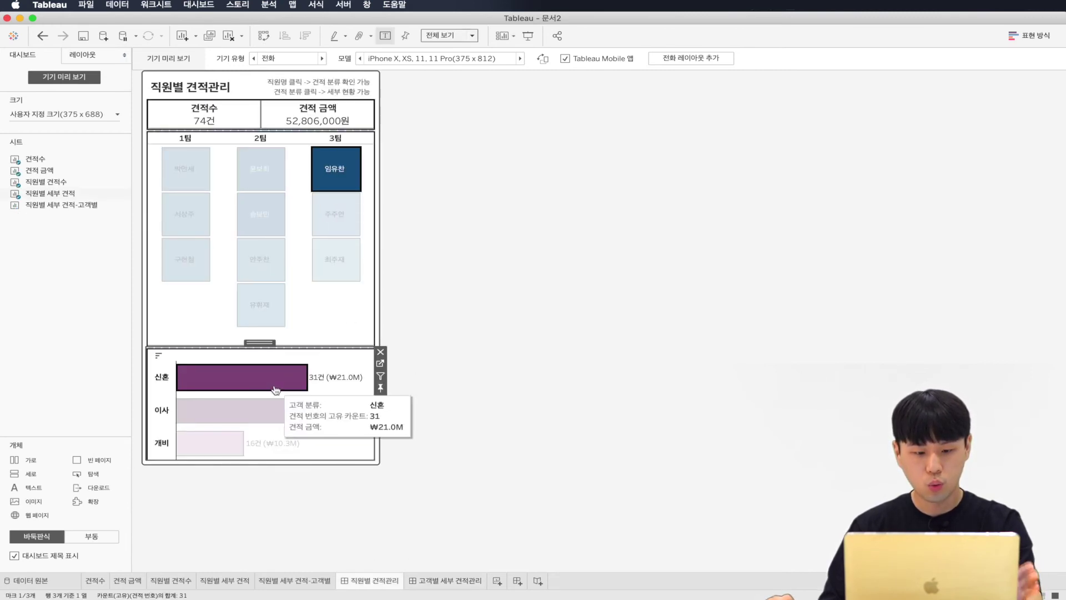
{"action": "left_click", "coordinate": [438, 583]}
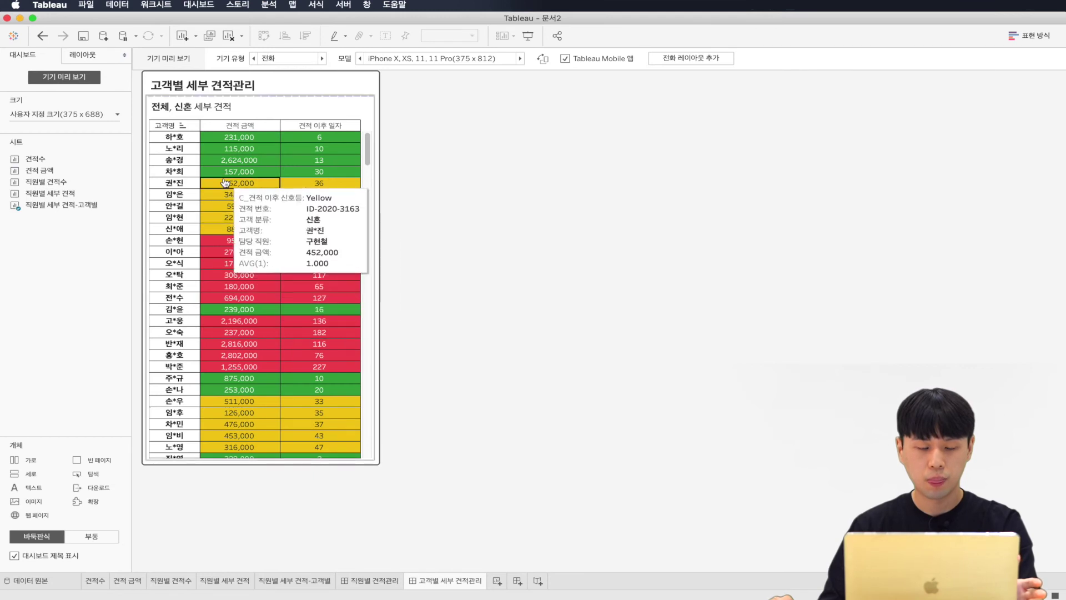
{"action": "scroll", "coordinate": [232, 194], "scroll_direction": "down", "scroll_amount": 3}
{"action": "scroll", "coordinate": [232, 194], "scroll_direction": "up", "scroll_amount": 5}
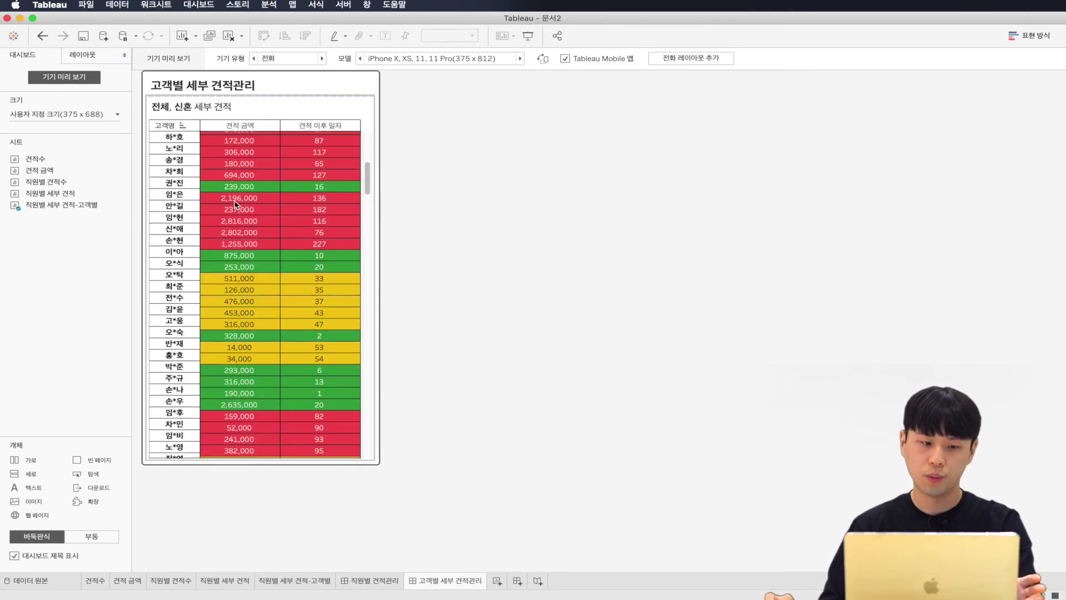
{"action": "scroll", "coordinate": [236, 208], "scroll_direction": "up", "scroll_amount": 10}
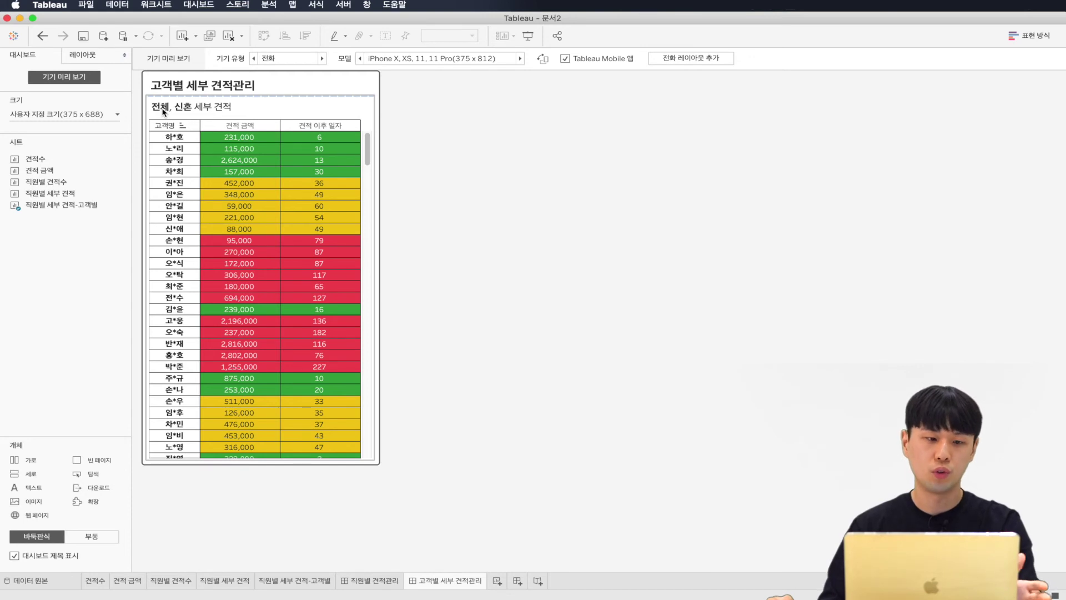
Step: Switch between the two dashboards, then open the 직원별 세부 견적 worksheet
{"action": "left_click", "coordinate": [379, 581]}
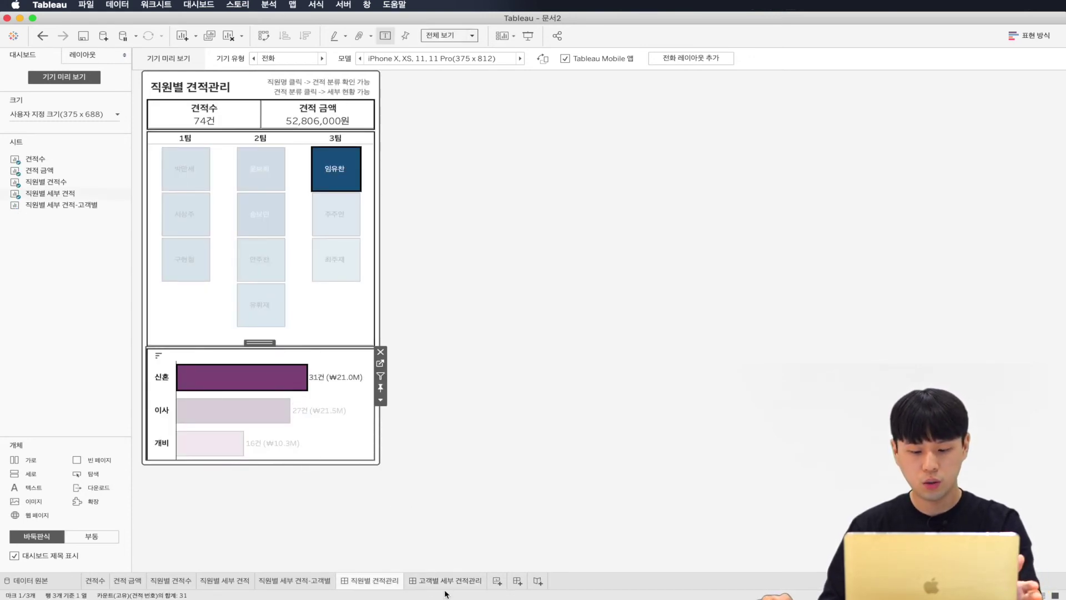
{"action": "left_click", "coordinate": [445, 581]}
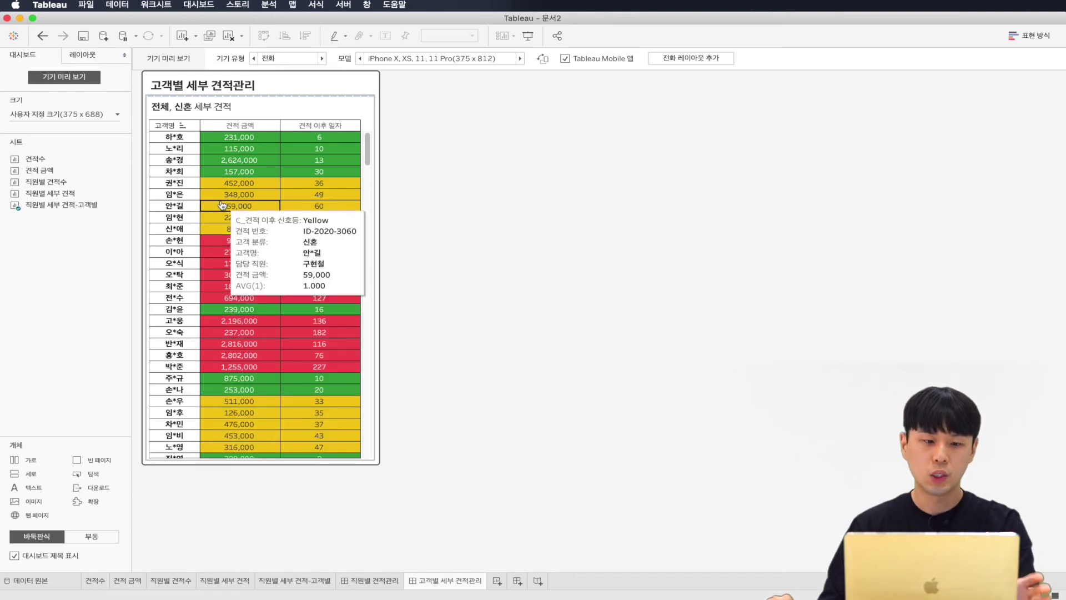
{"action": "left_click", "coordinate": [371, 580]}
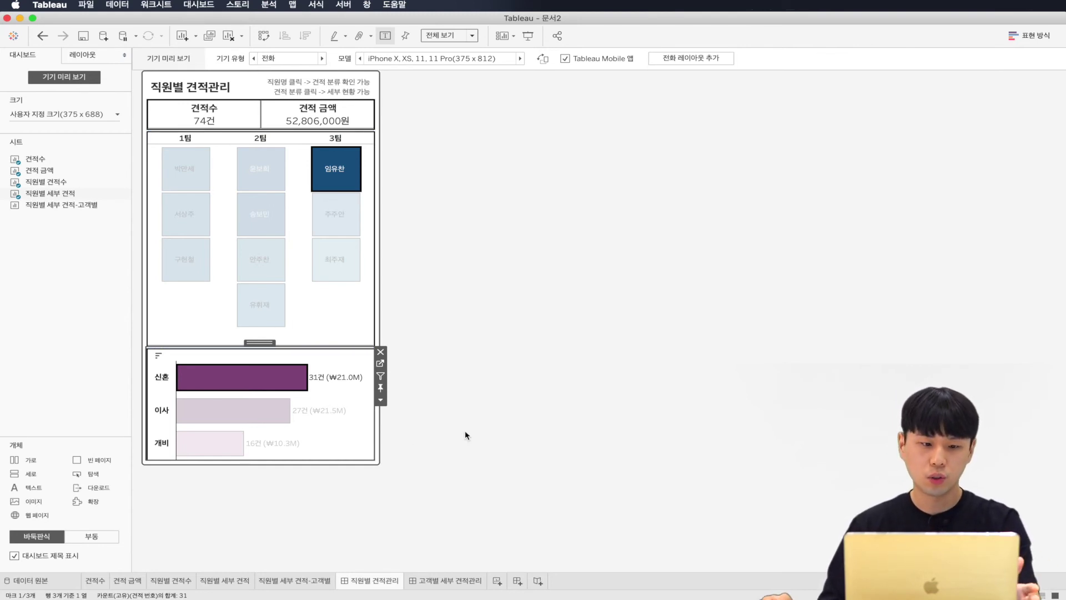
{"action": "mouse_move", "coordinate": [244, 381]}
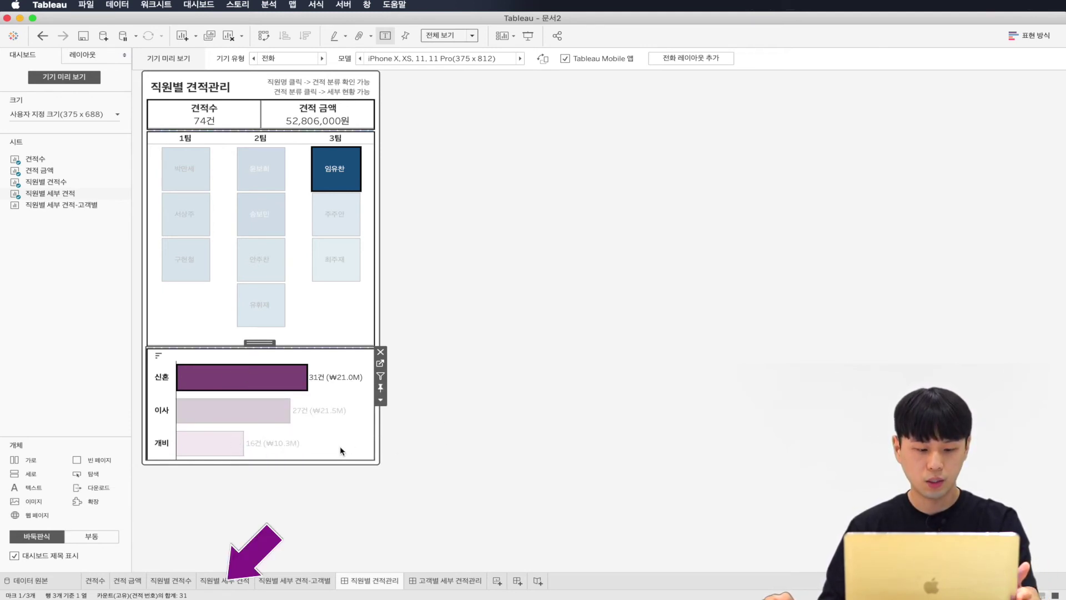
{"action": "left_click", "coordinate": [225, 580]}
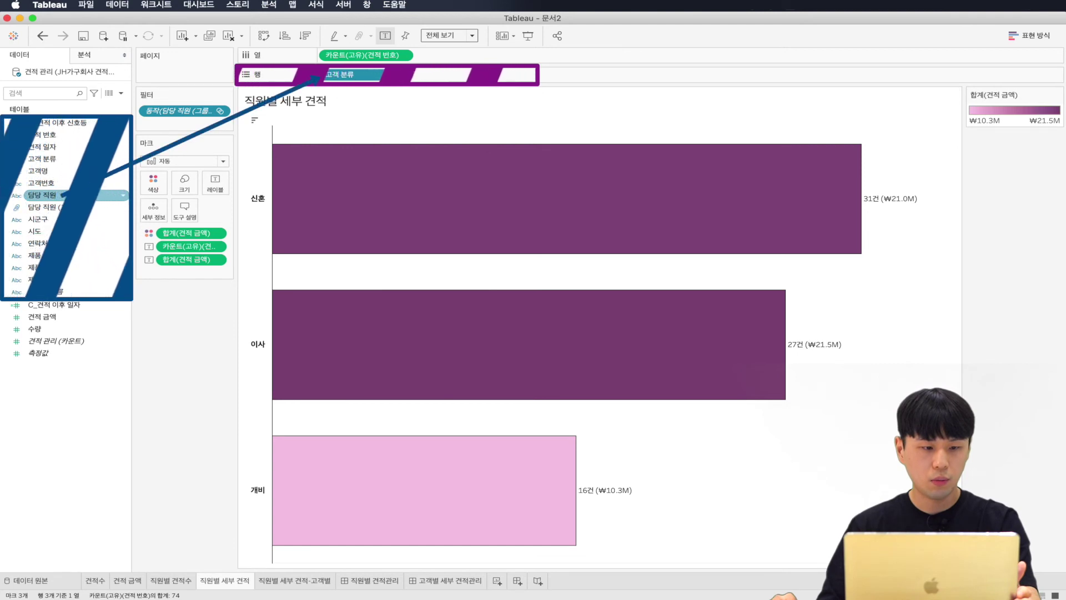
Step: Put 담당 직원 on the chart's Rows with Show Header off, then return to 직원별 견적관리
{"action": "left_click_drag", "start_coordinate": [70, 194], "coordinate": [336, 76]}
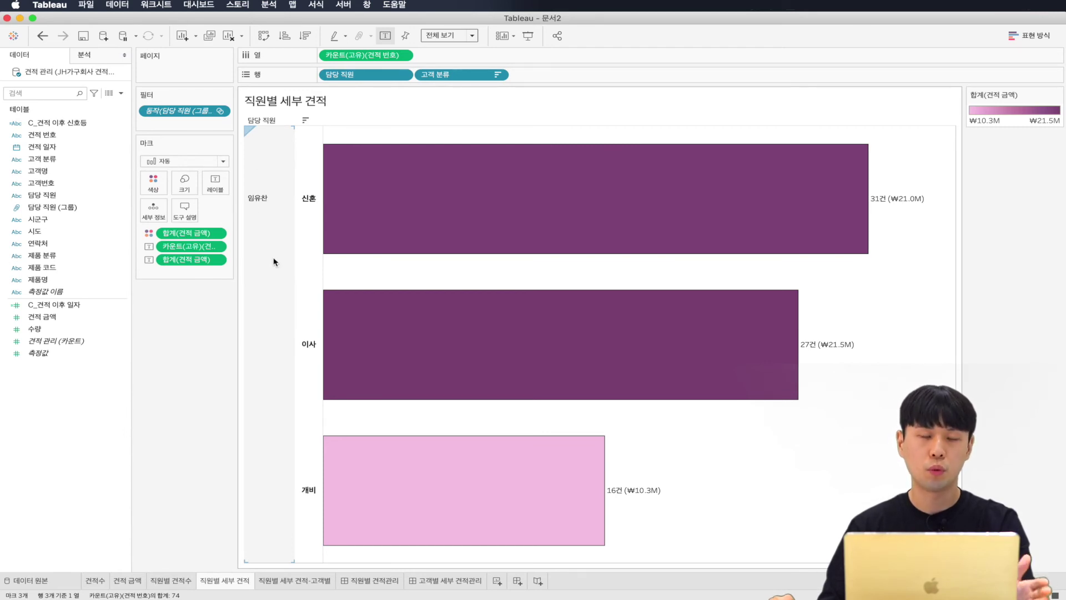
{"action": "right_click", "coordinate": [357, 76]}
{"action": "left_click", "coordinate": [376, 155]}
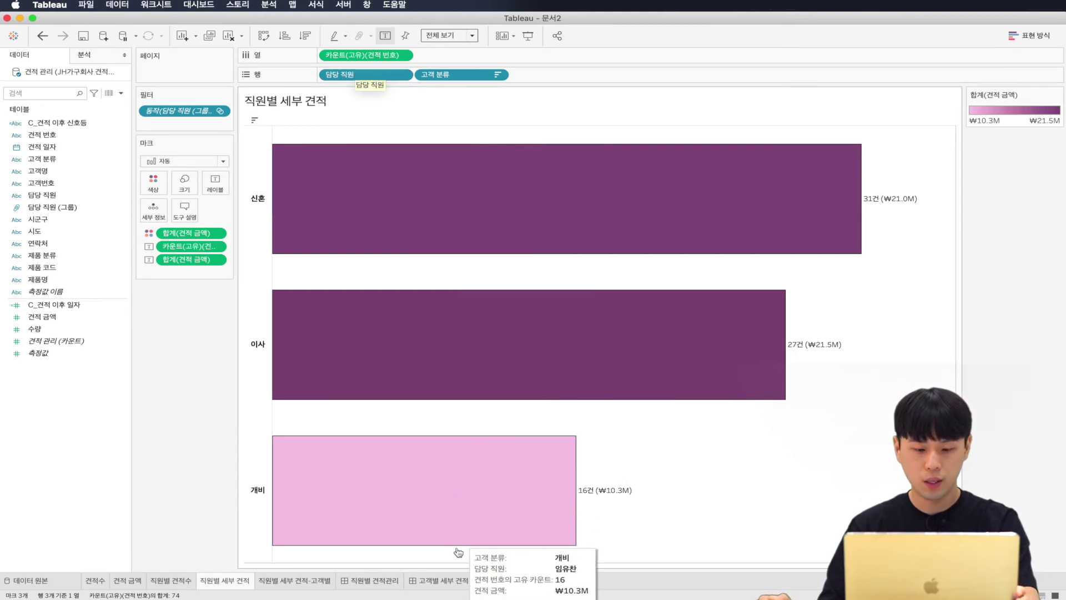
{"action": "left_click", "coordinate": [430, 580]}
{"action": "left_click", "coordinate": [377, 578]}
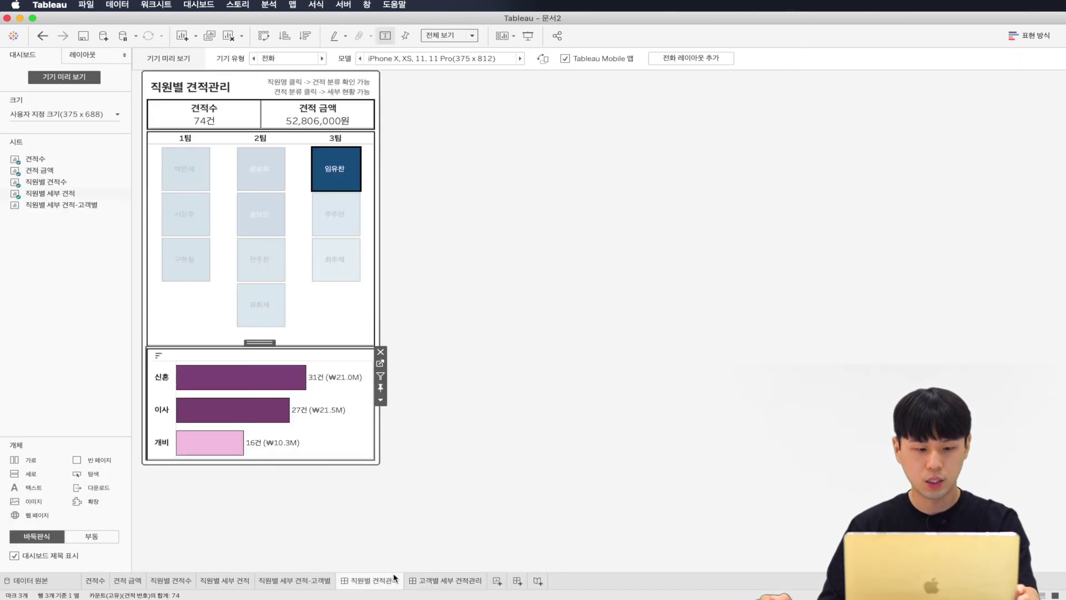
{"action": "left_click", "coordinate": [335, 214]}
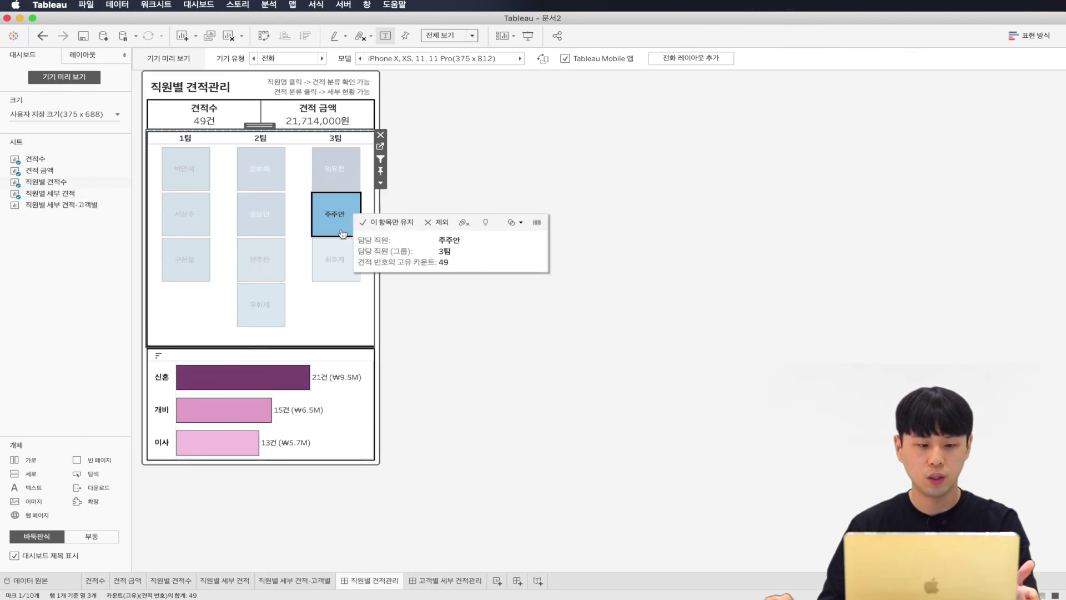
{"action": "left_click", "coordinate": [287, 377]}
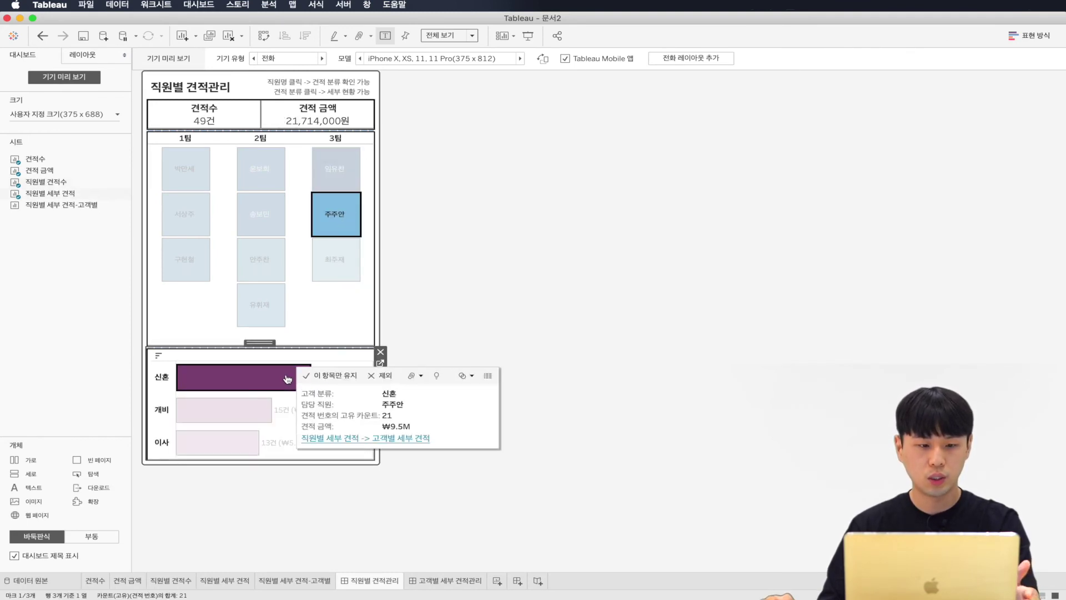
{"action": "left_click", "coordinate": [341, 438]}
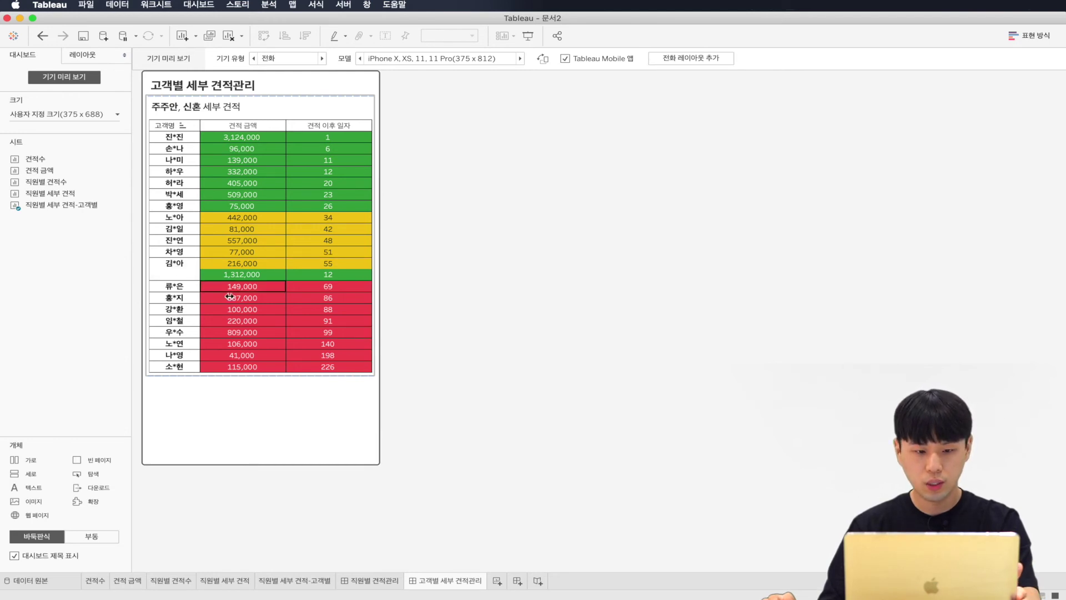
{"action": "mouse_move", "coordinate": [260, 273]}
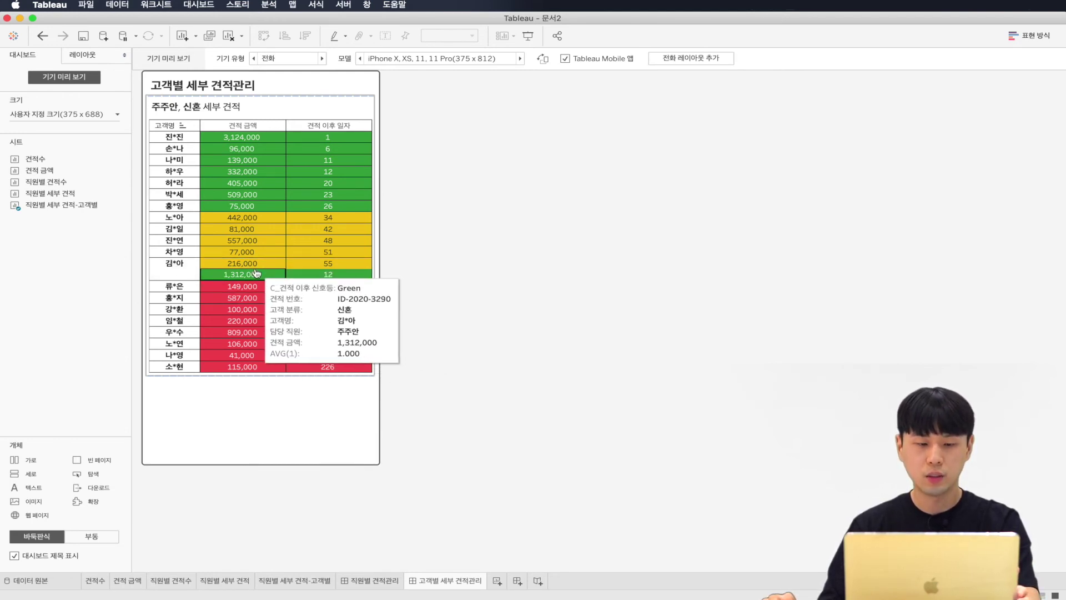
{"action": "mouse_move", "coordinate": [321, 273]}
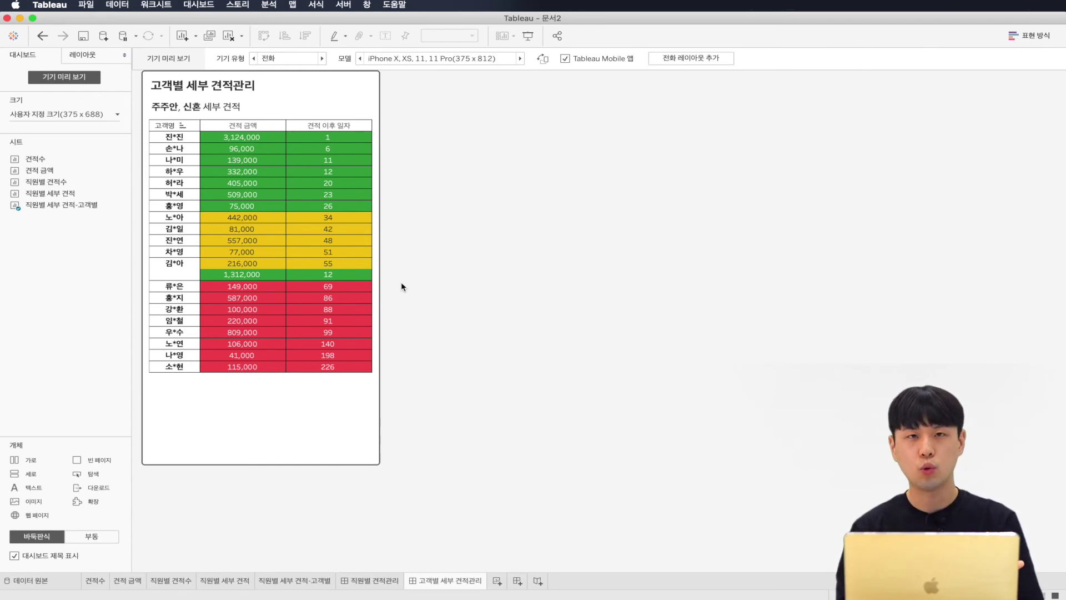
Step: Move 견적 번호 beside 고객명 and sort it by C_견적 이후 일자 ascending, then reopen the dashboard
{"action": "left_click", "coordinate": [289, 578]}
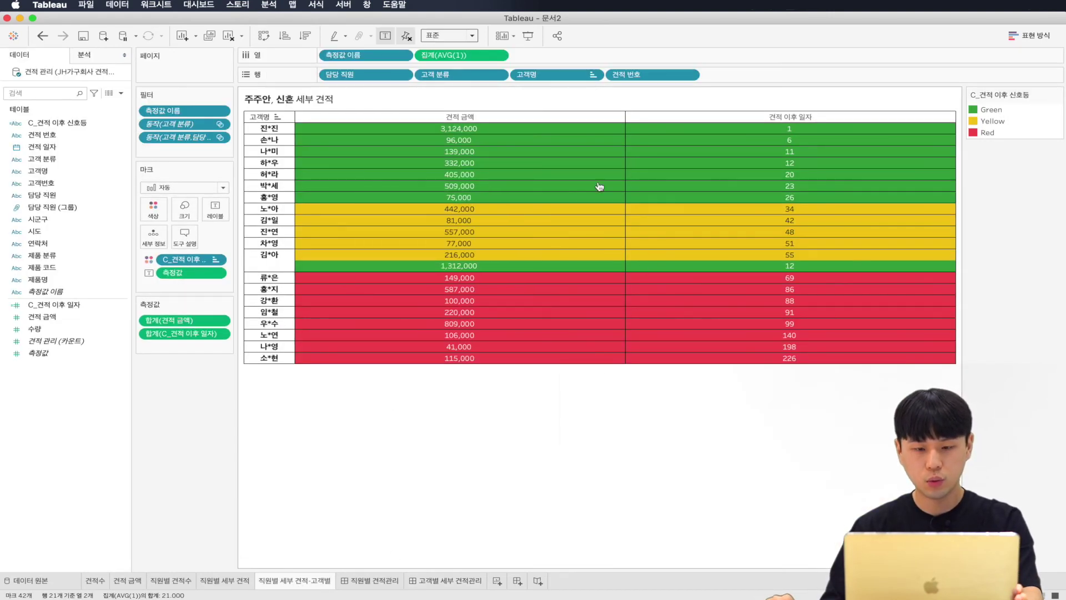
{"action": "left_click_drag", "start_coordinate": [641, 75], "coordinate": [514, 73]}
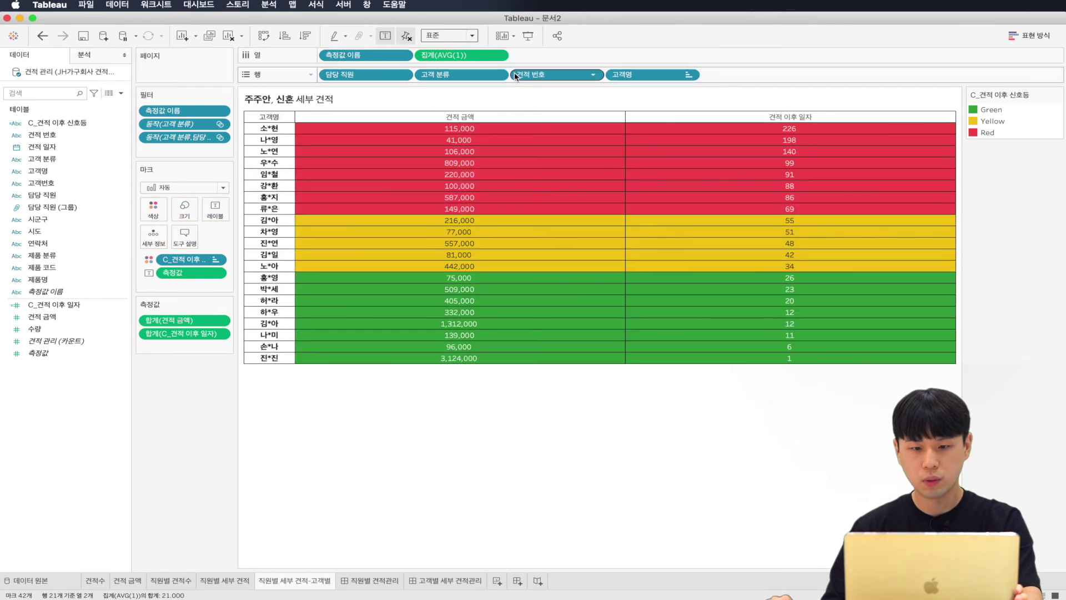
{"action": "right_click", "coordinate": [545, 78]}
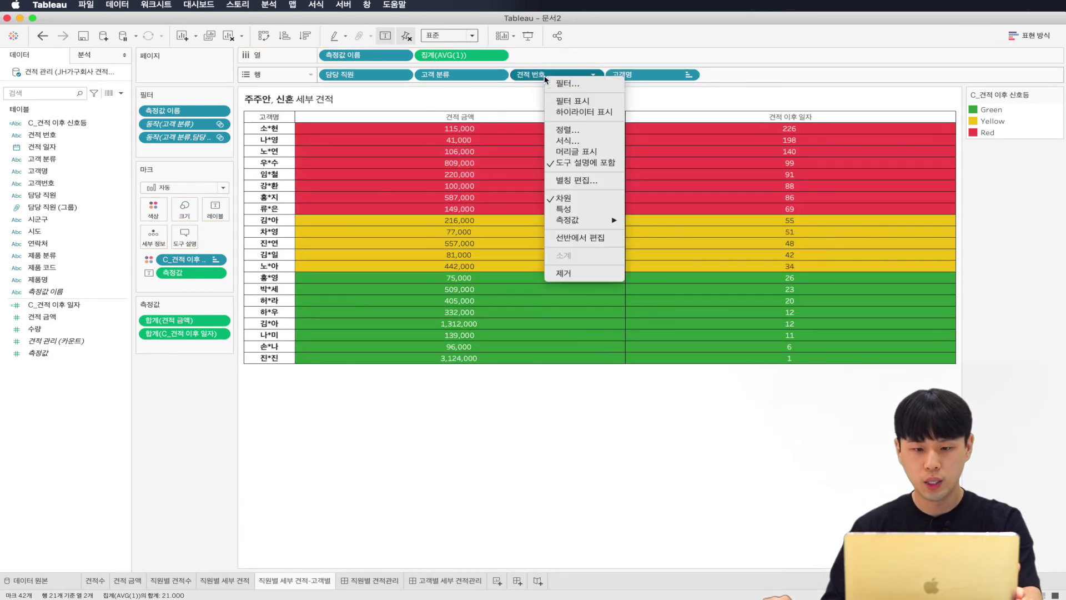
{"action": "left_click", "coordinate": [567, 130]}
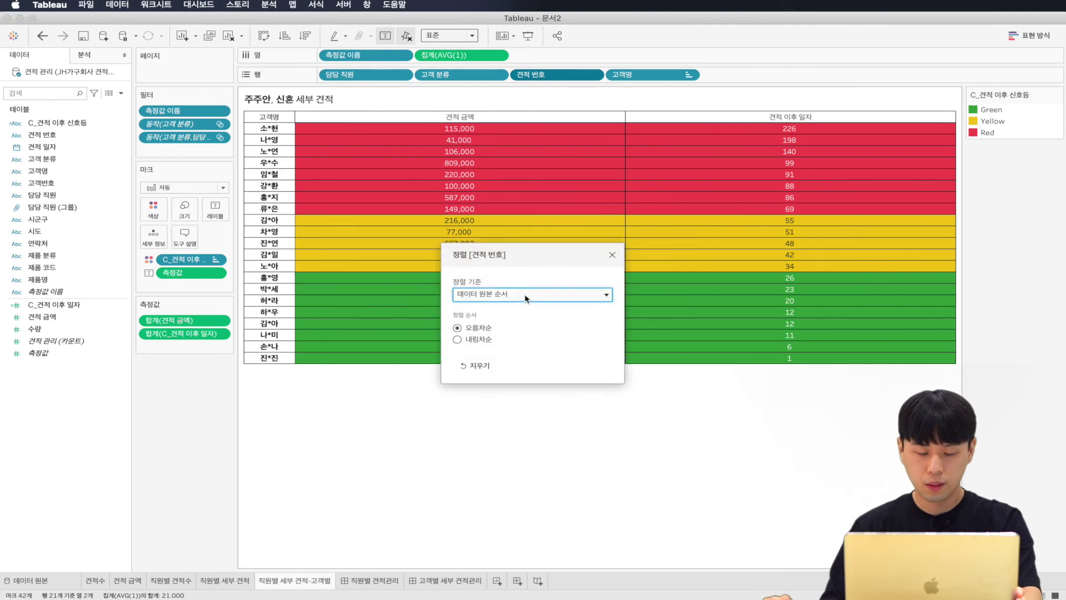
{"action": "left_click", "coordinate": [526, 299]}
{"action": "left_click", "coordinate": [485, 321]}
{"action": "left_click", "coordinate": [473, 339]}
{"action": "left_click", "coordinate": [474, 373]}
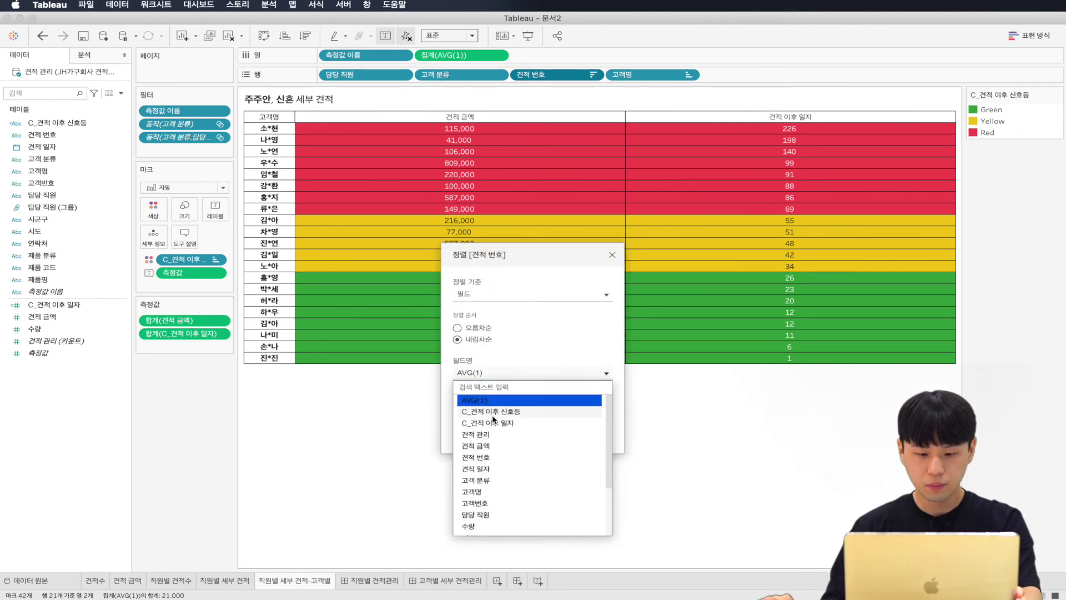
{"action": "left_click", "coordinate": [493, 422]}
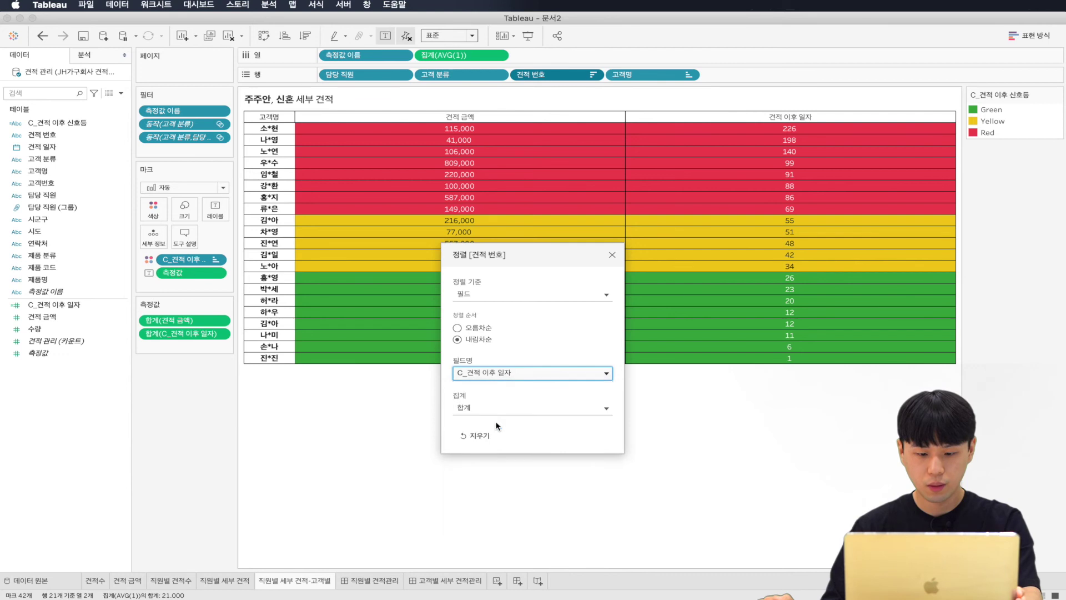
{"action": "left_click", "coordinate": [475, 327]}
{"action": "left_click", "coordinate": [612, 255]}
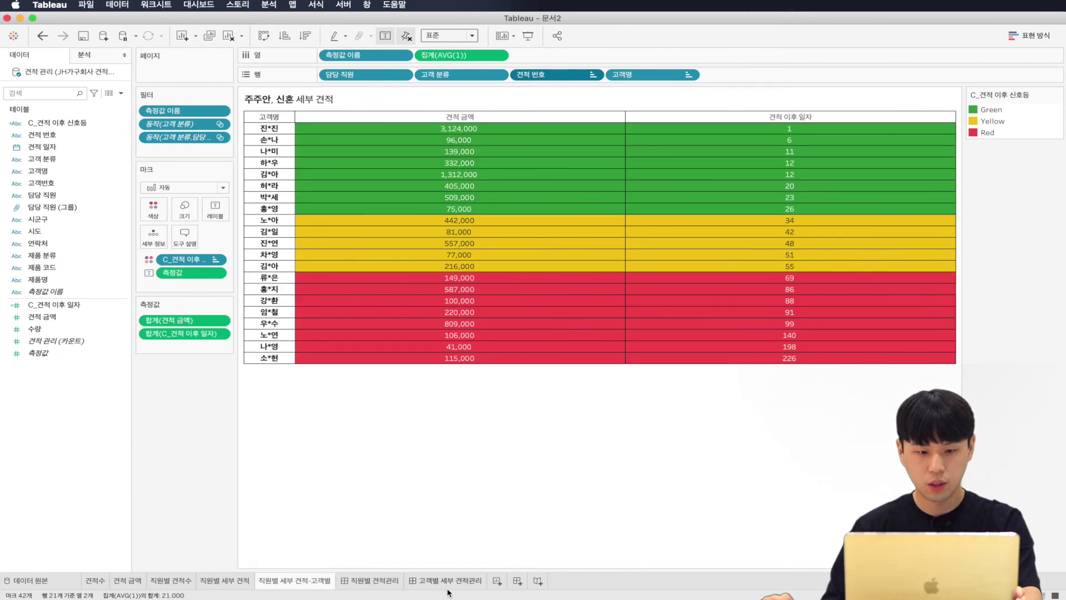
{"action": "left_click", "coordinate": [447, 580]}
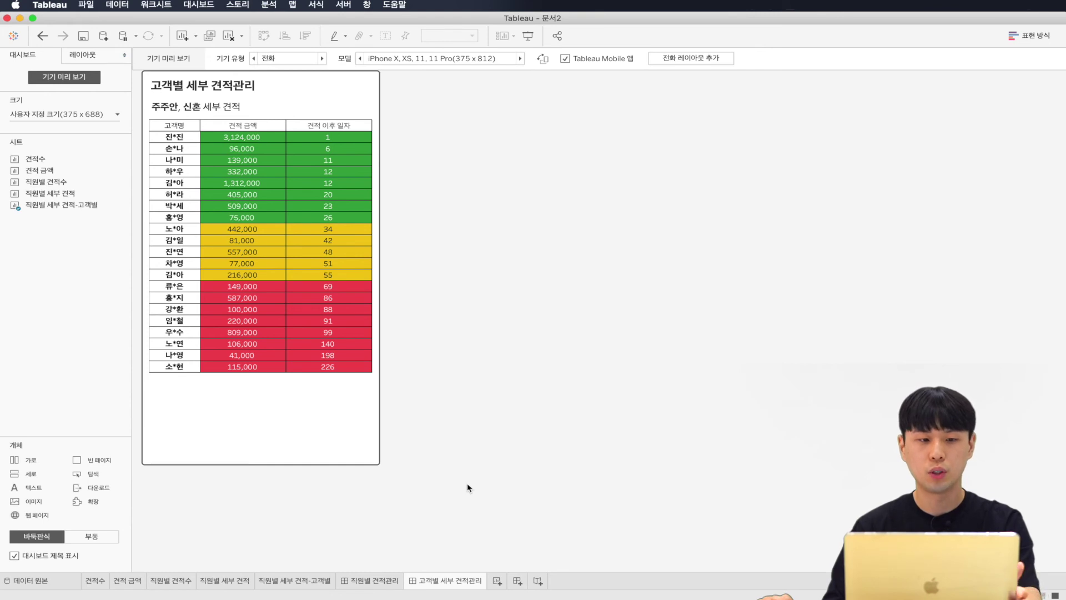
Step: Start a new Go to URL action from the dashboard's Actions list
{"action": "left_click", "coordinate": [198, 5]}
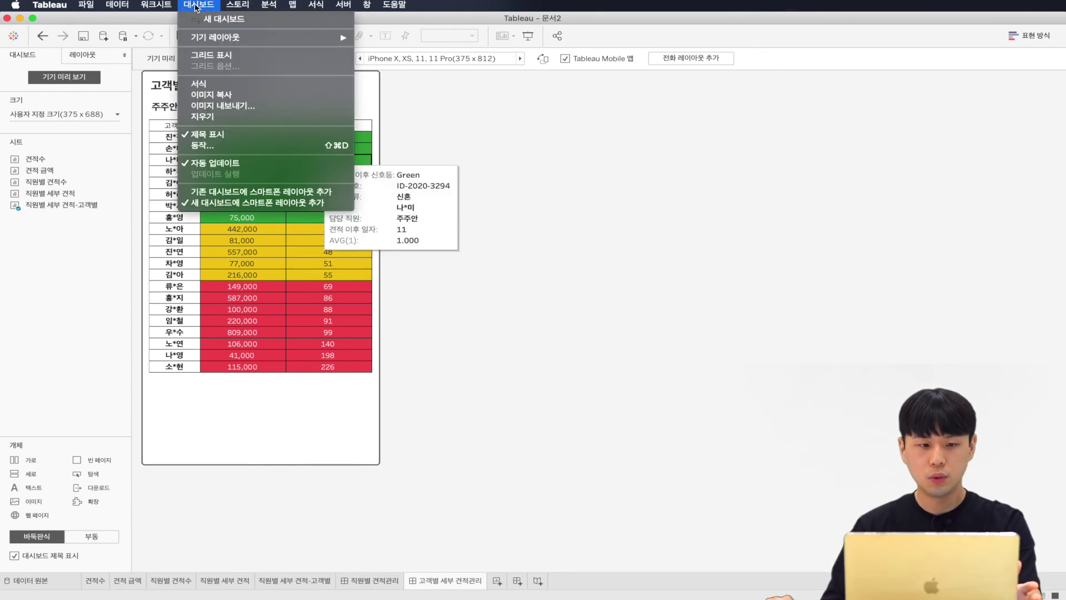
{"action": "left_click", "coordinate": [224, 145]}
{"action": "left_click_drag", "start_coordinate": [398, 228], "coordinate": [404, 166]}
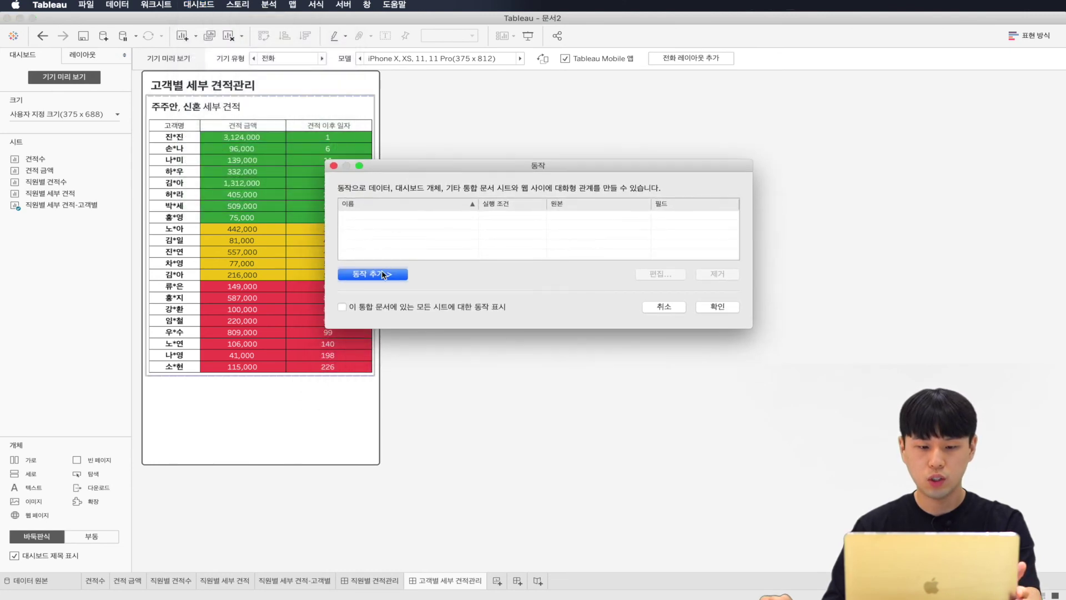
{"action": "left_click", "coordinate": [381, 272]}
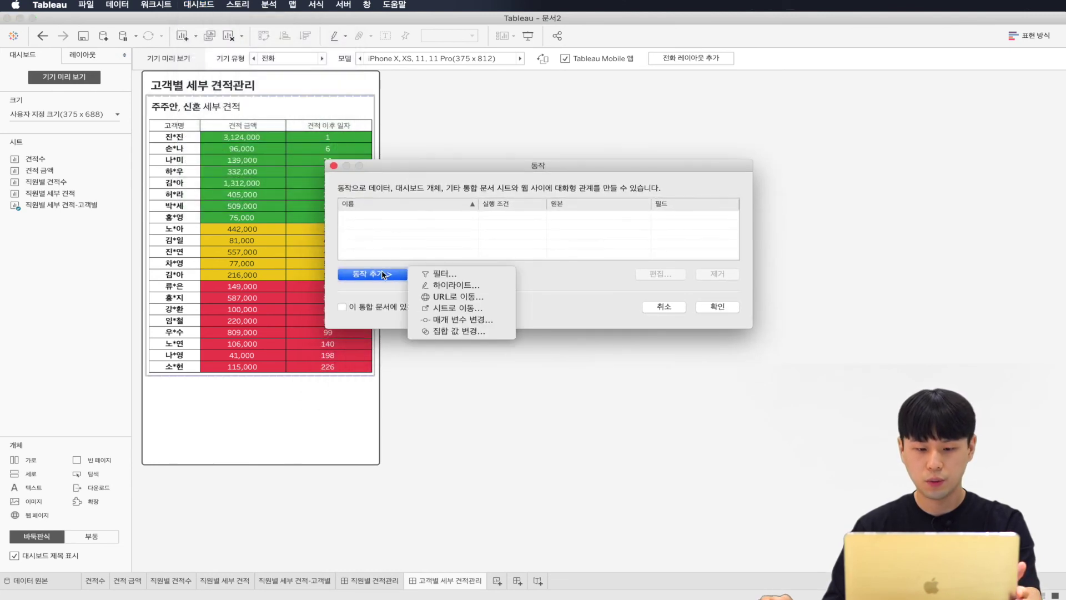
{"action": "left_click", "coordinate": [431, 297]}
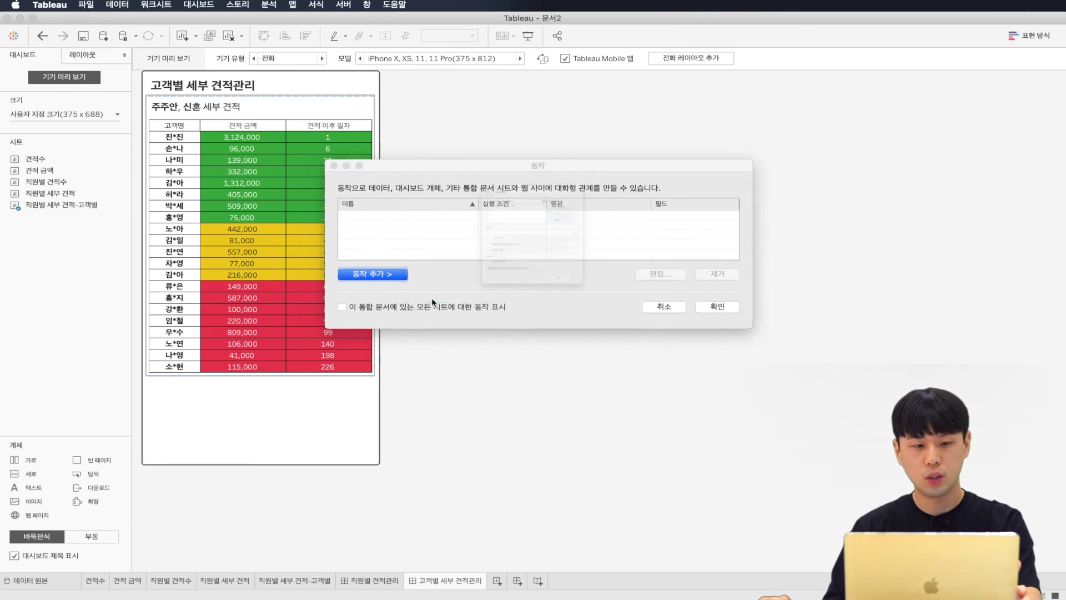
{"action": "left_click_drag", "start_coordinate": [530, 73], "coordinate": [566, 109]}
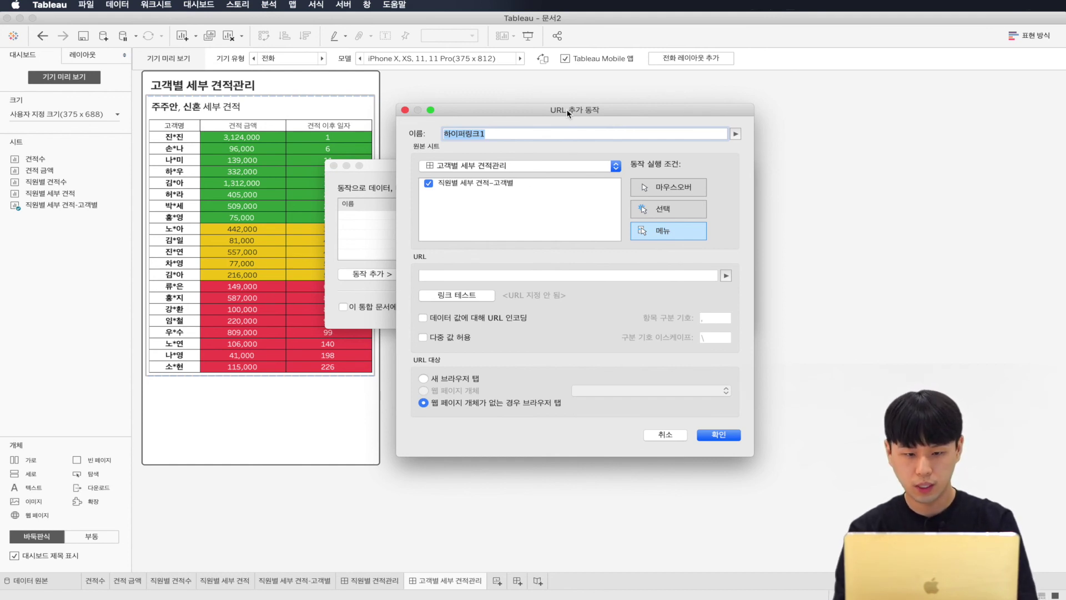
Step: Name the action 고객에게 연락하기, run it on Hover with URL tel:, and confirm
{"action": "type", "text": "고객에게 연락하기"}
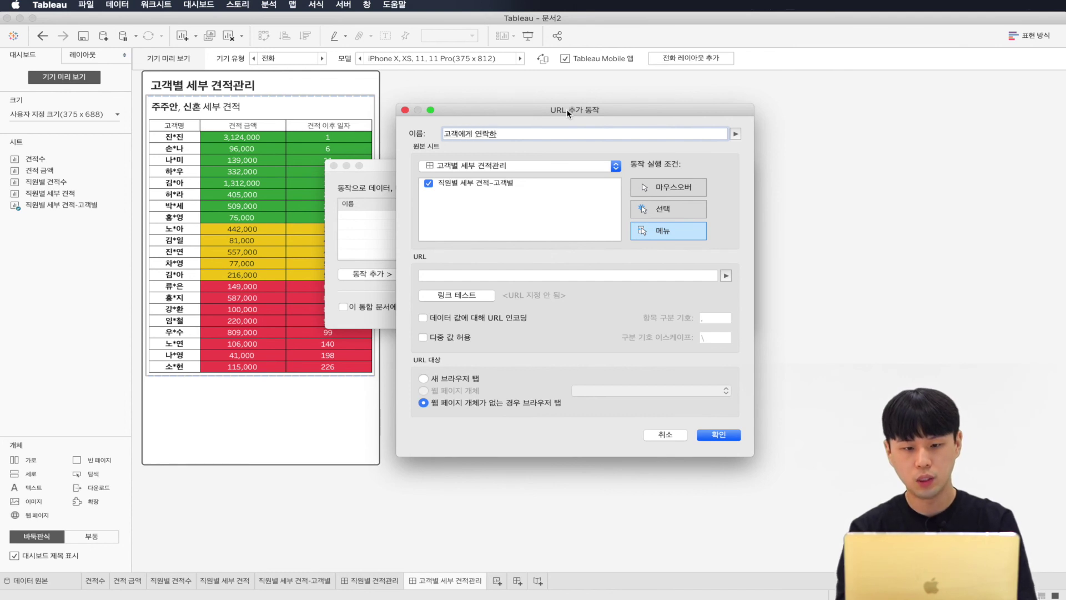
{"action": "left_click", "coordinate": [663, 187]}
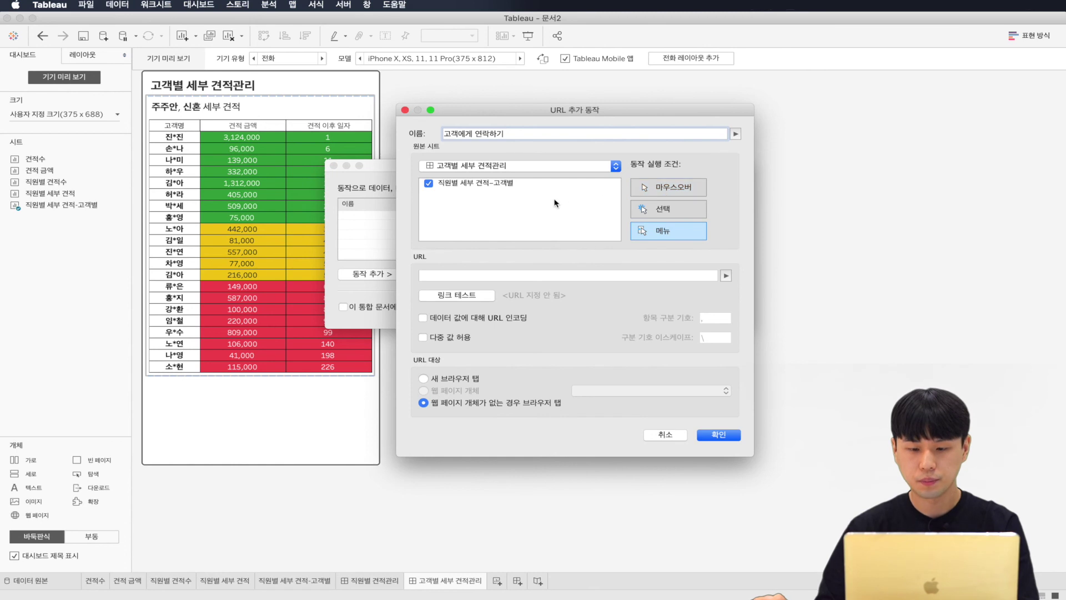
{"action": "left_click", "coordinate": [530, 275]}
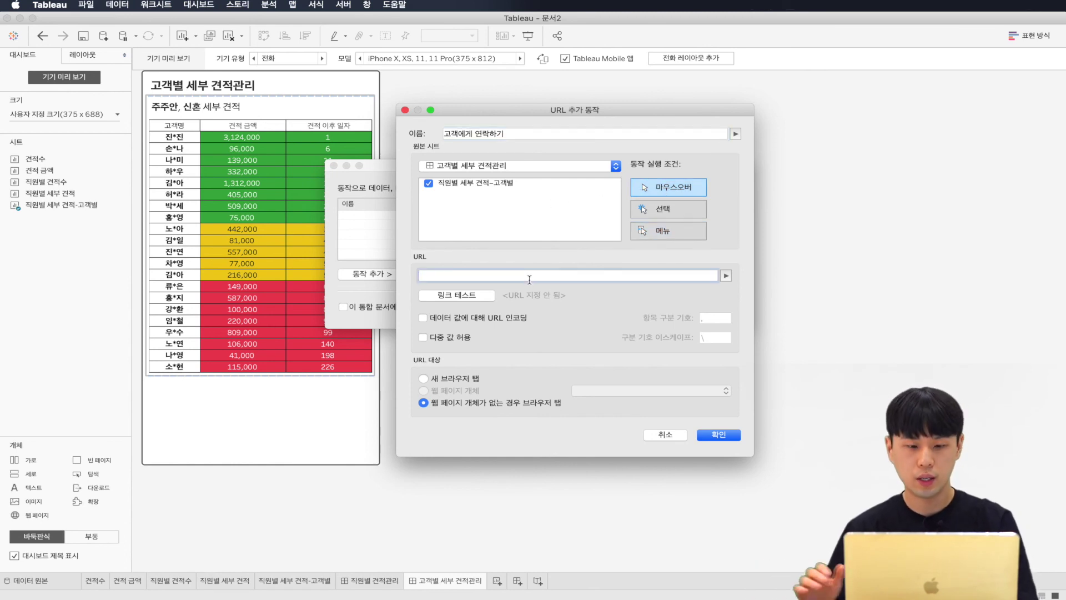
{"action": "type", "text": "tel:"}
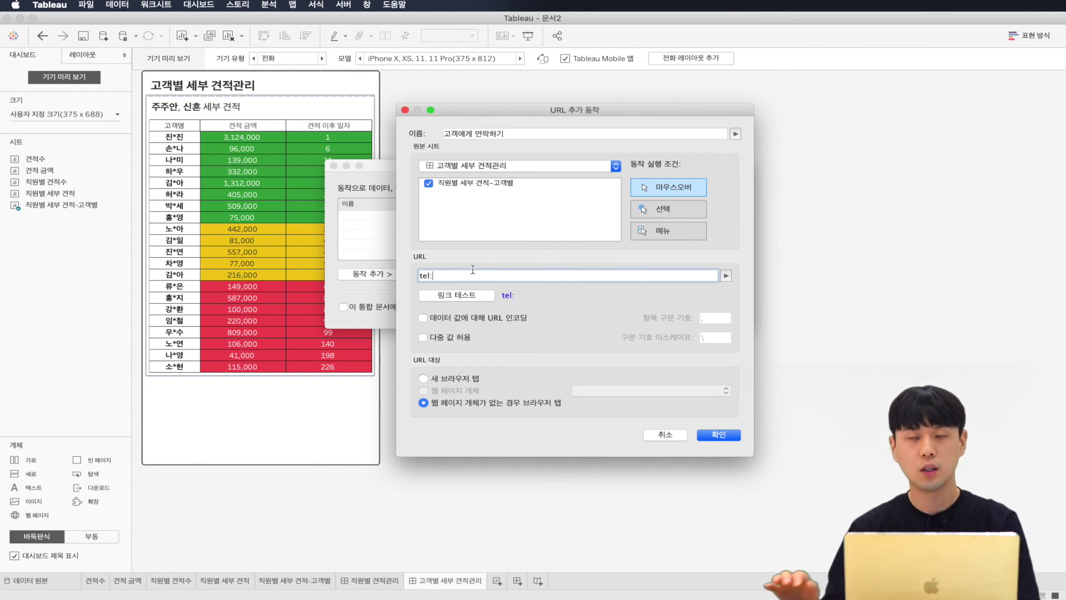
{"action": "left_click", "coordinate": [726, 276]}
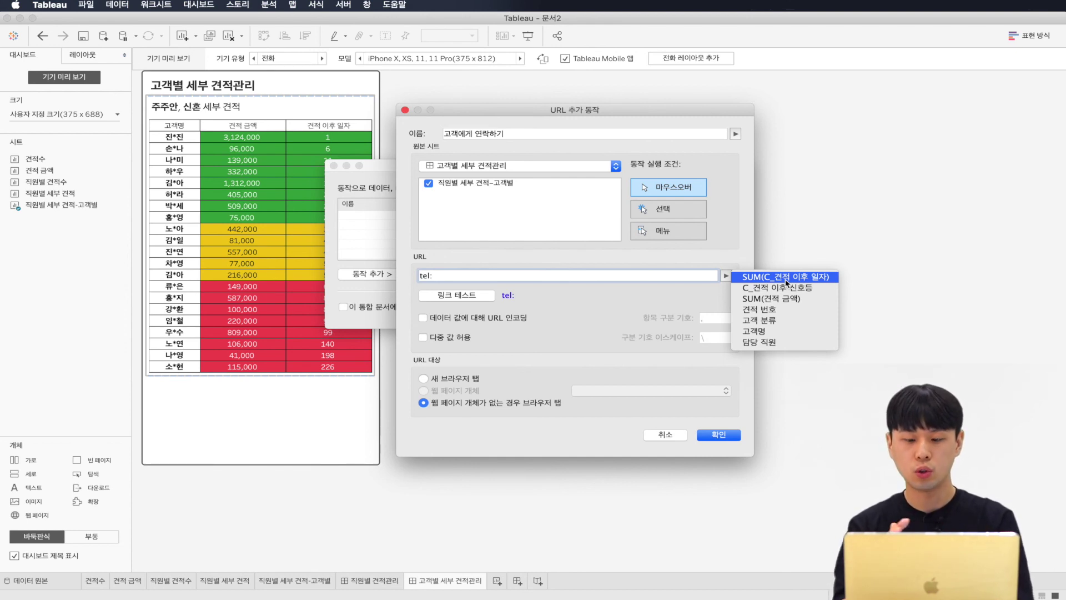
{"action": "left_click", "coordinate": [719, 319]}
{"action": "left_click", "coordinate": [717, 434]}
{"action": "left_click", "coordinate": [720, 307]}
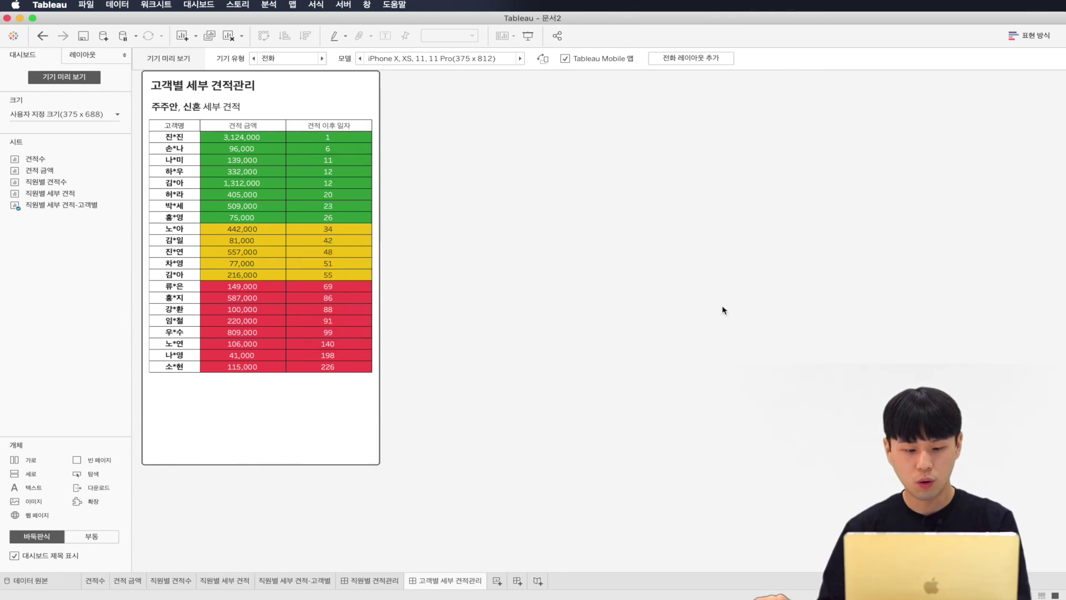
Step: Check 연락처's data, drop it on Detail in 직원별 세부 견적-고객별, then reopen the dashboard
{"action": "left_click", "coordinate": [297, 580]}
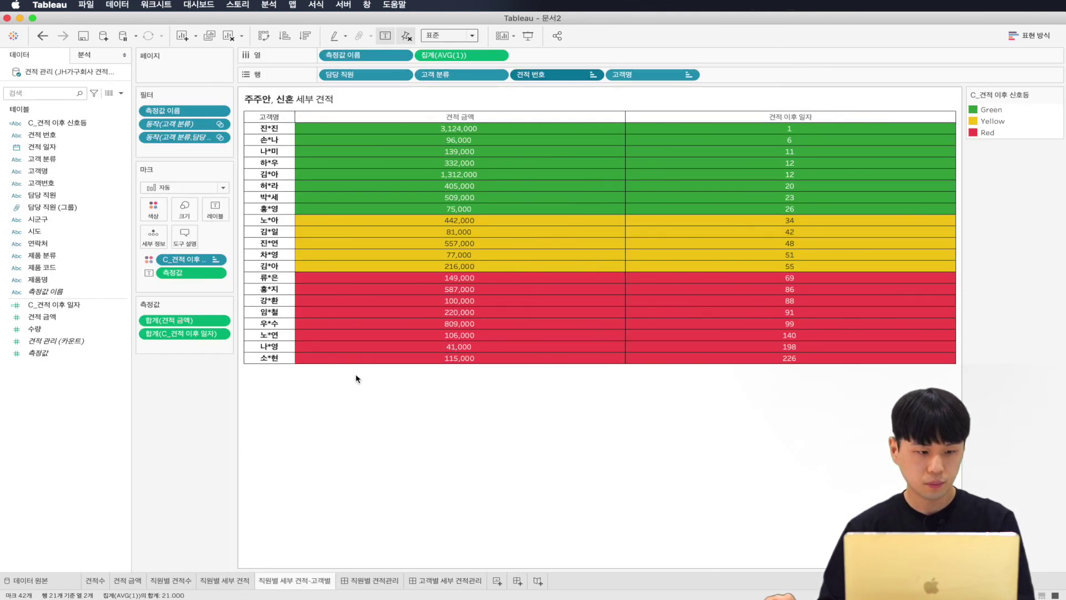
{"action": "left_click", "coordinate": [55, 245]}
{"action": "left_click", "coordinate": [56, 244]}
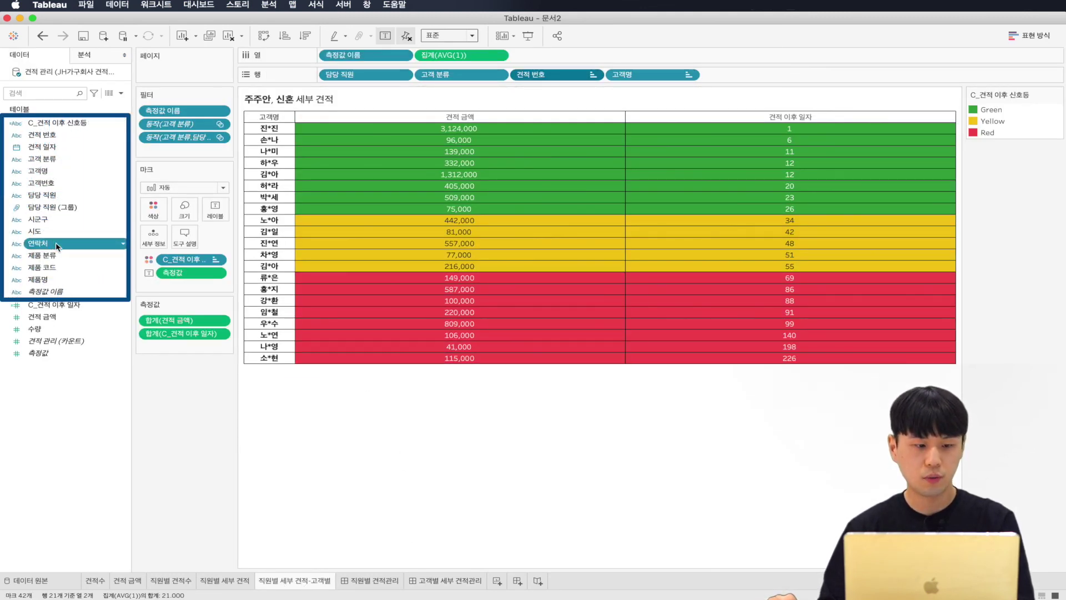
{"action": "left_click", "coordinate": [108, 93]}
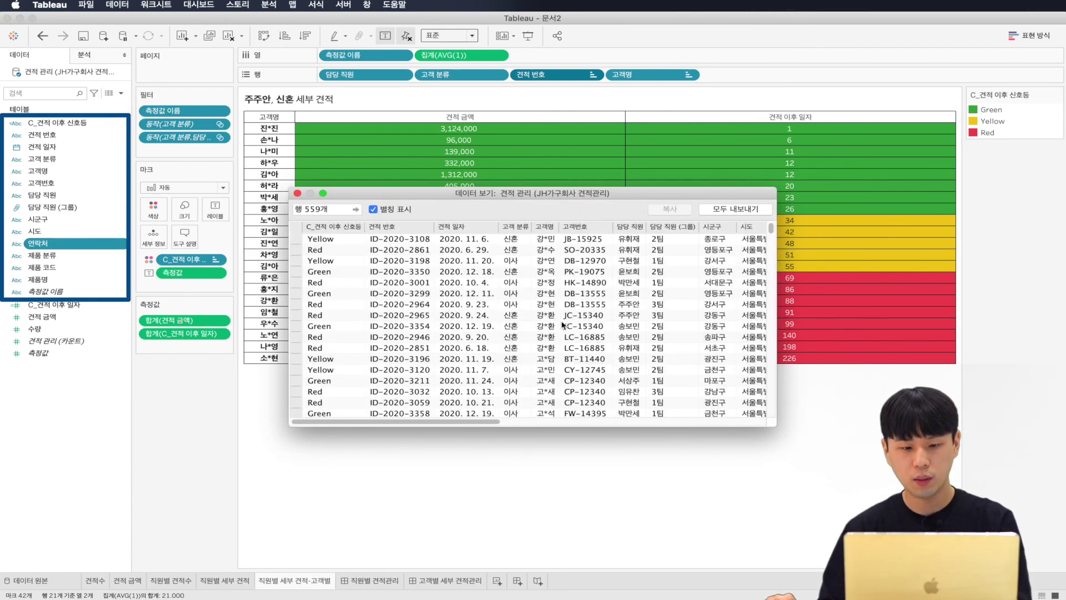
{"action": "left_click", "coordinate": [494, 422]}
{"action": "left_click_drag", "start_coordinate": [494, 422], "coordinate": [632, 422]}
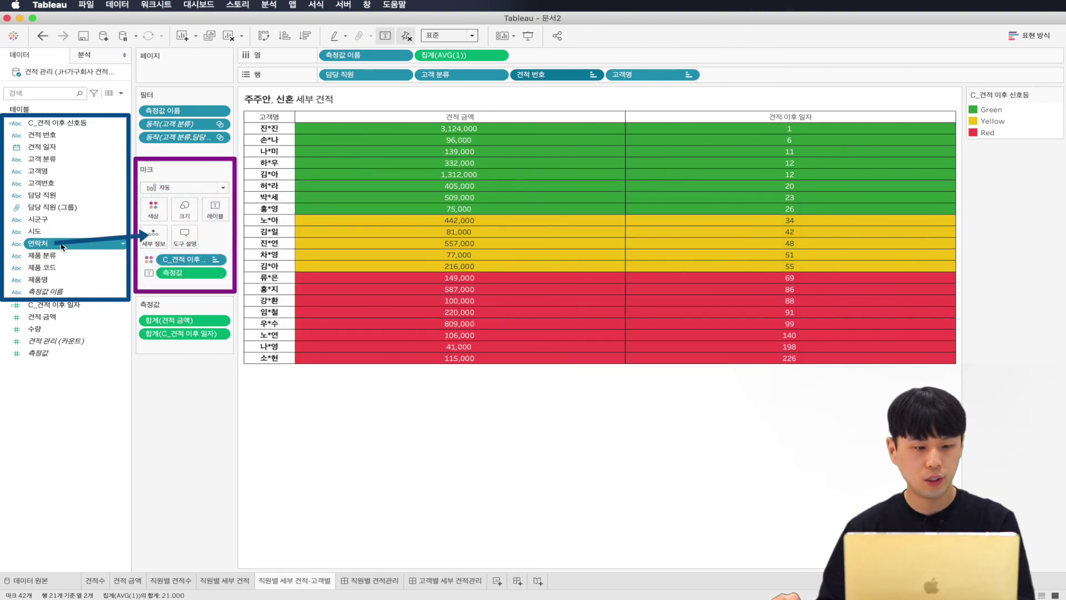
{"action": "left_click_drag", "start_coordinate": [62, 247], "coordinate": [153, 242]}
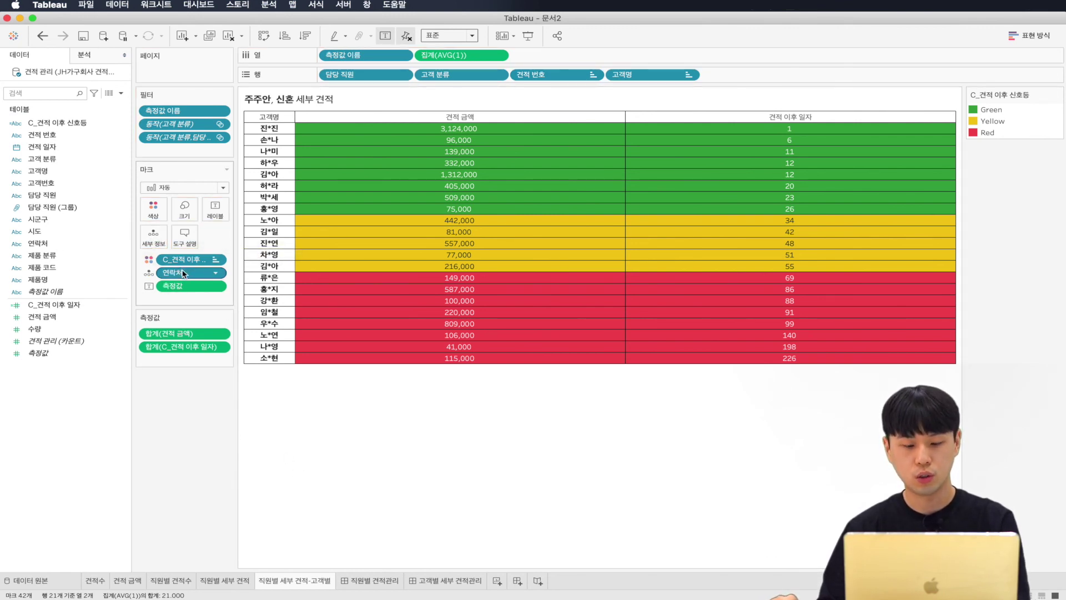
{"action": "left_click", "coordinate": [454, 581]}
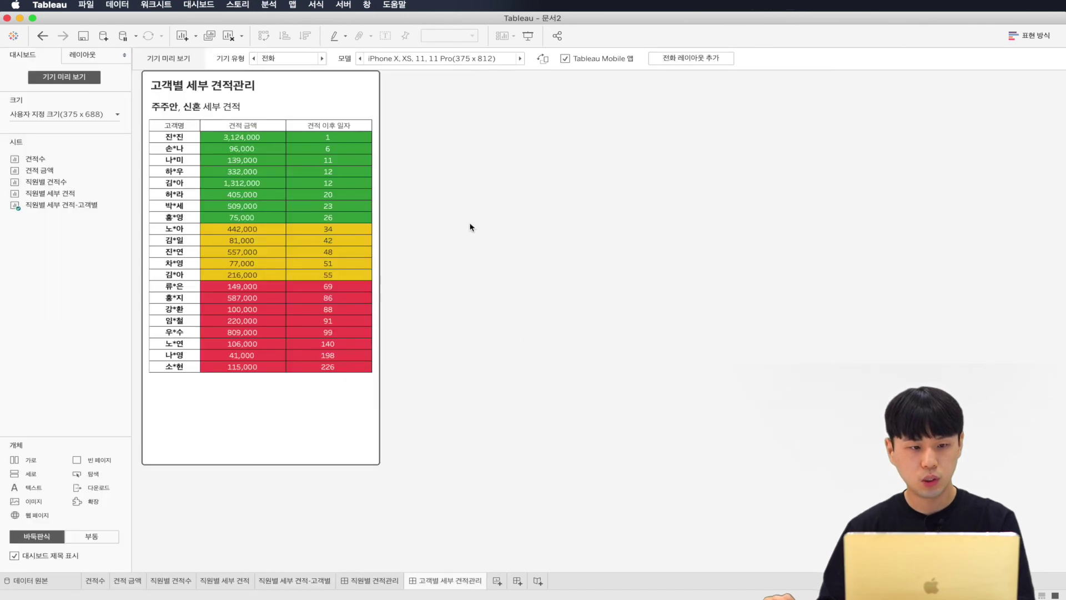
Step: Change the 고객에게 연락하기 URL to tel:<연락처>, test it, then go to 직원별 견적관리
{"action": "left_click", "coordinate": [198, 4]}
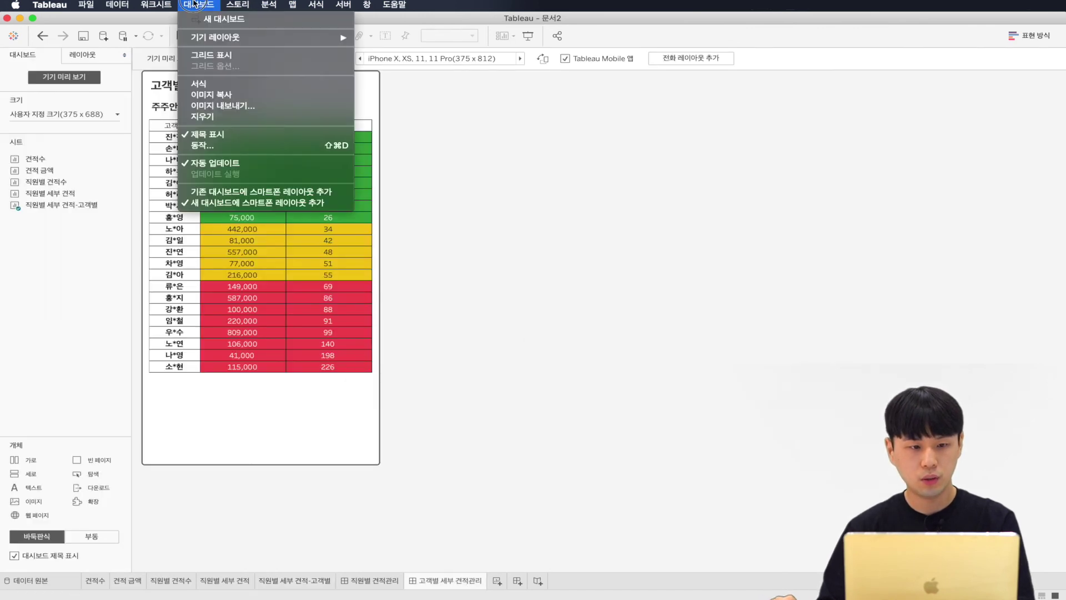
{"action": "left_click", "coordinate": [241, 147]}
{"action": "left_click", "coordinate": [448, 278]}
{"action": "left_click", "coordinate": [652, 344]}
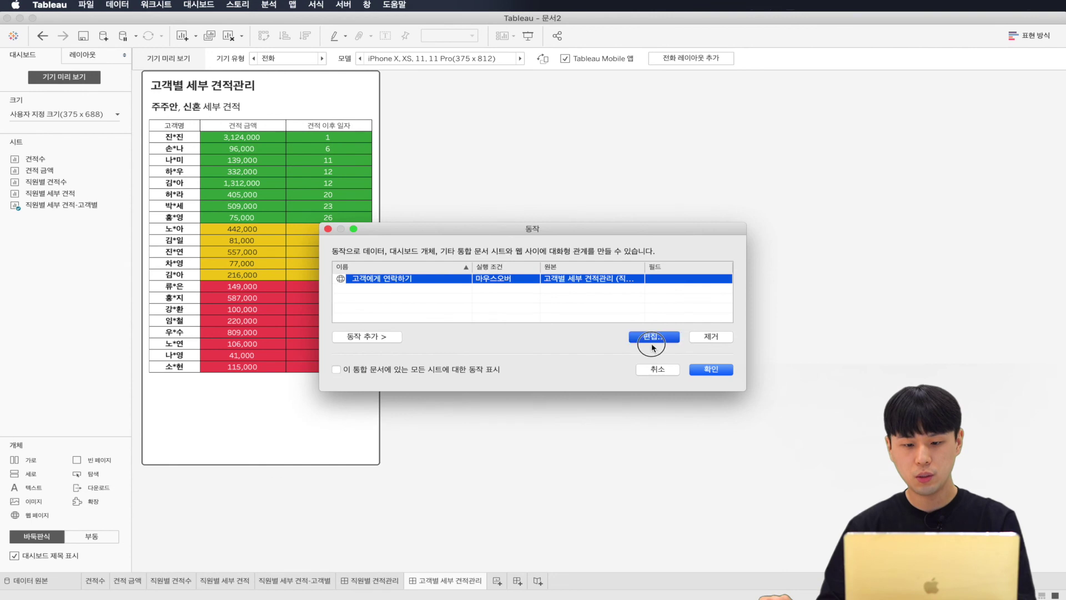
{"action": "left_click", "coordinate": [511, 302]}
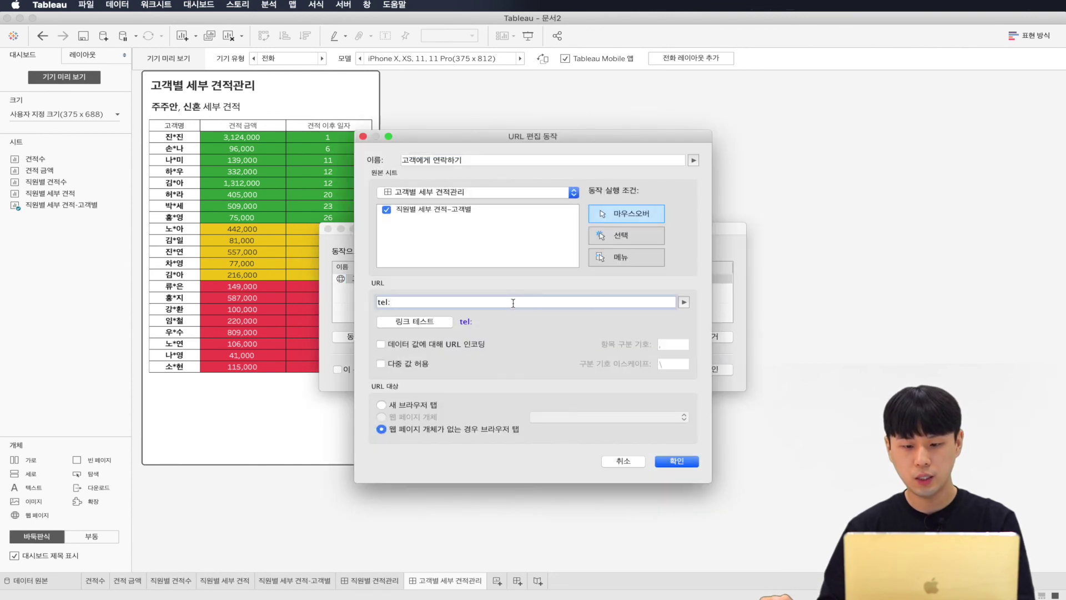
{"action": "left_click", "coordinate": [684, 301]}
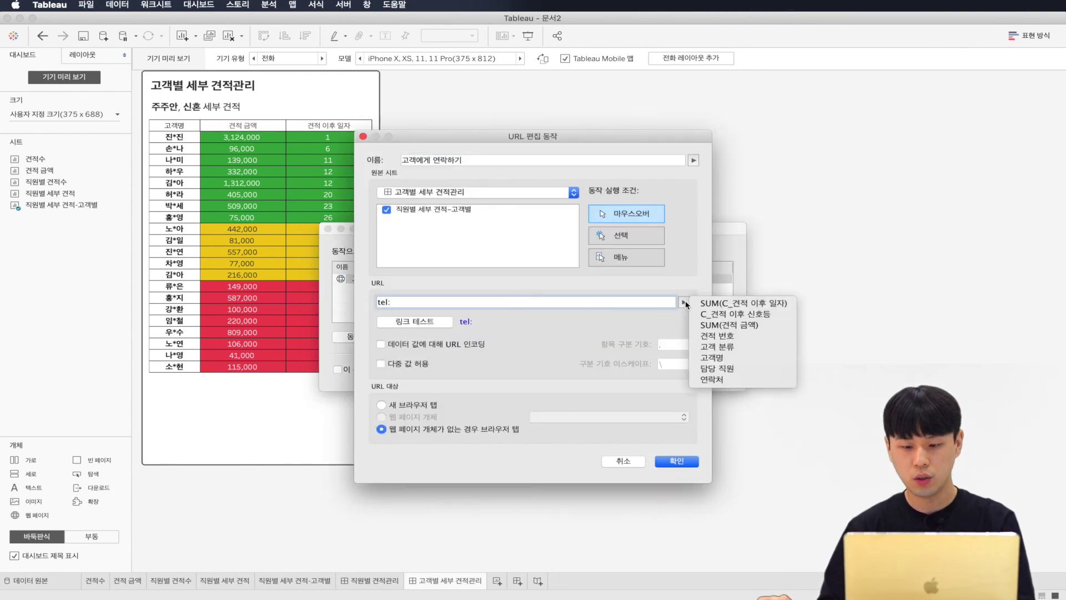
{"action": "left_click", "coordinate": [731, 380]}
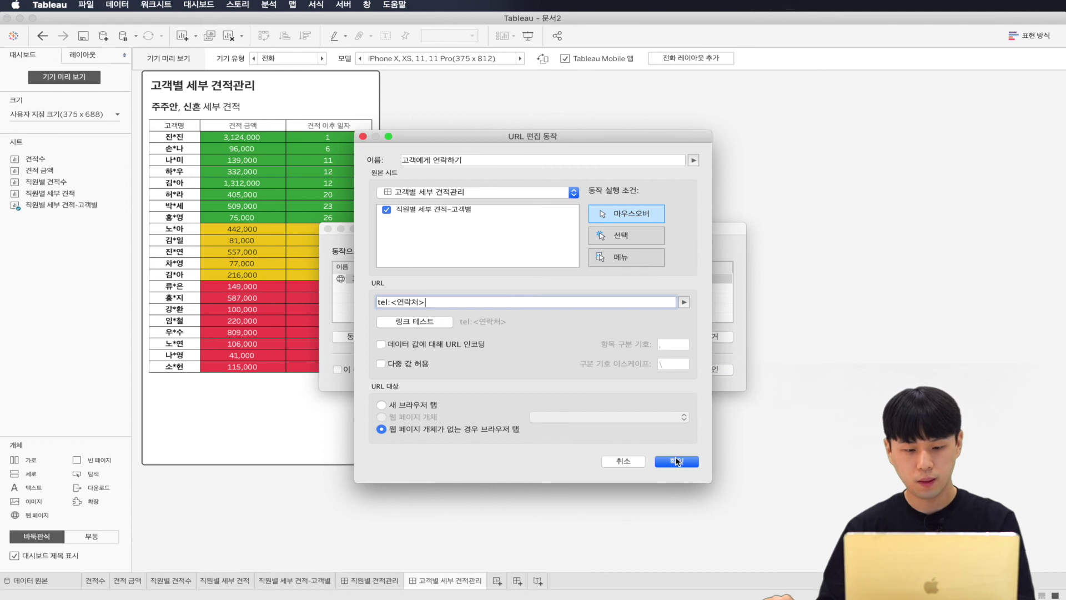
{"action": "left_click", "coordinate": [414, 321]}
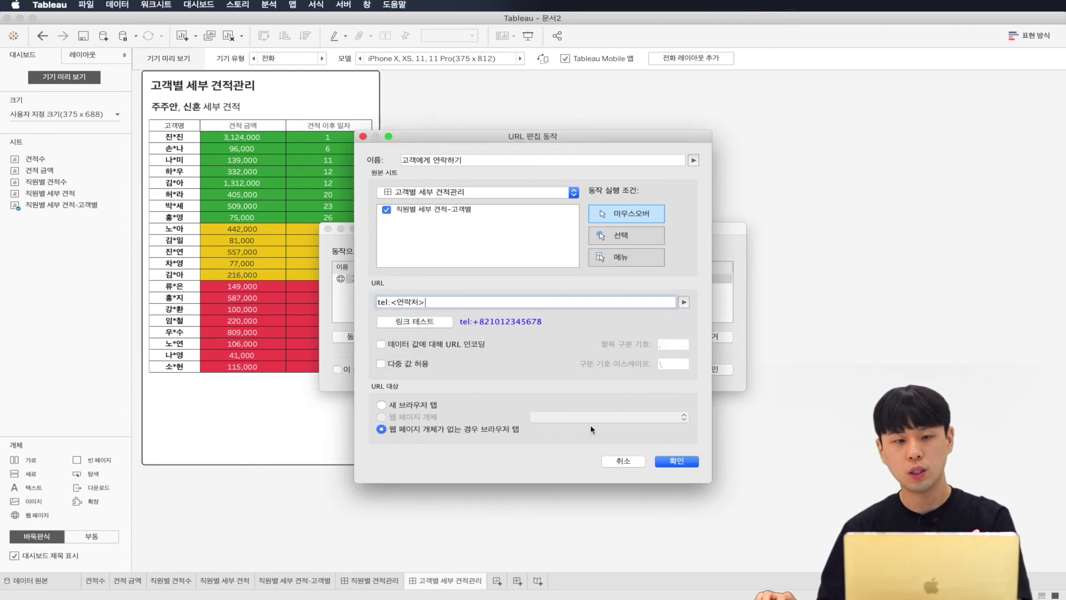
{"action": "left_click", "coordinate": [677, 459]}
{"action": "left_click", "coordinate": [709, 369]}
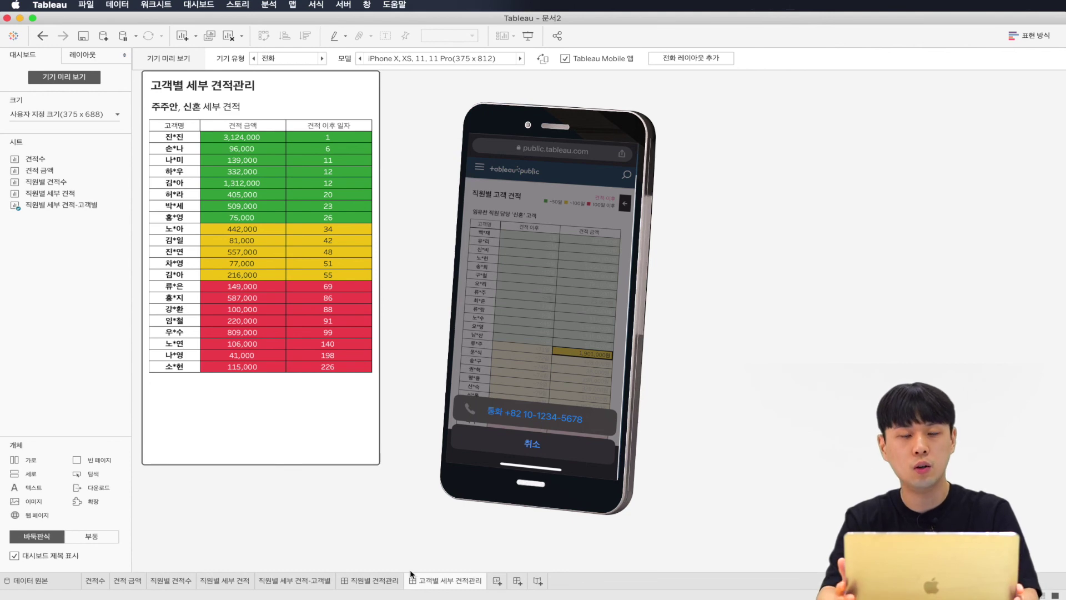
{"action": "left_click", "coordinate": [396, 580]}
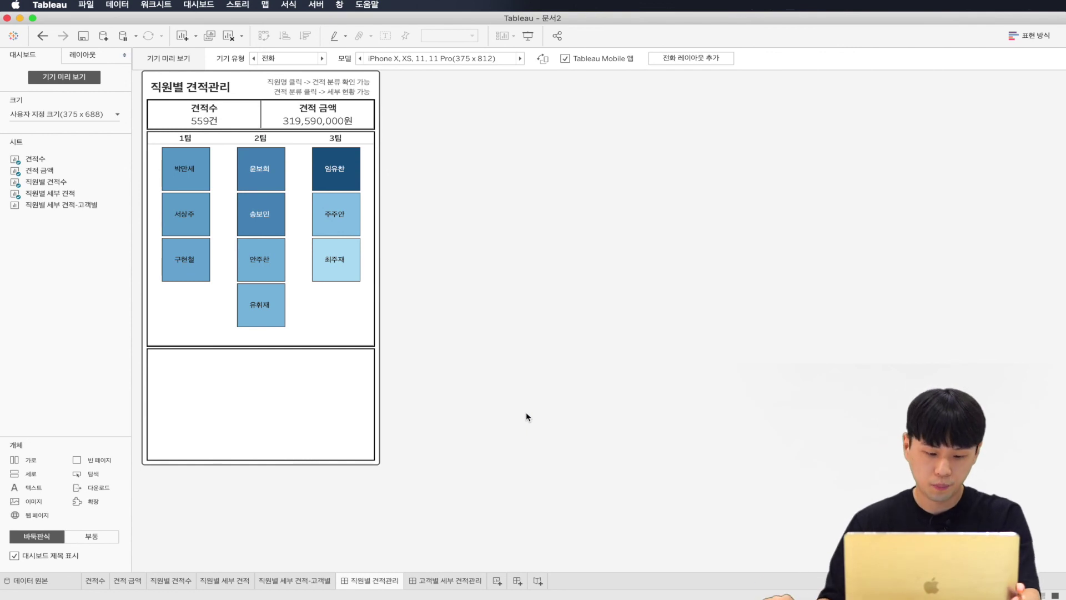
Step: Colour the 고객별 세부 견적관리 dashboard tab purple
{"action": "right_click", "coordinate": [364, 580]}
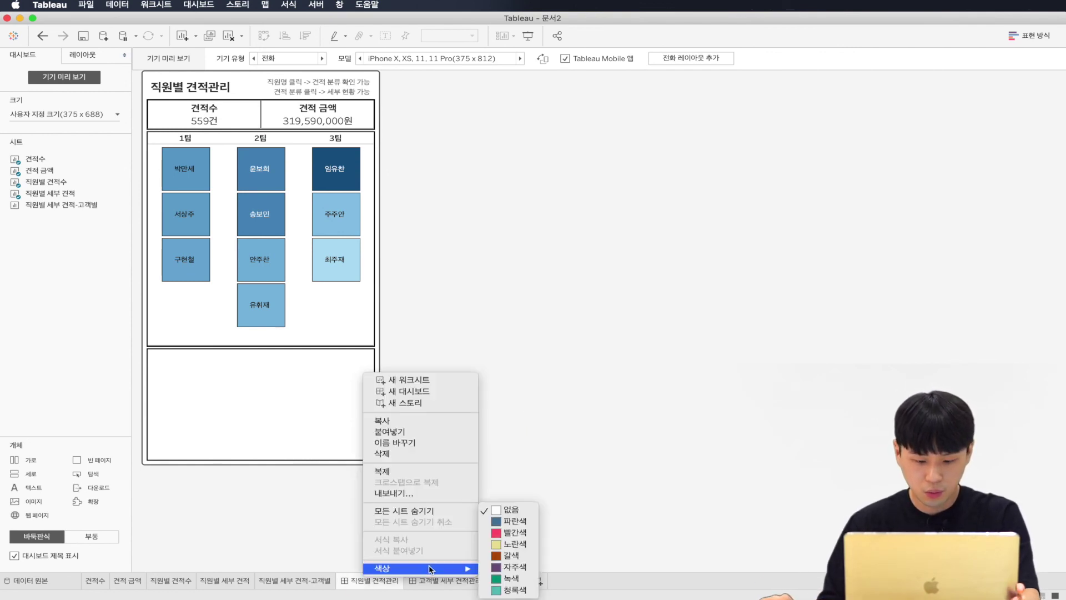
{"action": "right_click", "coordinate": [450, 580]}
{"action": "mouse_move", "coordinate": [470, 571]}
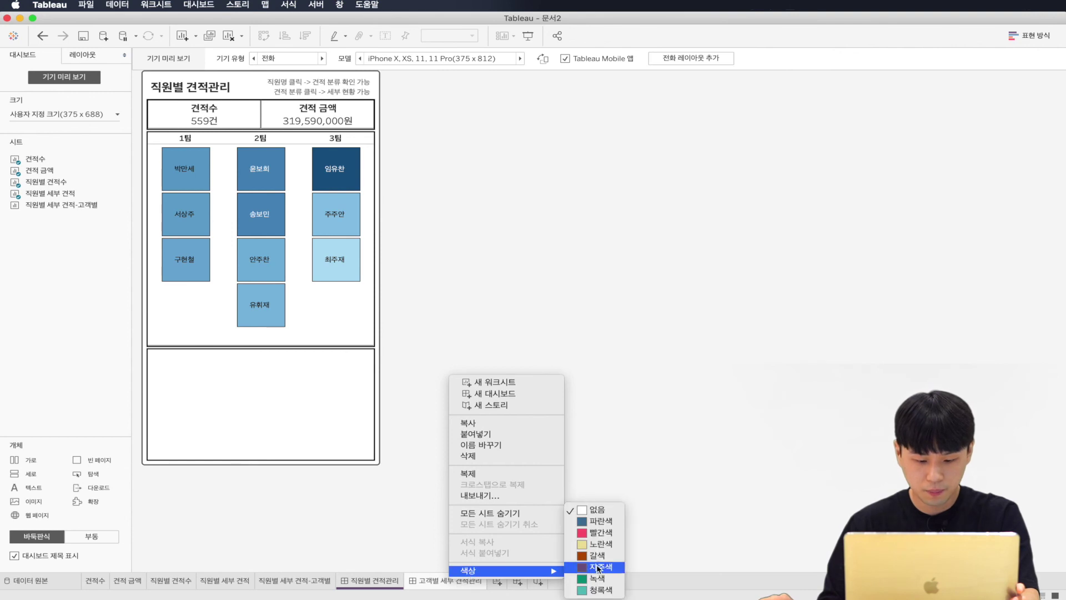
{"action": "left_click", "coordinate": [596, 566]}
Step: Hide all worksheet tabs so only the two dashboards remain
{"action": "right_click", "coordinate": [377, 580]}
{"action": "left_click", "coordinate": [422, 519]}
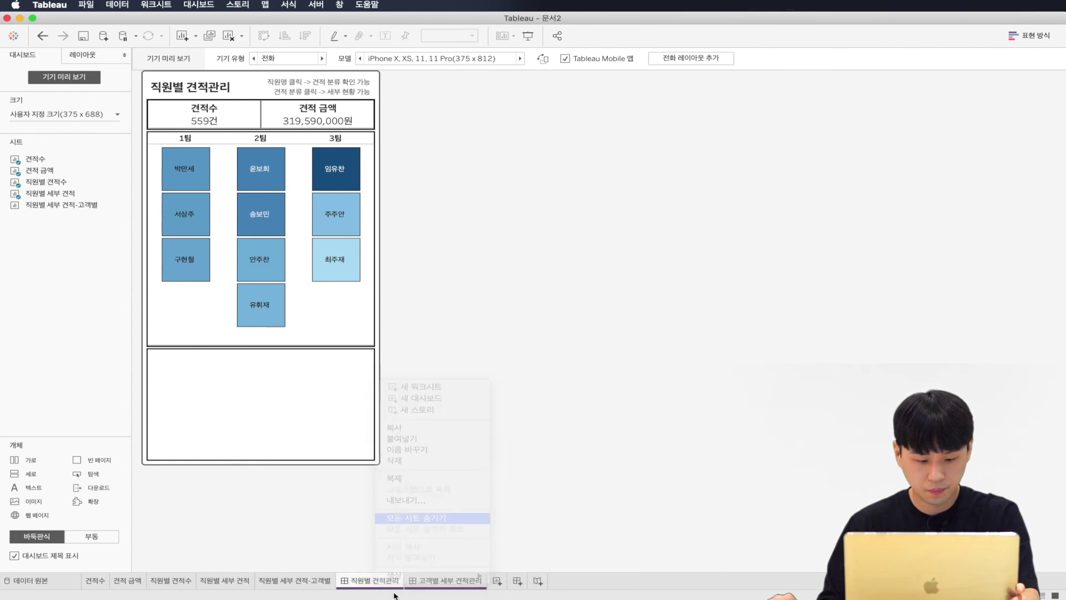
{"action": "right_click", "coordinate": [251, 580]}
{"action": "left_click", "coordinate": [303, 508]}
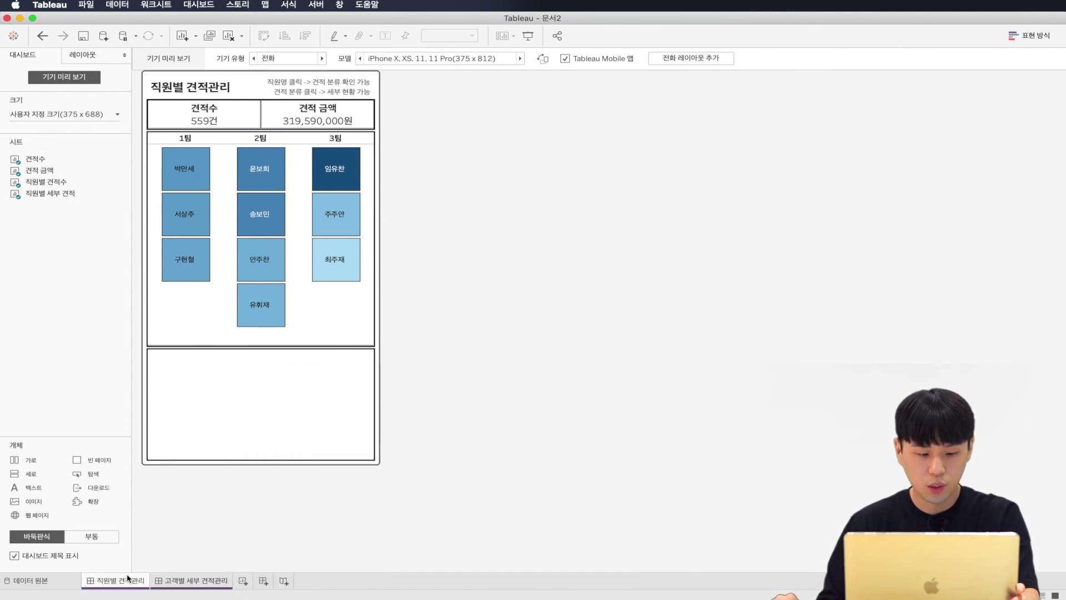